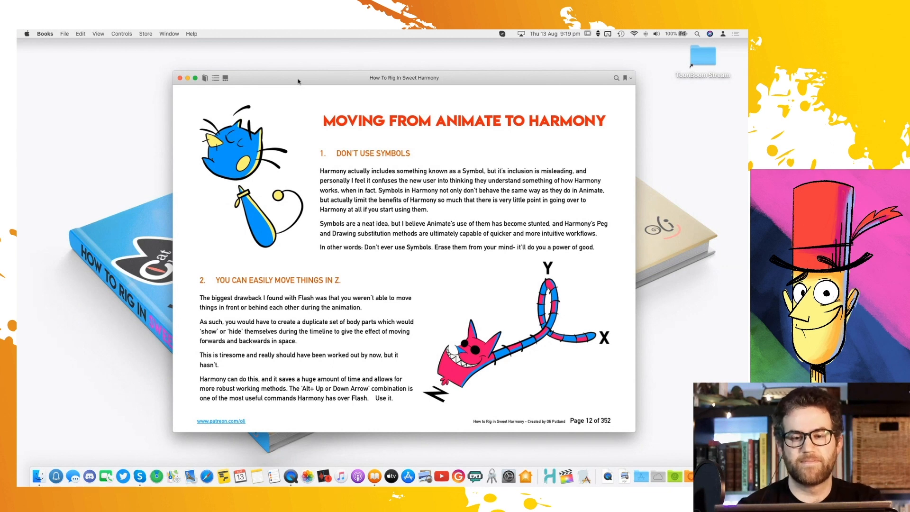
# Turn to the next page of the How To Rig In Sweet Harmony book
pyautogui.press('Right')
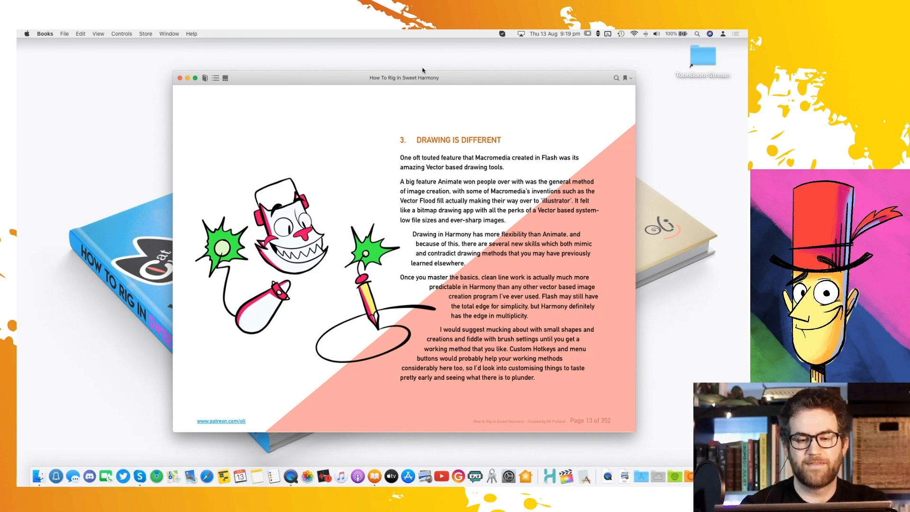
# Switch to Toon Boom Harmony and create a scene named Drawings with the HDTV_1080p25 camera size, shown full screen
pyautogui.click(551, 472)
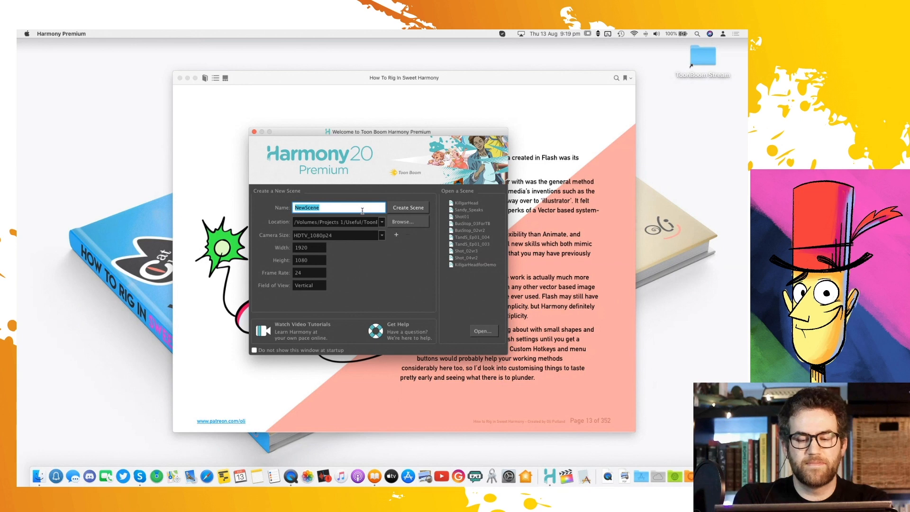
pyautogui.write('Drawings')
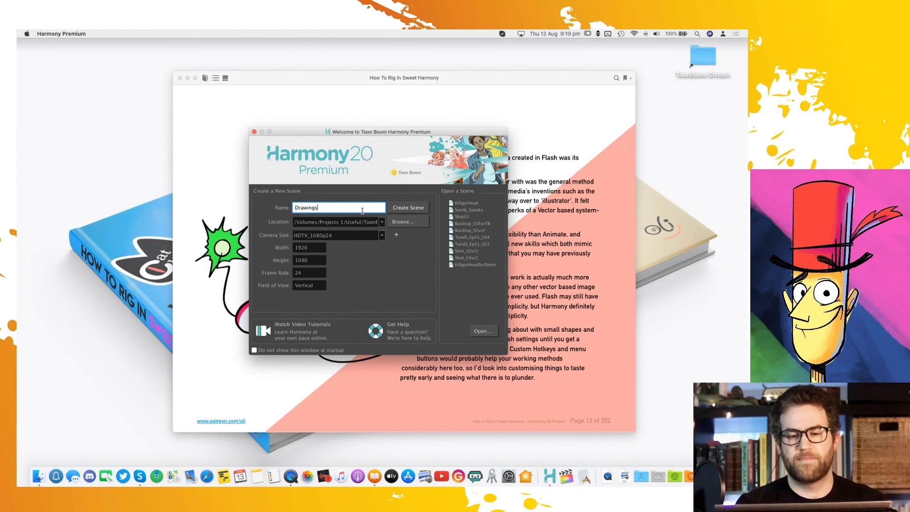
pyautogui.click(367, 236)
pyautogui.click(365, 242)
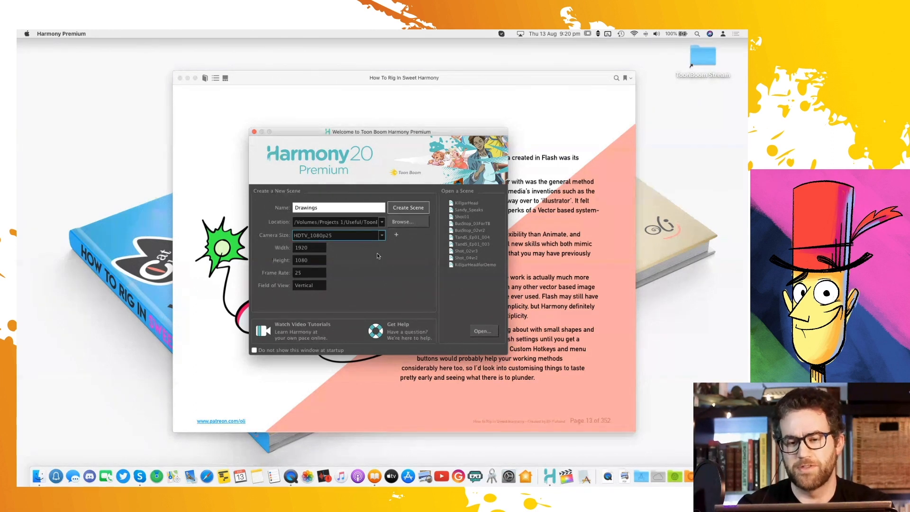
pyautogui.press('Return')
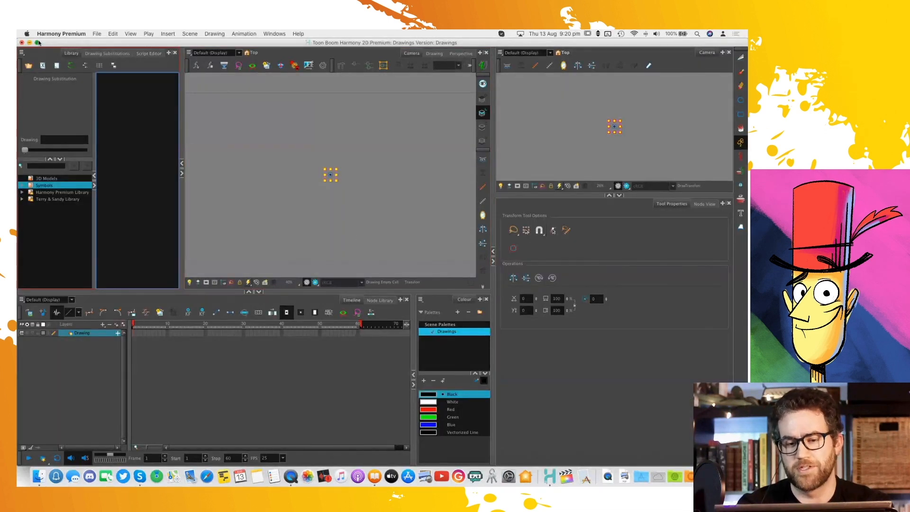
pyautogui.click(37, 43)
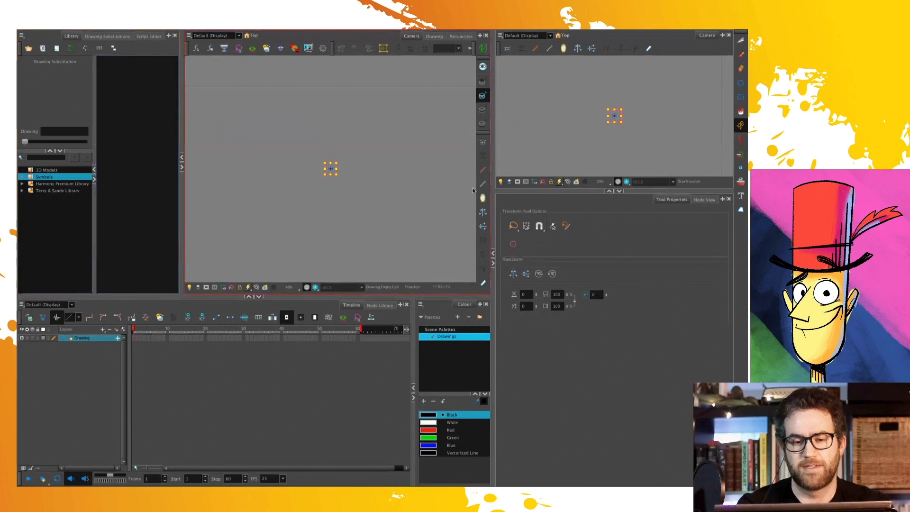
# Choose the Solid Brush 3 preset for the Brush tool
pyautogui.click(740, 55)
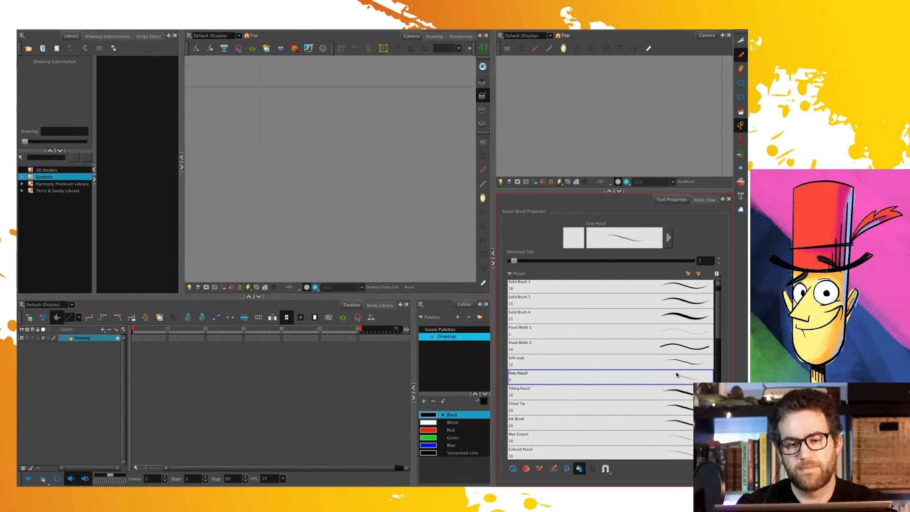
pyautogui.click(698, 315)
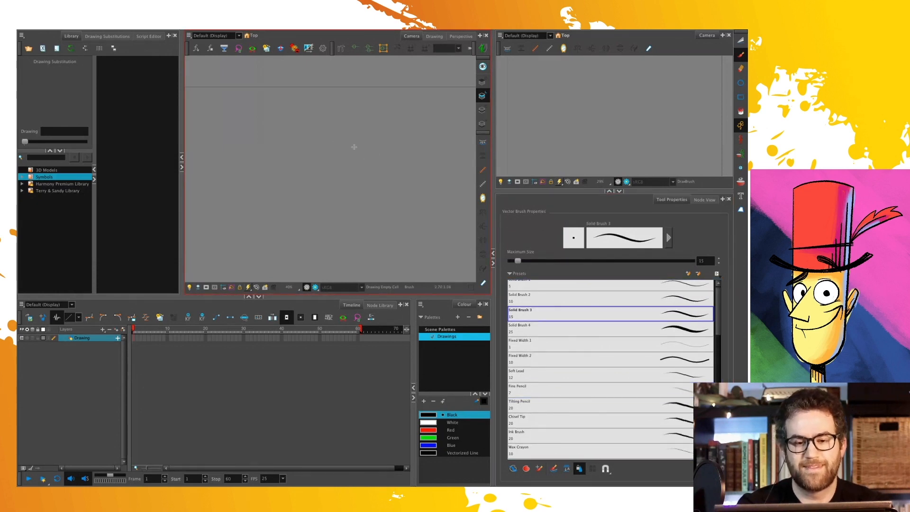
# Draw a winding line in the main Camera view using the Pencil 3 preset, and collapse the second Camera view
pyautogui.hotkey('alt', 'x')
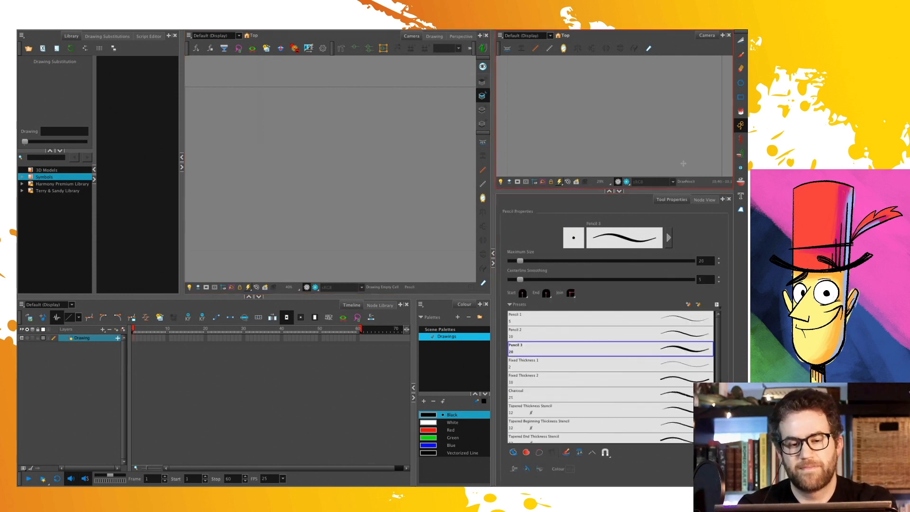
pyautogui.moveTo(326, 128)
pyautogui.mouseDown()
pyautogui.moveTo(335, 183)
pyautogui.moveTo(374, 192)
pyautogui.mouseUp()
pyautogui.scroll(3, 375, 169)
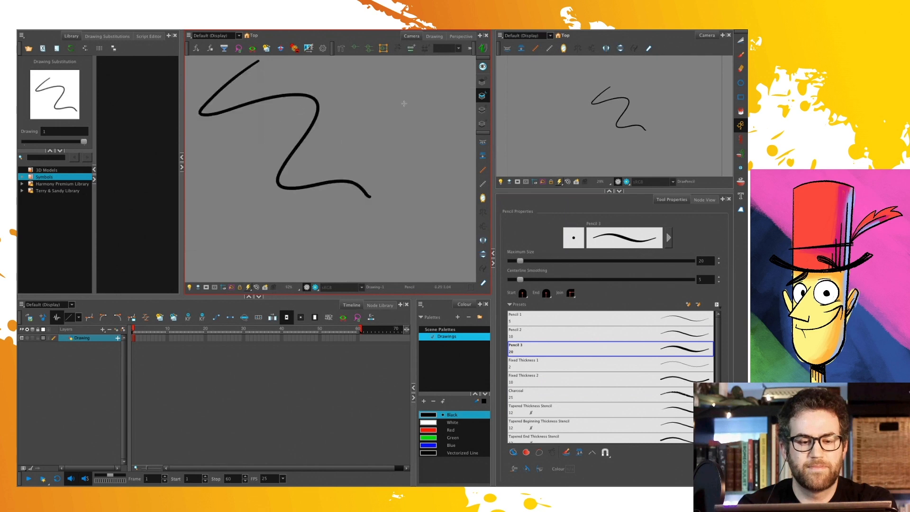
pyautogui.scroll(3, 366, 179)
pyautogui.moveTo(370, 161); pyautogui.dragTo(420, 175)
pyautogui.scroll(-3, 381, 187)
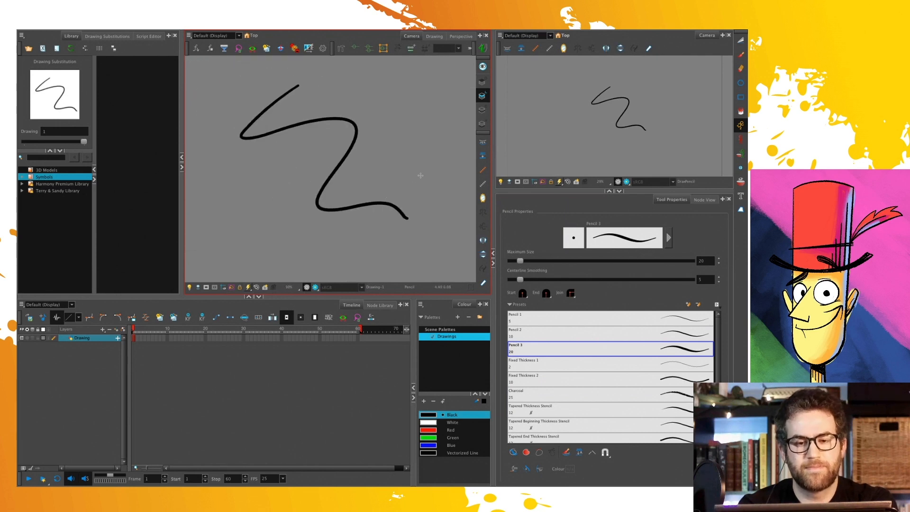
pyautogui.click(609, 191)
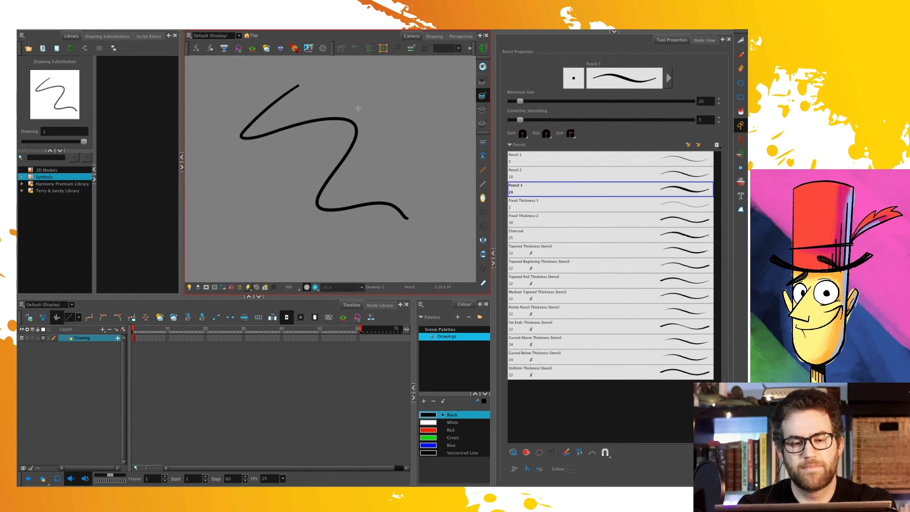
# Bend the middle curve of the pencil line outward with the Contour Editor
pyautogui.hotkey('alt', 'q')
pyautogui.click(355, 136)
pyautogui.moveTo(351, 148)
pyautogui.mouseDown()
pyautogui.moveTo(308, 153)
pyautogui.moveTo(362, 152)
pyautogui.mouseUp()
pyautogui.click(374, 129)
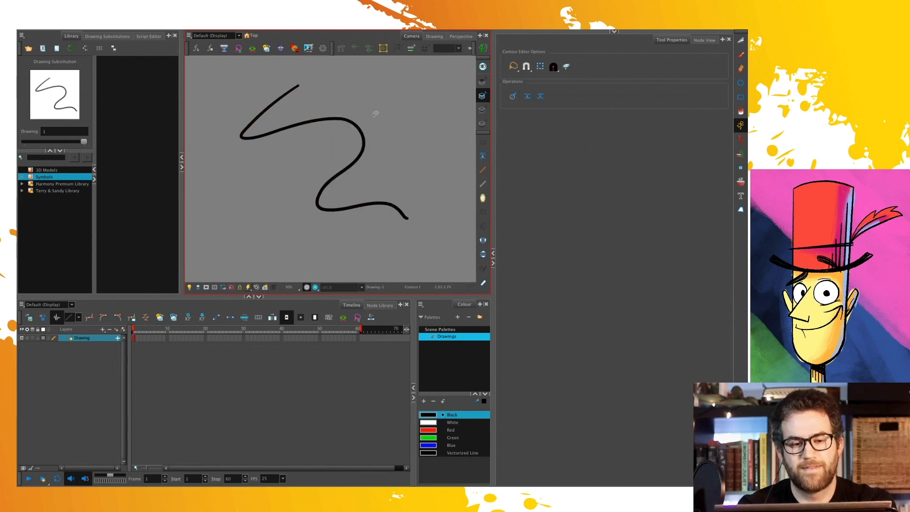
# Thicken the pencil line around its two bends and its end with the Pencil Editor, and pull its middle curve inward with the Contour Editor
pyautogui.hotkey('shift', 'alt', 'q')
pyautogui.scroll(3, 375, 114)
pyautogui.click(358, 151)
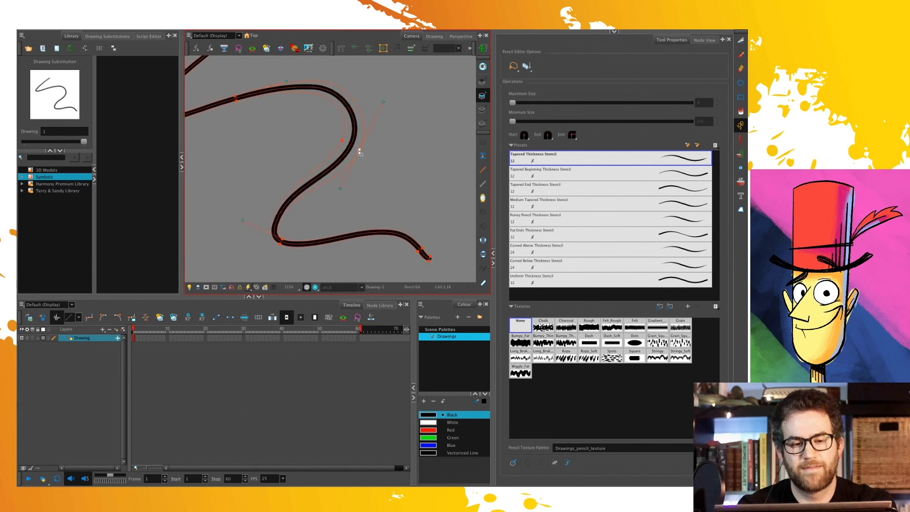
pyautogui.moveTo(359, 151); pyautogui.dragTo(379, 157)
pyautogui.click(283, 234)
pyautogui.moveTo(287, 232); pyautogui.dragTo(328, 188)
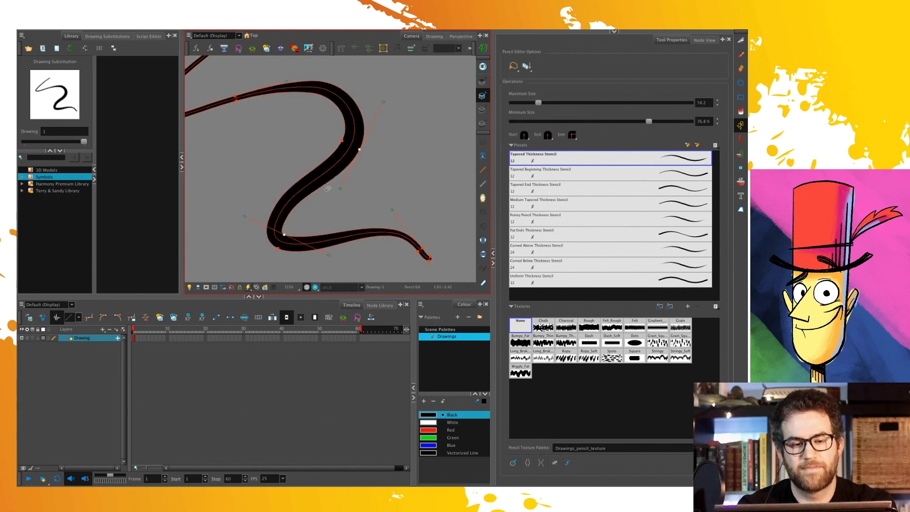
pyautogui.scroll(-3, 327, 189)
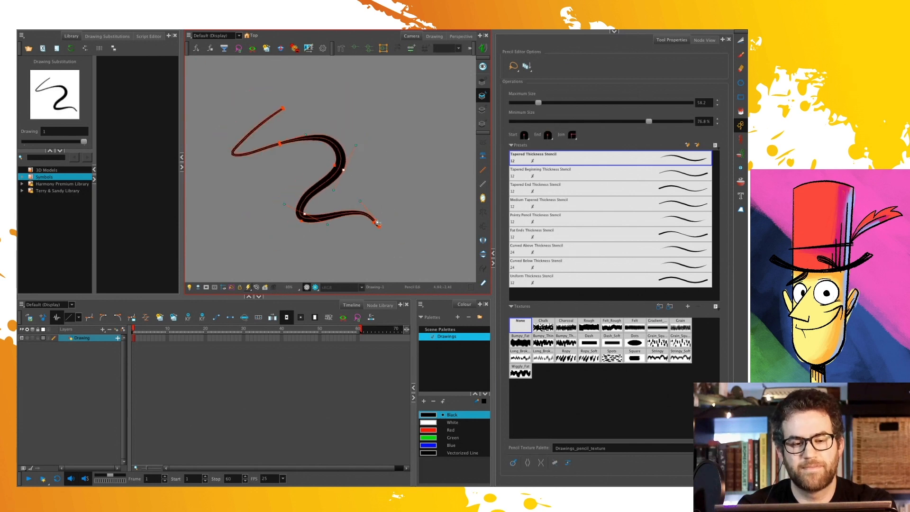
pyautogui.moveTo(378, 223); pyautogui.dragTo(386, 213)
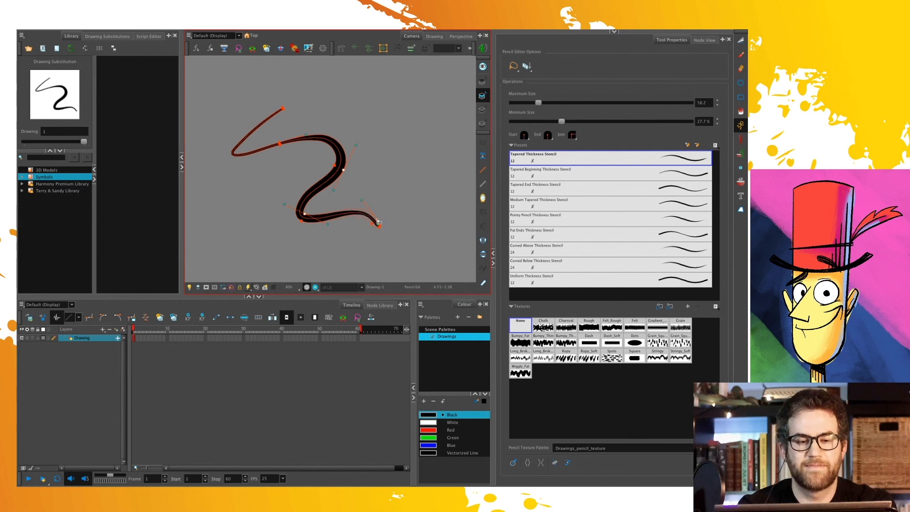
pyautogui.hotkey('alt', 'q')
pyautogui.moveTo(338, 168)
pyautogui.mouseDown()
pyautogui.moveTo(297, 170)
pyautogui.moveTo(347, 158)
pyautogui.moveTo(328, 160)
pyautogui.mouseUp()
# Draw thin brush squiggles beside the pencil line and a soft zigzag stroke below it with the Airbrush Marker preset
pyautogui.hotkey('alt', 'b')
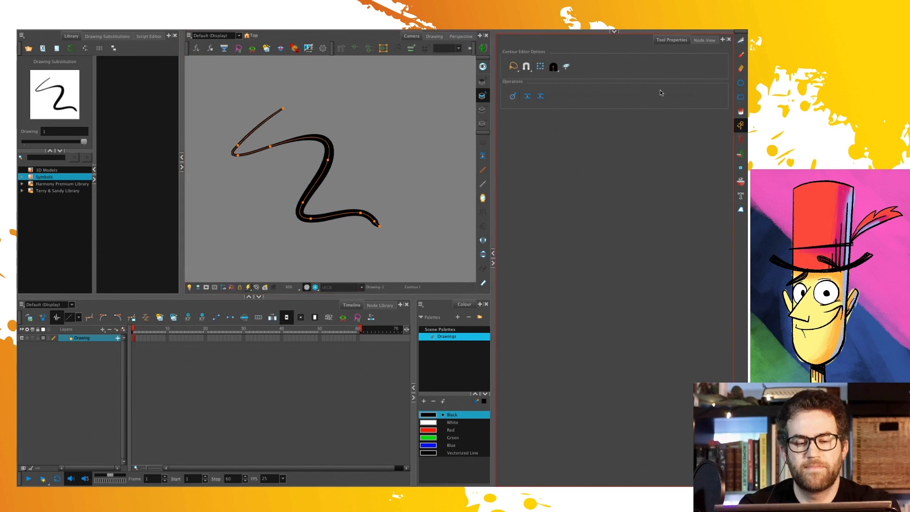
pyautogui.moveTo(399, 114)
pyautogui.mouseDown()
pyautogui.moveTo(393, 135)
pyautogui.moveTo(408, 167)
pyautogui.moveTo(442, 211)
pyautogui.moveTo(456, 198)
pyautogui.moveTo(445, 147)
pyautogui.moveTo(409, 189)
pyautogui.mouseUp()
pyautogui.click(523, 366)
pyautogui.moveTo(253, 195)
pyautogui.mouseDown()
pyautogui.moveTo(292, 182)
pyautogui.moveTo(262, 234)
pyautogui.moveTo(317, 244)
pyautogui.mouseUp()
pyautogui.hotkey('ctrl', 'z')
pyautogui.rightClick(282, 206)
pyautogui.click(252, 199)
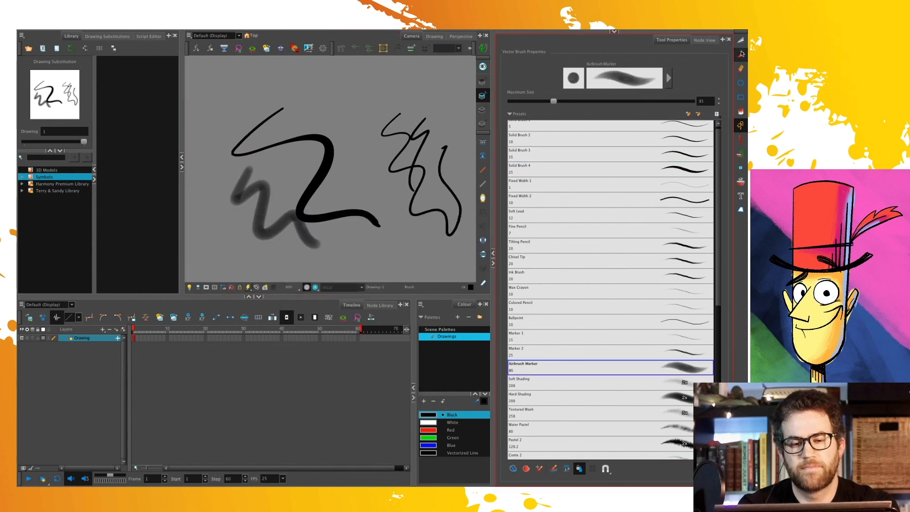
# Select the airbrush stroke and add the Centerline Editor to the Tools toolbar
pyautogui.hotkey('alt', 's')
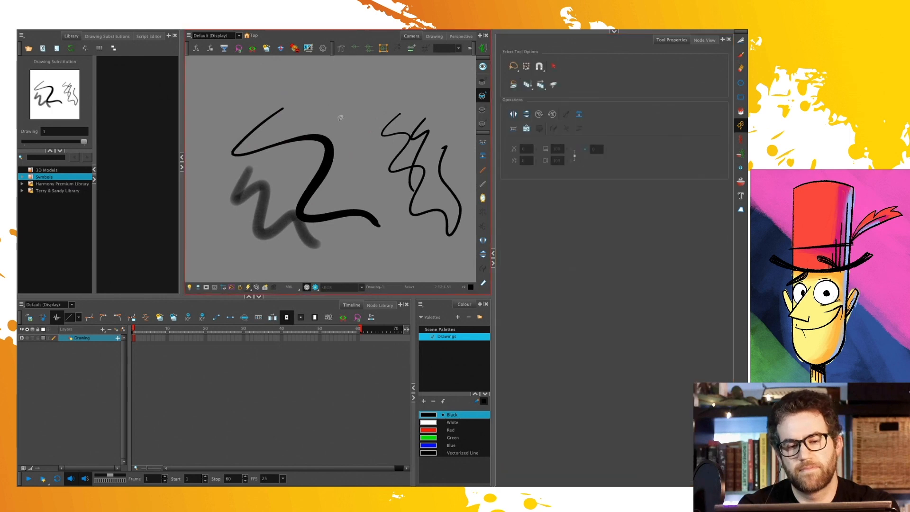
pyautogui.click(256, 218)
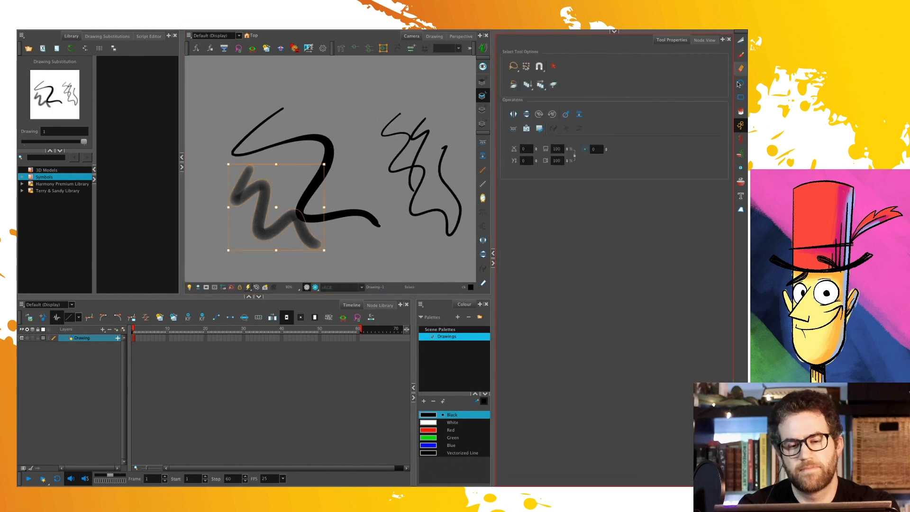
pyautogui.rightClick(741, 231)
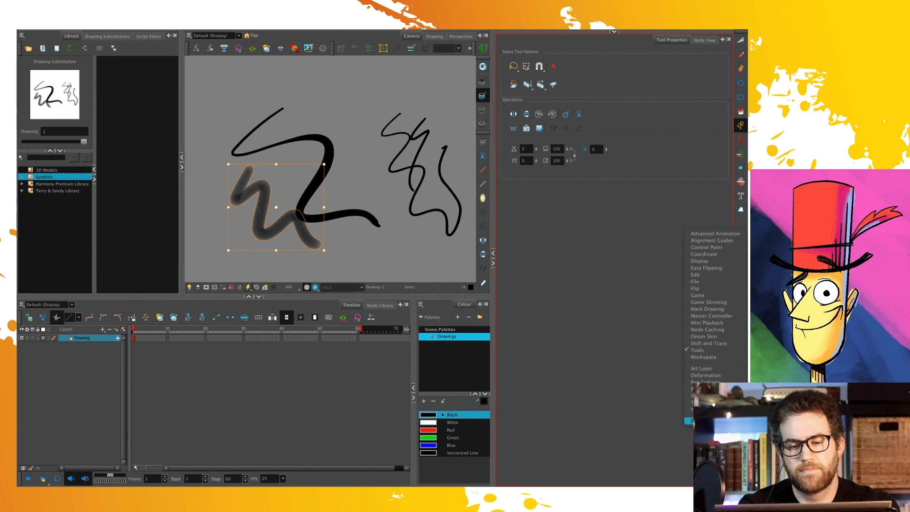
pyautogui.click(690, 421)
pyautogui.click(345, 209)
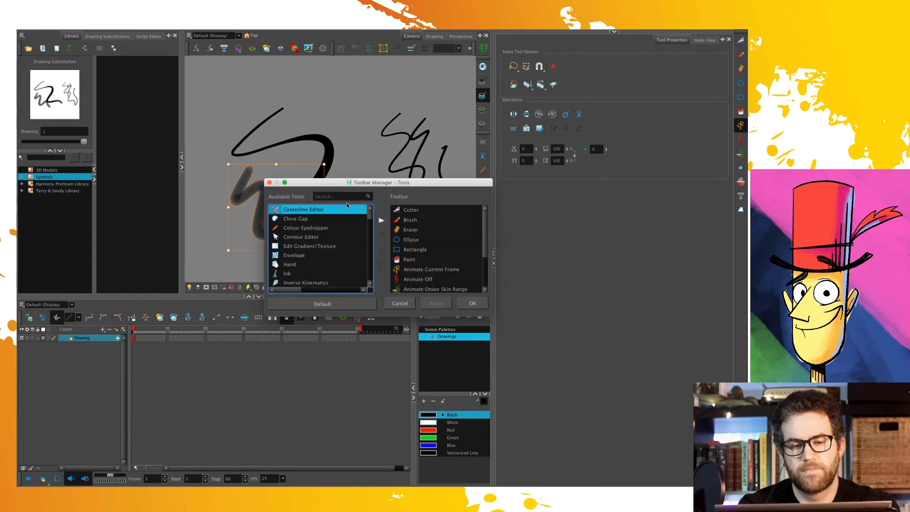
pyautogui.click(382, 223)
pyautogui.click(472, 303)
# Reshape the upper bends of the airbrush stroke by adjusting its points with the Centerline Editor
pyautogui.click(741, 224)
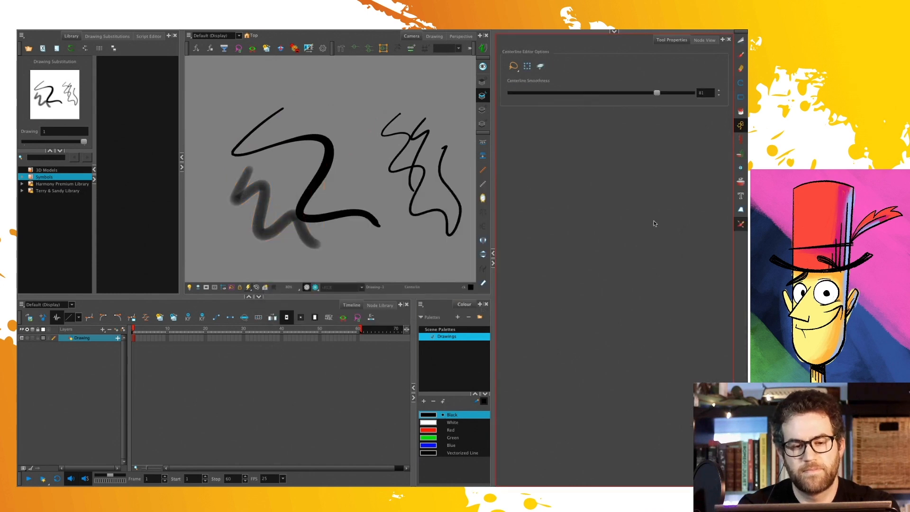
pyautogui.click(261, 215)
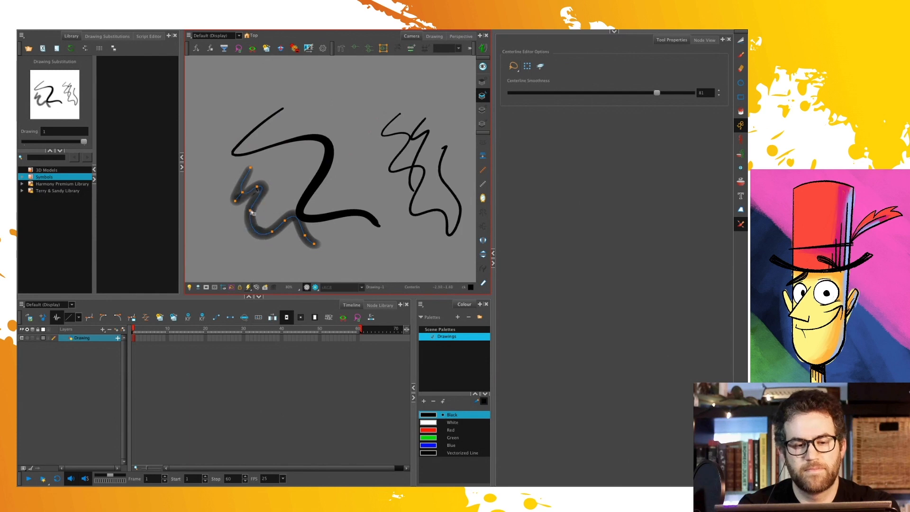
pyautogui.click(257, 186)
pyautogui.moveTo(262, 182)
pyautogui.mouseDown()
pyautogui.moveTo(271, 183)
pyautogui.moveTo(269, 193)
pyautogui.moveTo(235, 183)
pyautogui.moveTo(246, 200)
pyautogui.moveTo(239, 187)
pyautogui.mouseUp()
pyautogui.click(242, 191)
pyautogui.click(232, 203)
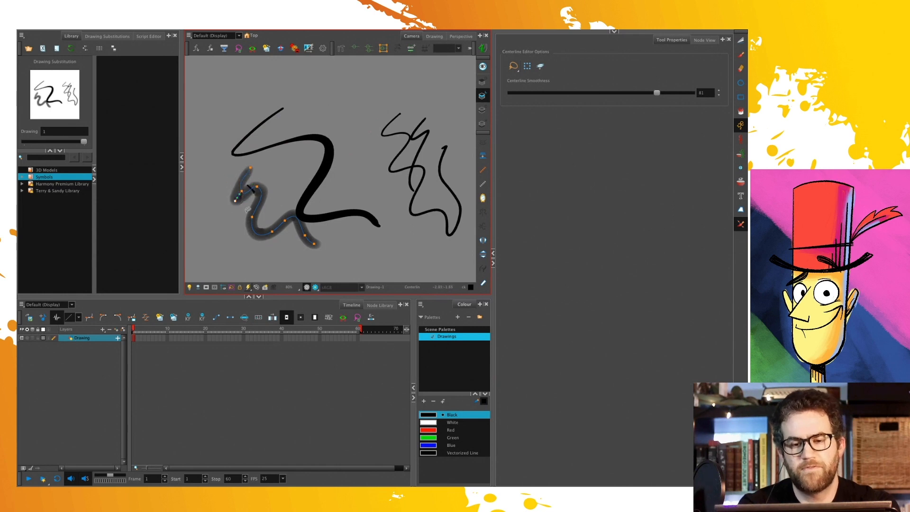
# Undo the latest centerline adjustments to the upper part of the airbrush stroke
pyautogui.hotkey('ctrl', 'z')
pyautogui.hotkey('ctrl', 'z')
pyautogui.hotkey('ctrl', 'z')
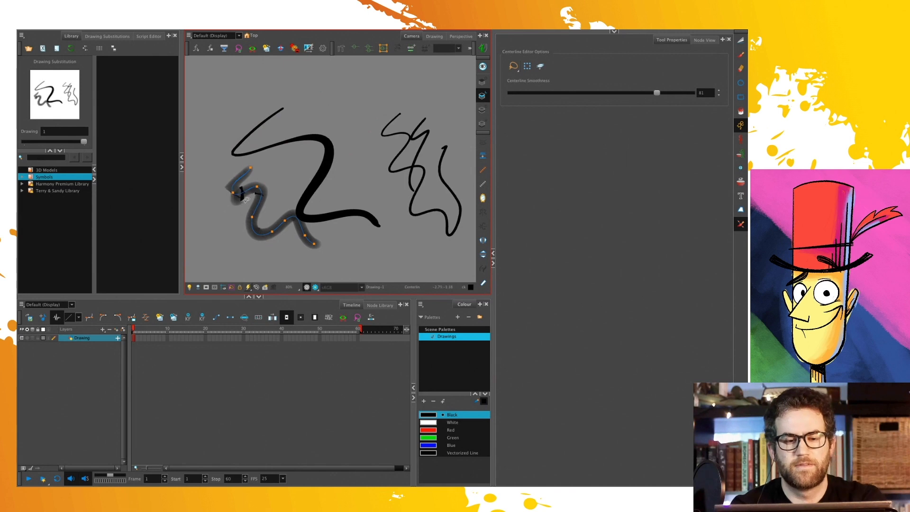
pyautogui.hotkey('ctrl', 'z')
pyautogui.hotkey('ctrl', 'z')
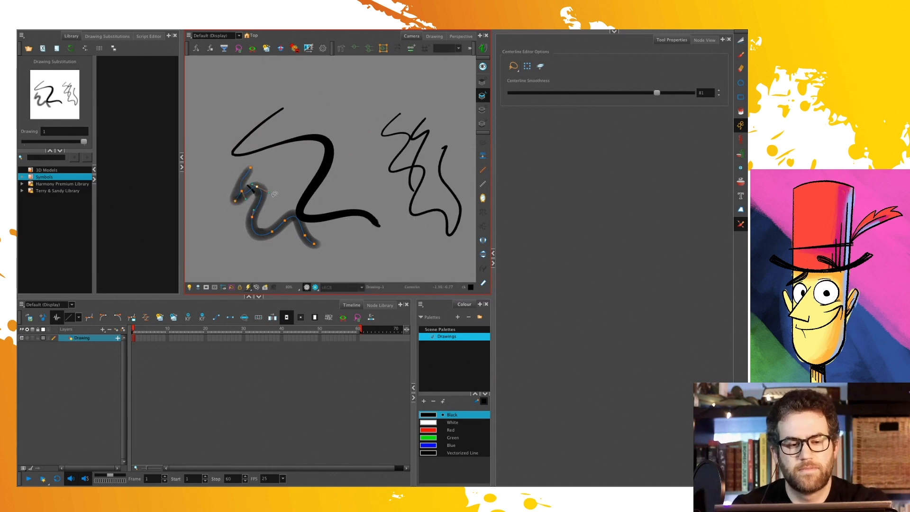
# Adjust the centerline points on the lower bend and the following hump of the airbrush stroke
pyautogui.moveTo(273, 203); pyautogui.dragTo(256, 242)
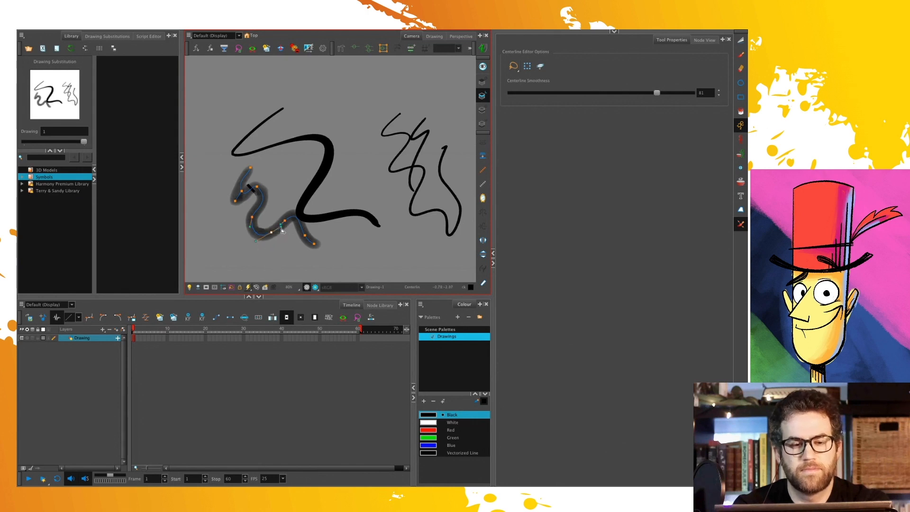
pyautogui.click(349, 156)
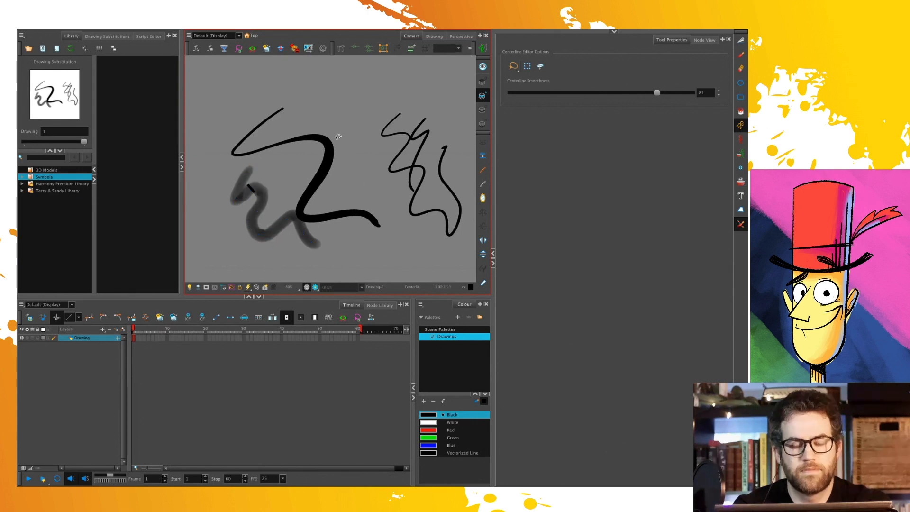
pyautogui.click(293, 213)
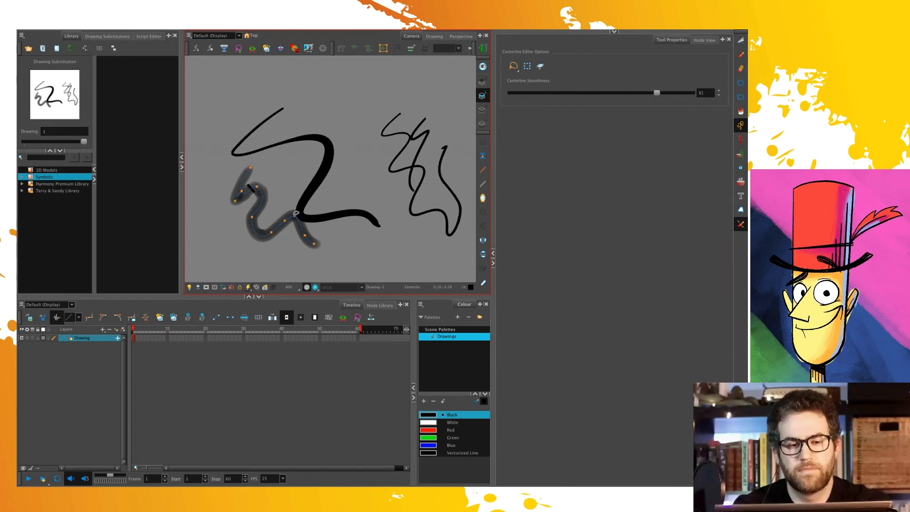
pyautogui.moveTo(302, 200); pyautogui.dragTo(308, 212)
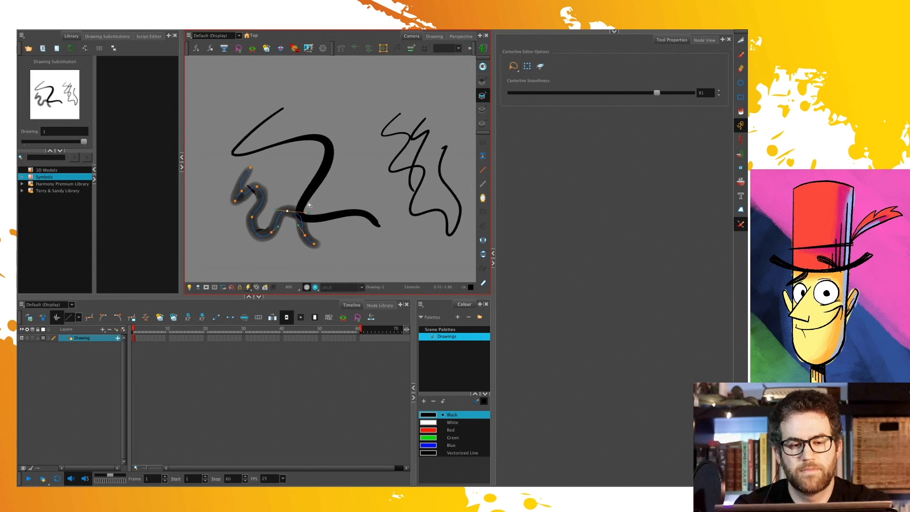
# Delete the centerline points forming the hump and lower bend near the end of the airbrush stroke
pyautogui.scroll(2, 291, 183)
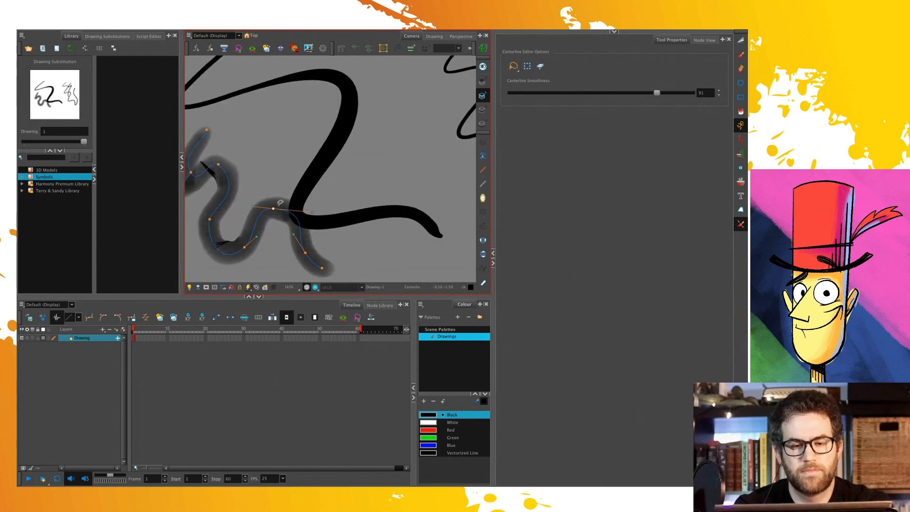
pyautogui.scroll(-2, 284, 204)
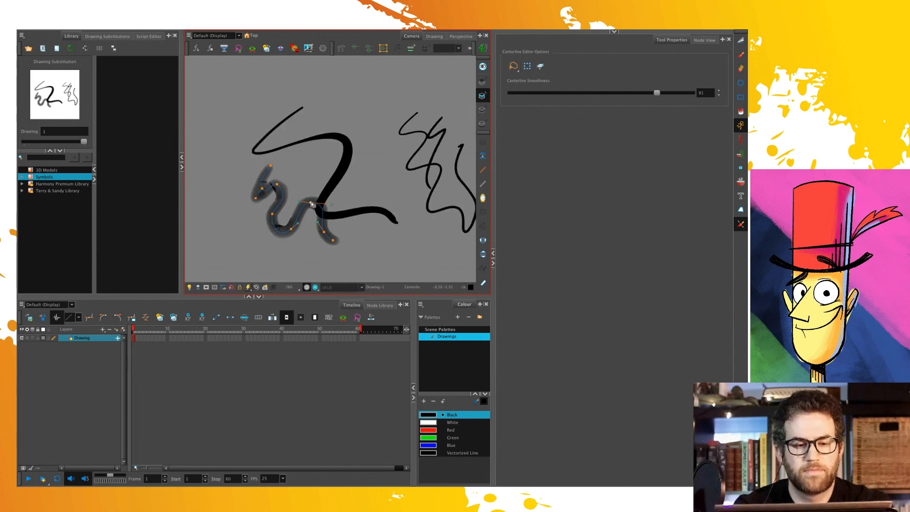
pyautogui.moveTo(310, 209); pyautogui.dragTo(306, 231)
pyautogui.press('Delete')
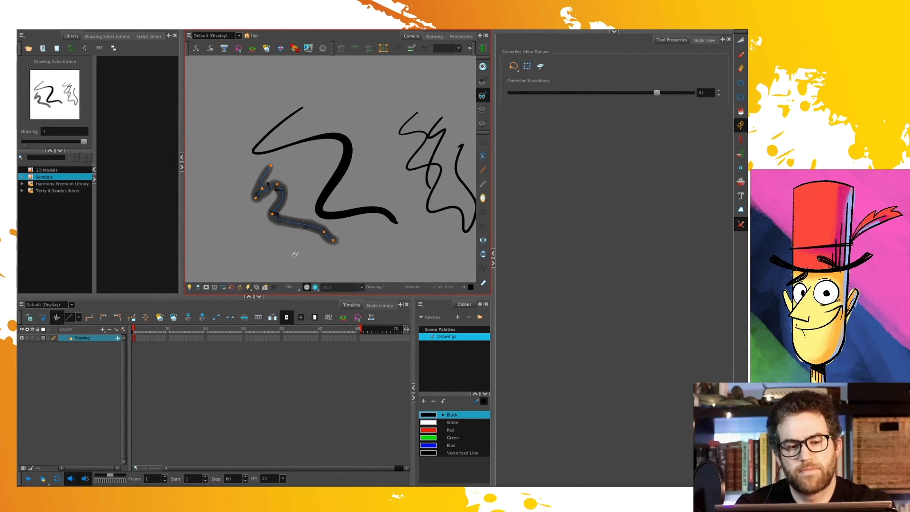
# Reshape the lower bend of the airbrush stroke and the middle of the neighbouring pencil scribble with the Centerline Editor
pyautogui.moveTo(272, 225); pyautogui.dragTo(262, 254)
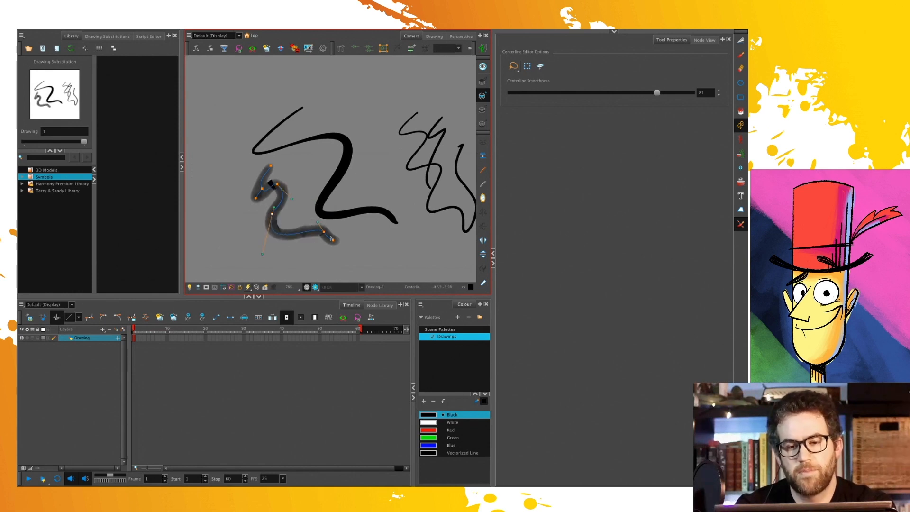
pyautogui.click(380, 191)
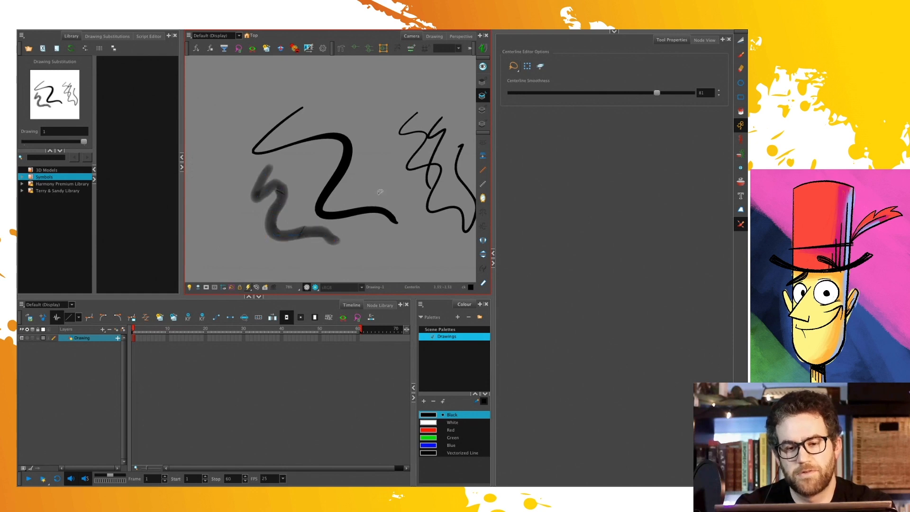
pyautogui.click(445, 173)
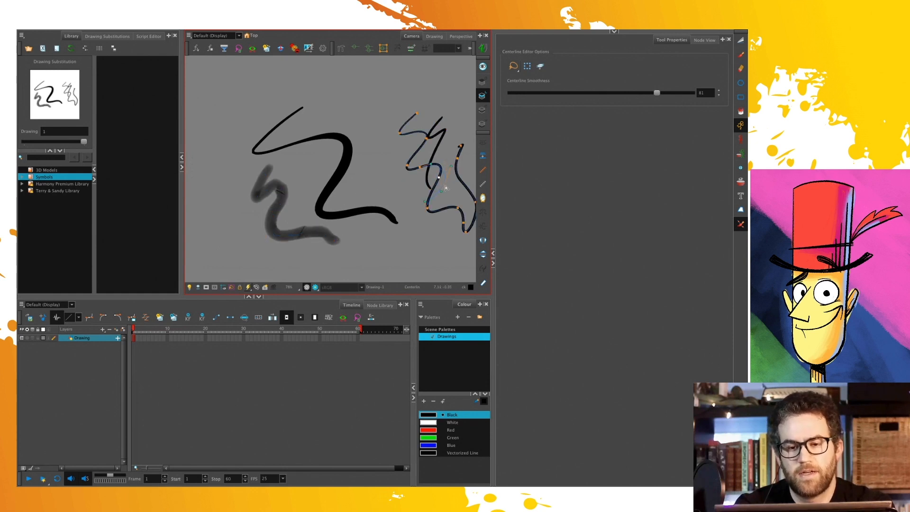
pyautogui.moveTo(444, 186); pyautogui.dragTo(435, 204)
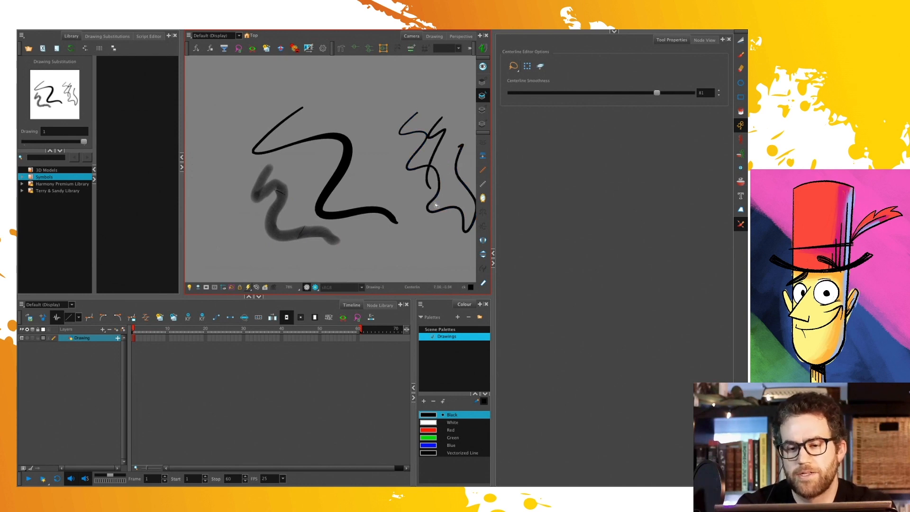
# Select all the strokes in the drawing and delete them
pyautogui.hotkey('alt', 's')
pyautogui.hotkey('ctrl', 'a')
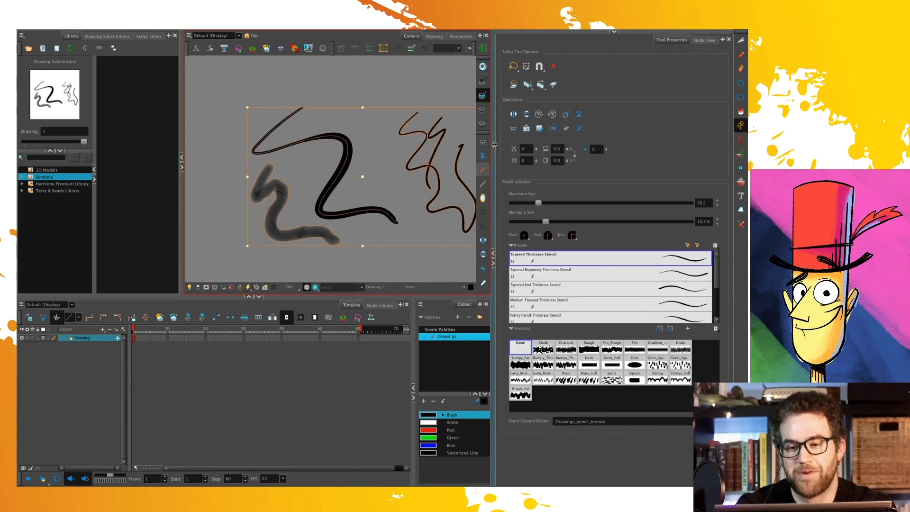
pyautogui.press('Delete')
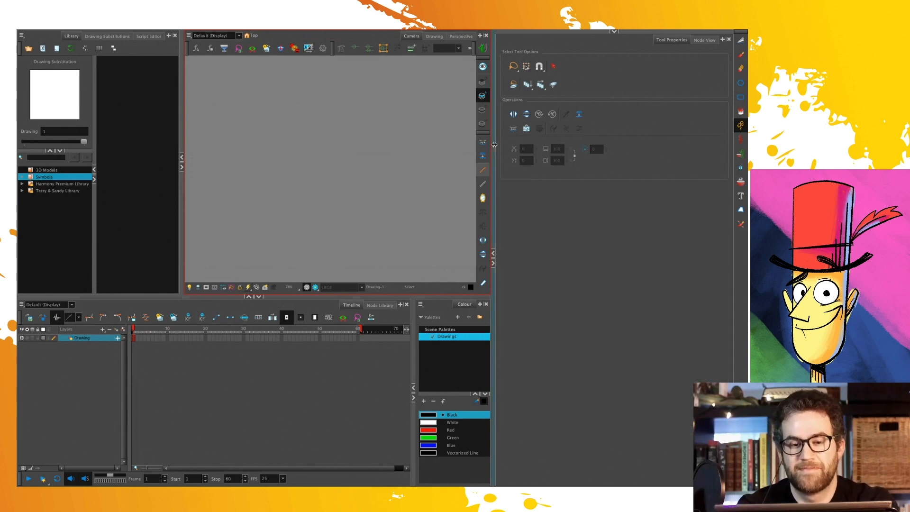
# Enlarge the camera view downwards by shrinking the timeline and colour areas beneath it
pyautogui.click(419, 302)
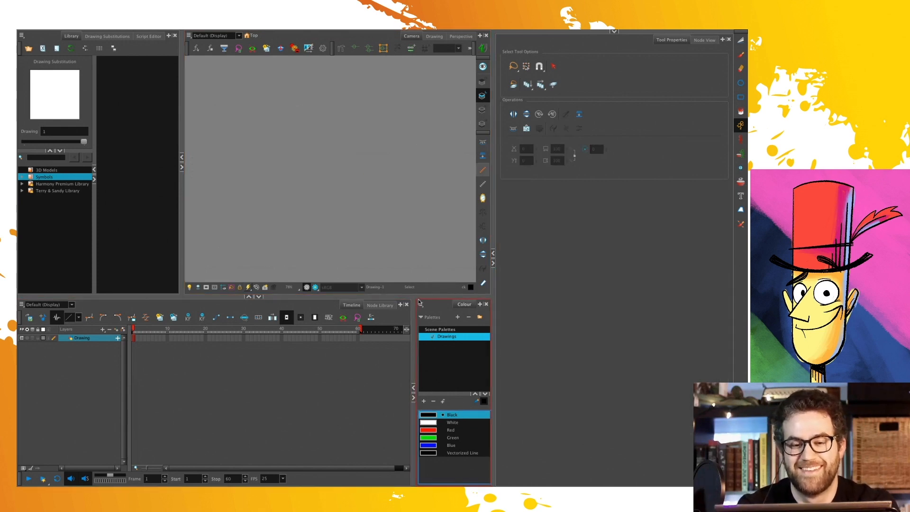
pyautogui.moveTo(419, 299); pyautogui.dragTo(425, 324)
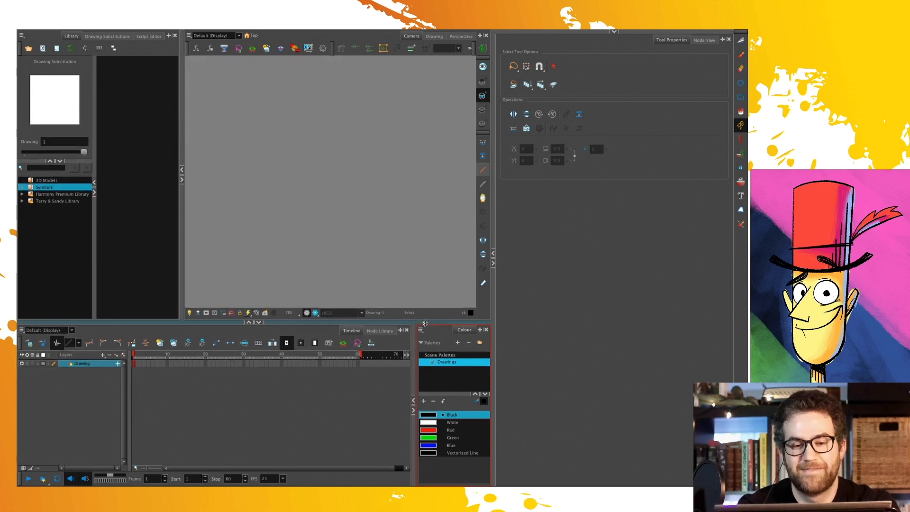
pyautogui.click(425, 218)
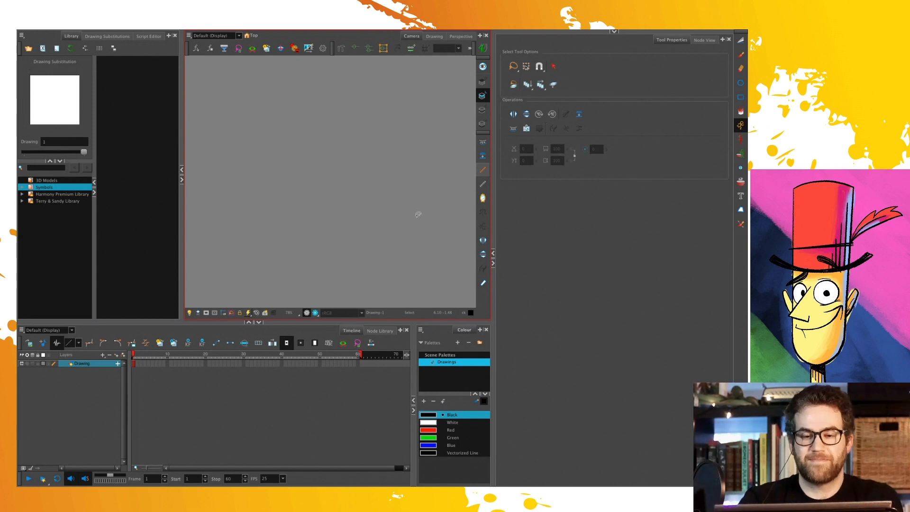
pyautogui.scroll(-3, 417, 214)
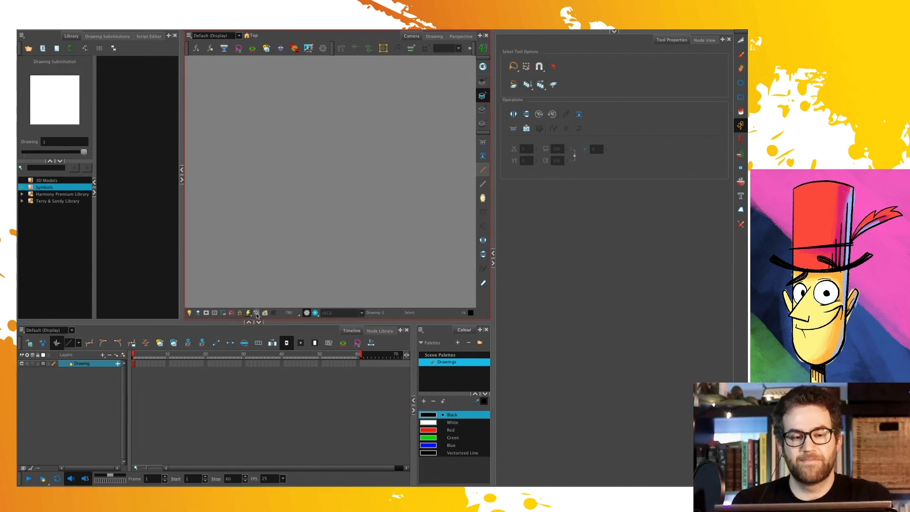
# Switch to Books and open page 140, Profile Mouths, of How To Rig In Sweet Harmony
pyautogui.click(261, 343)
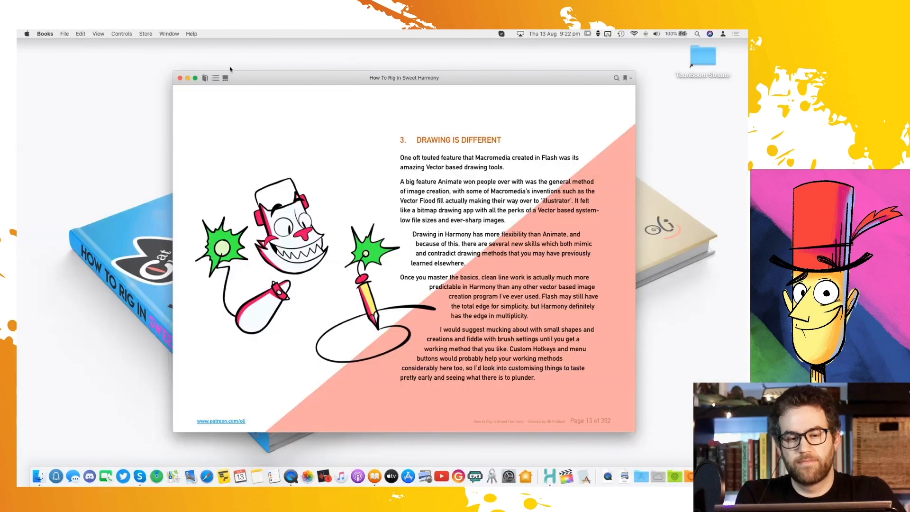
pyautogui.moveTo(476, 403)
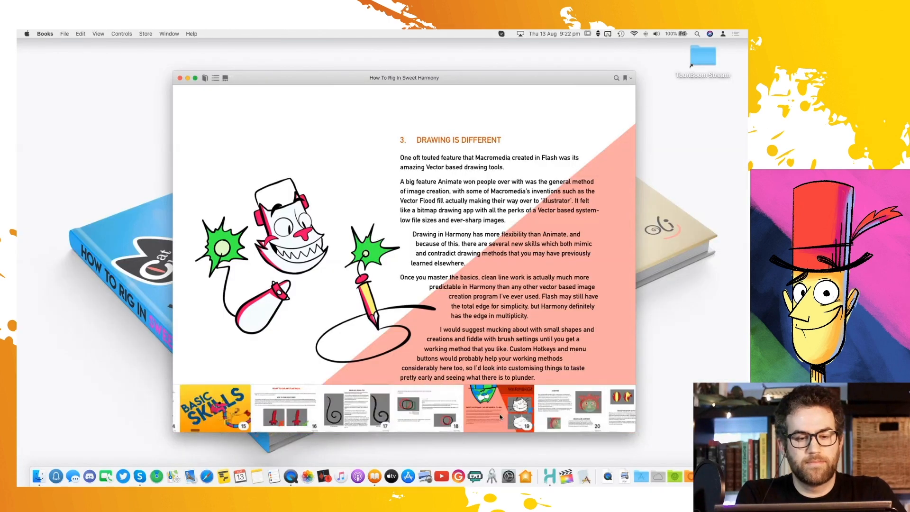
pyautogui.hscroll(10, 500, 416)
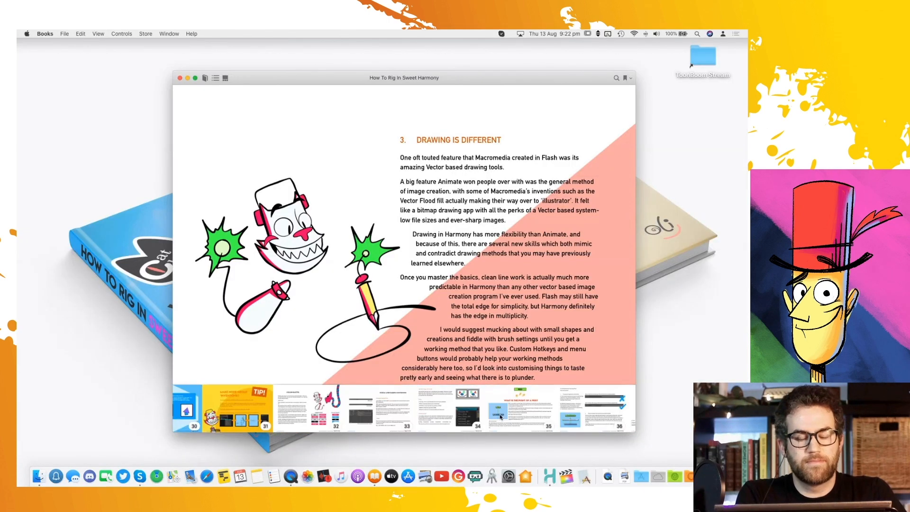
pyautogui.hscroll(3, 500, 416)
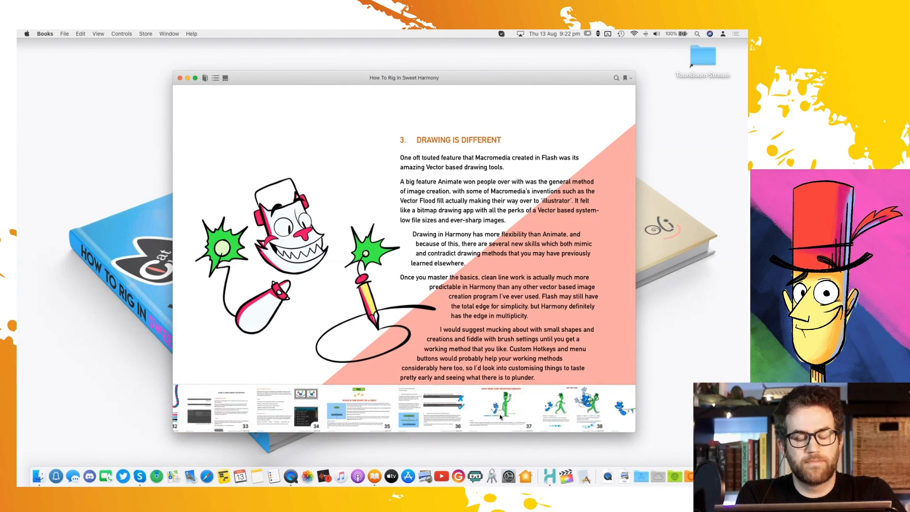
pyautogui.hscroll(5, 500, 417)
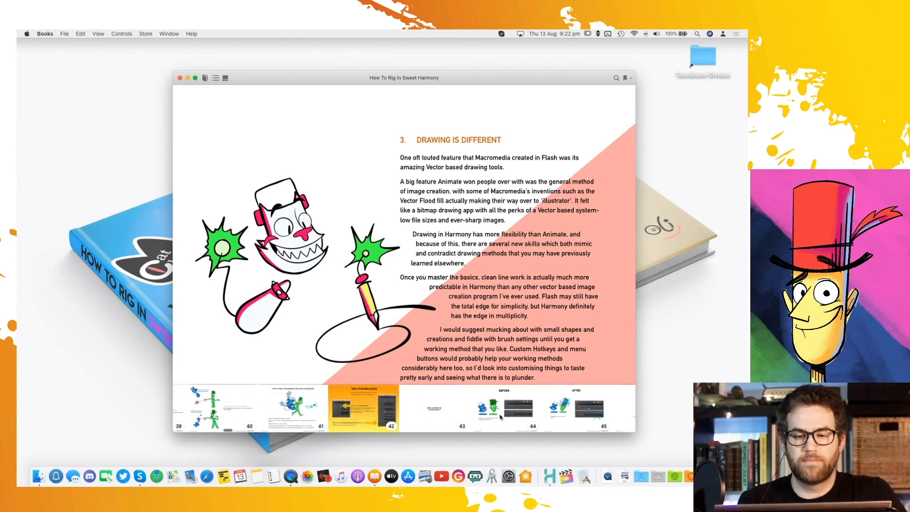
pyautogui.hscroll(5, 500, 416)
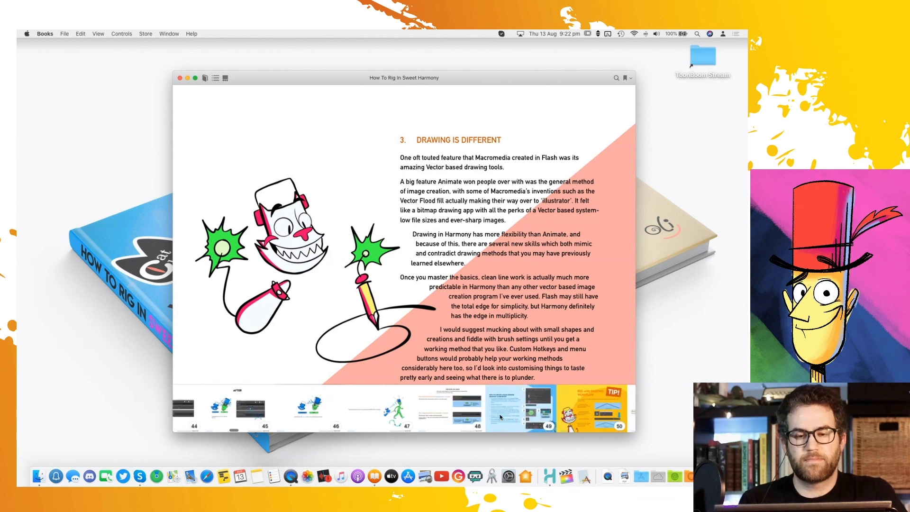
pyautogui.hscroll(4, 499, 417)
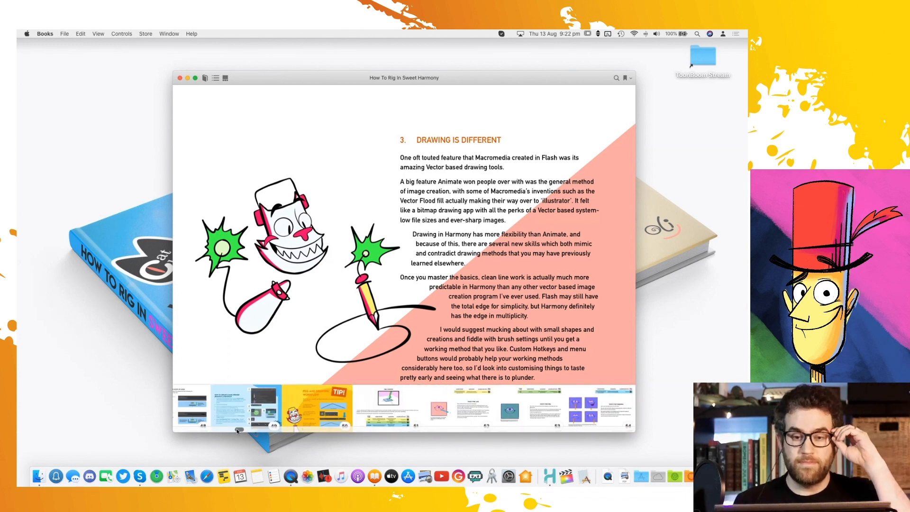
pyautogui.moveTo(237, 430); pyautogui.dragTo(355, 425)
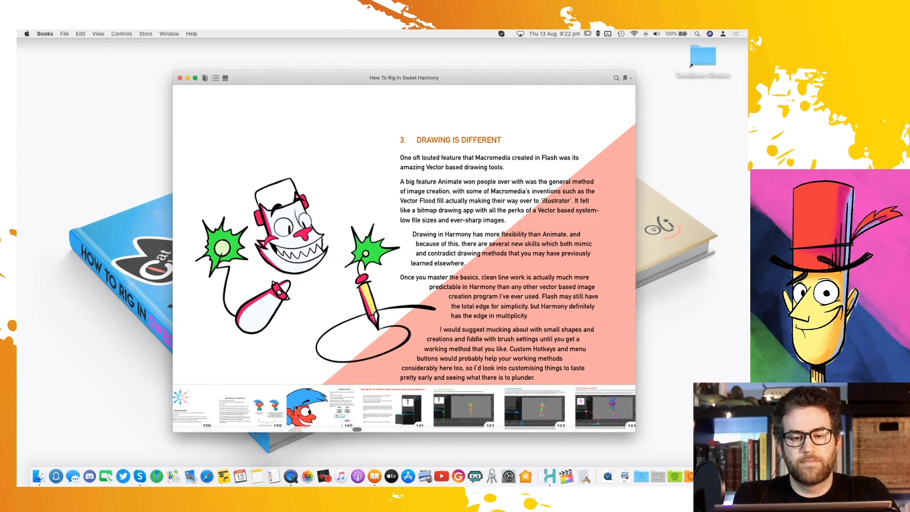
pyautogui.click(333, 406)
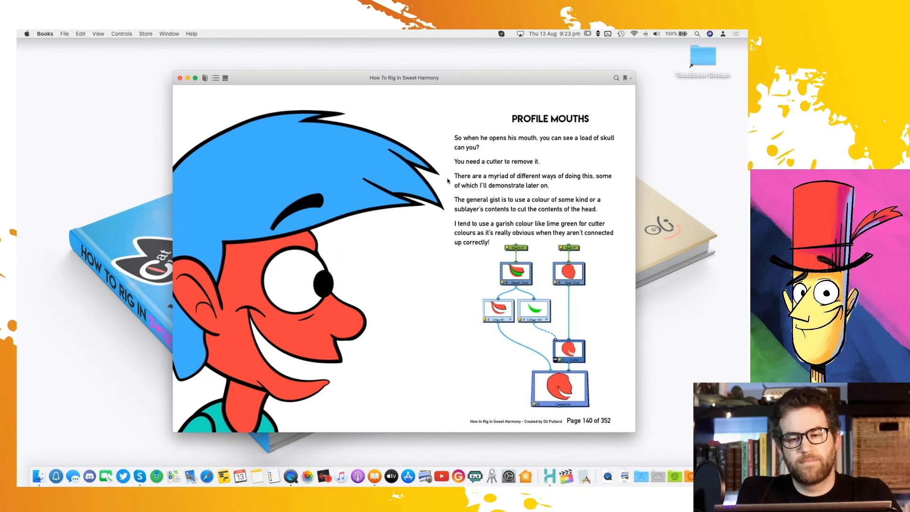
# Browse the book's page thumbnails and open page 221, Master Controllers
pyautogui.click(226, 79)
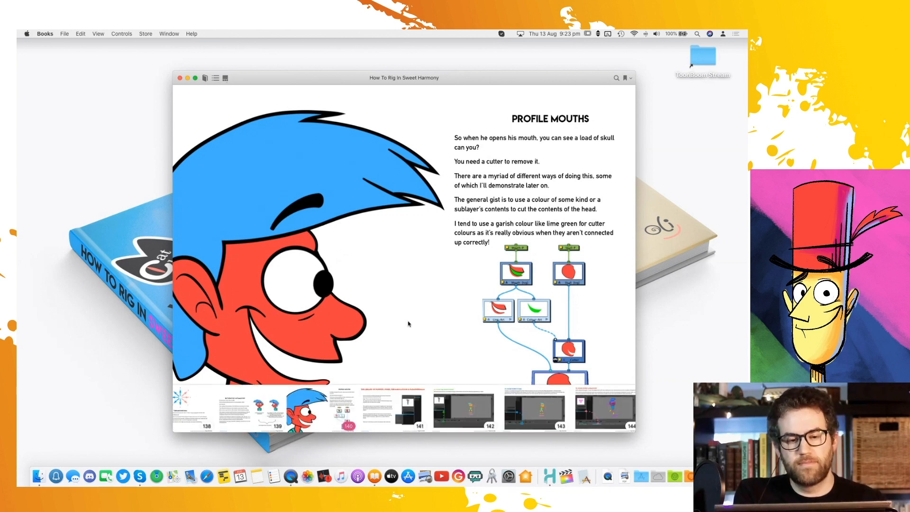
pyautogui.hscroll(10, 508, 394)
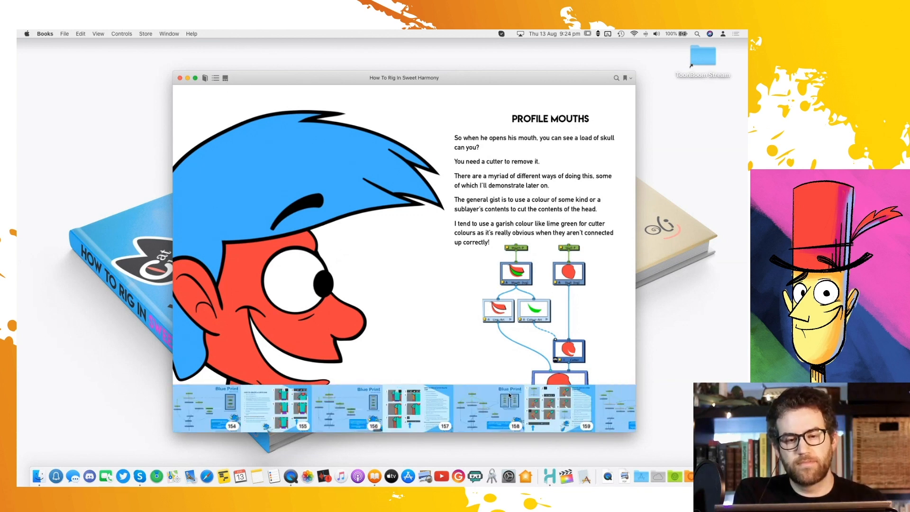
pyautogui.hscroll(10, 509, 394)
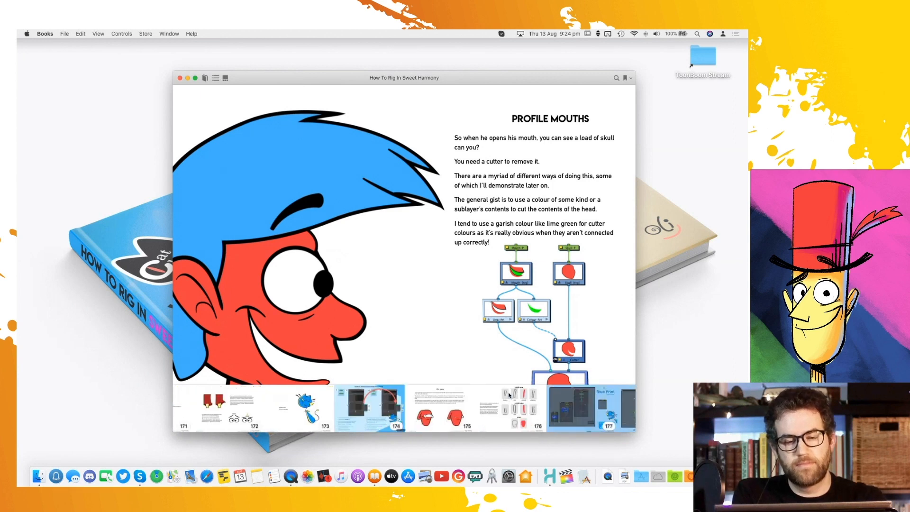
pyautogui.hscroll(10, 509, 395)
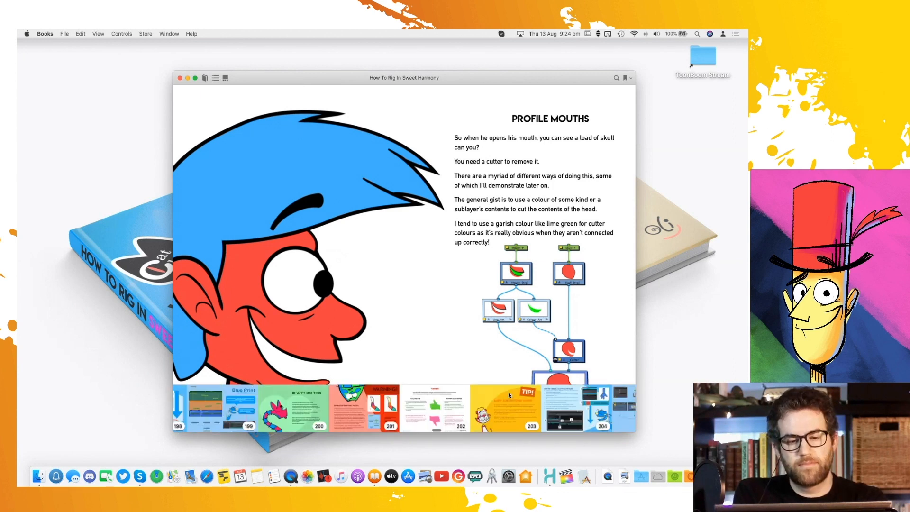
pyautogui.hscroll(10, 509, 395)
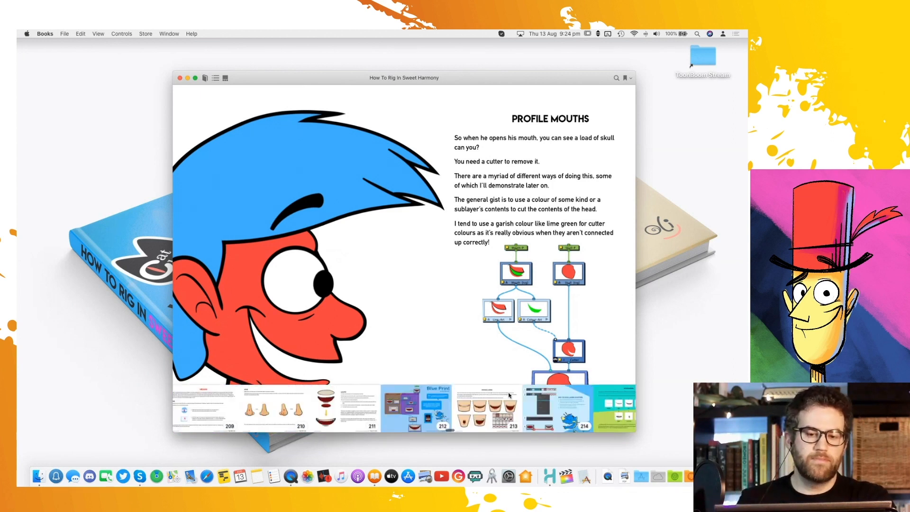
pyautogui.click(400, 393)
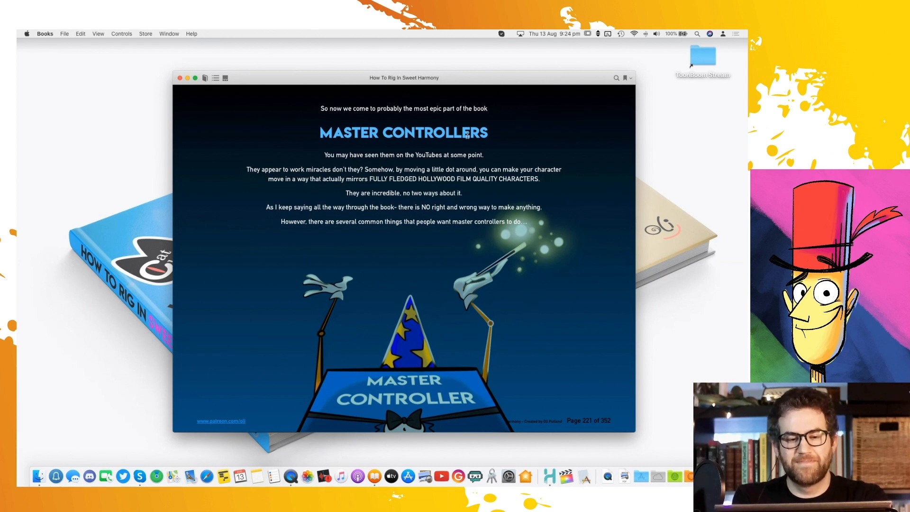
# Switch to Finder and open the KillgarHead.xstage scene in Harmony without saving the current drawing scene
pyautogui.doubleClick(710, 57)
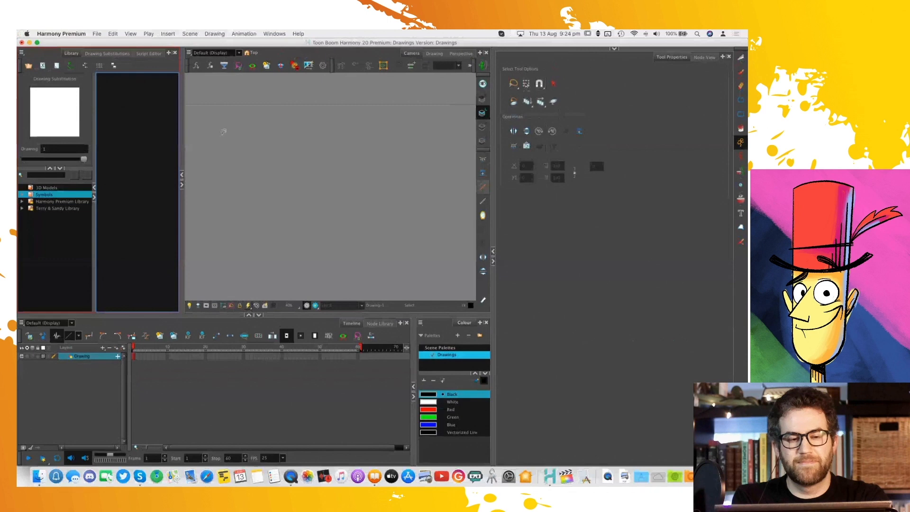
pyautogui.hotkey('ctrl', 'Right')
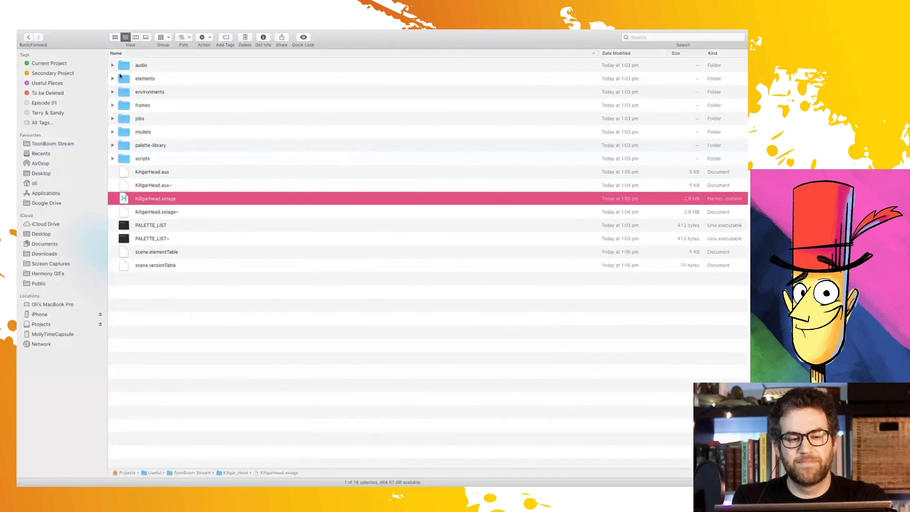
pyautogui.doubleClick(125, 199)
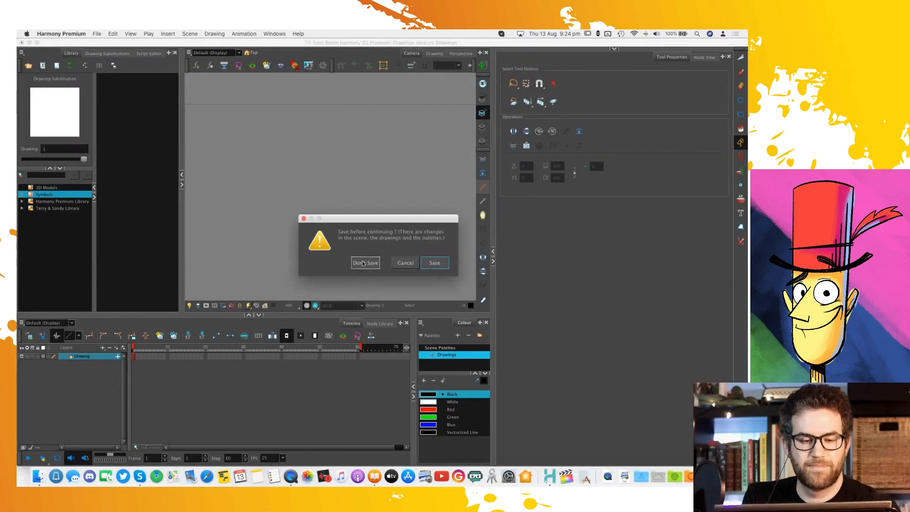
pyautogui.click(363, 263)
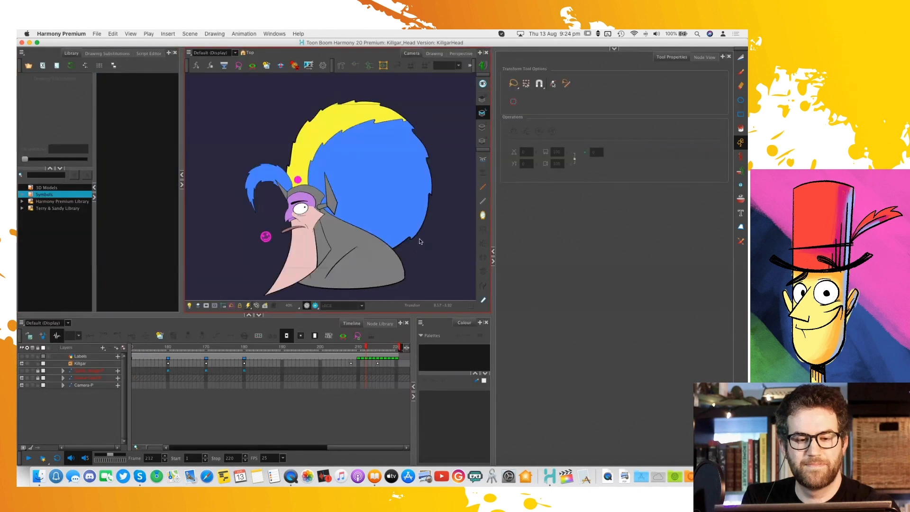
# Go to frame 213 of the Killgar head scene
pyautogui.press('1')
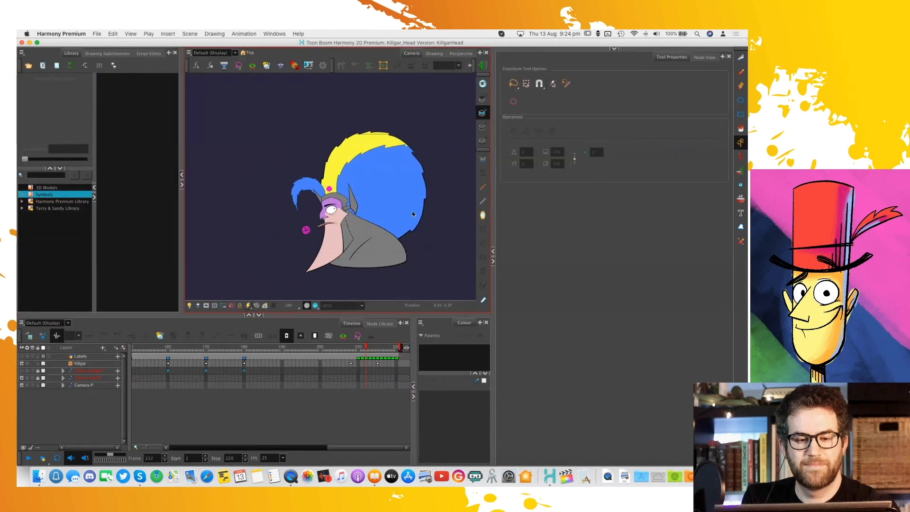
pyautogui.moveTo(429, 241); pyautogui.dragTo(406, 222)
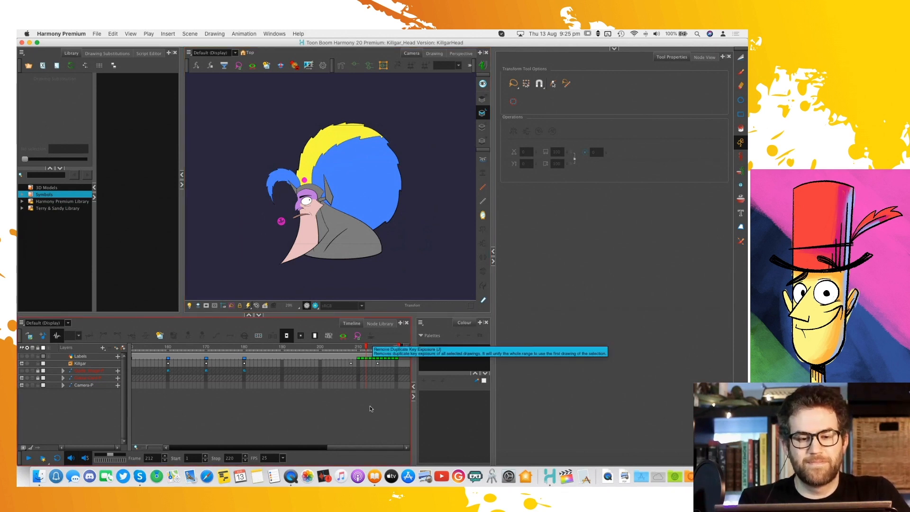
pyautogui.click(369, 350)
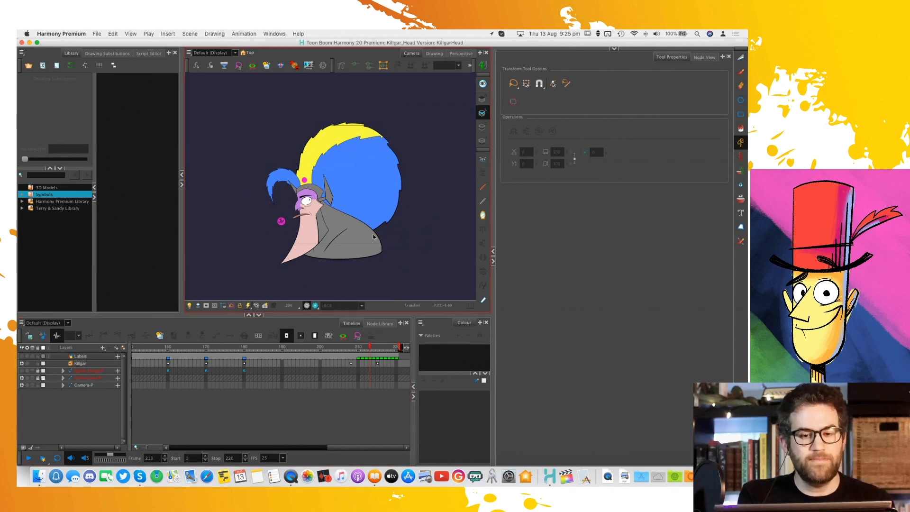
# Reveal the second camera view above the tool properties and enlarge it to fit the whole character
pyautogui.click(614, 49)
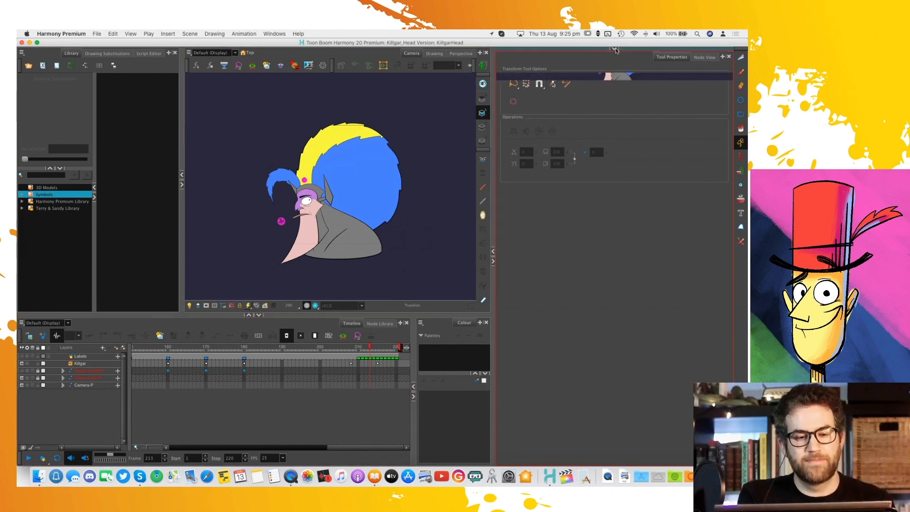
pyautogui.moveTo(636, 89); pyautogui.dragTo(626, 228)
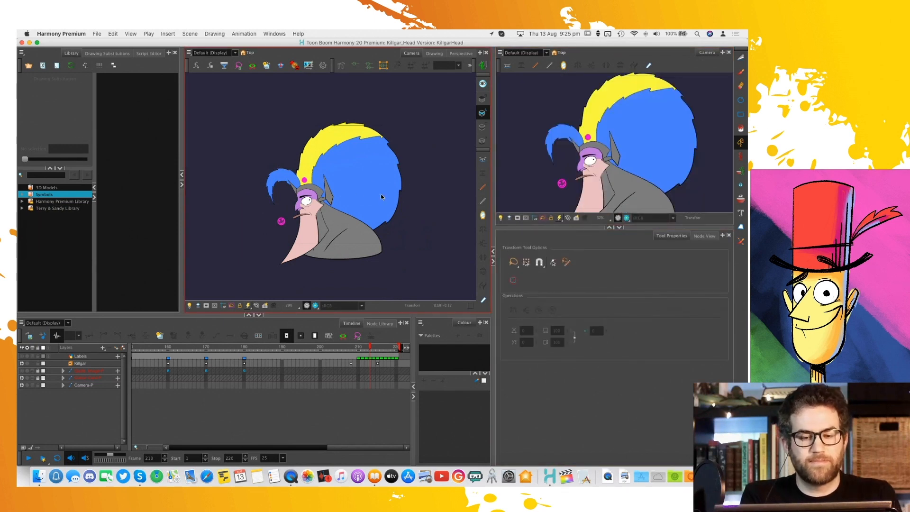
pyautogui.moveTo(640, 231); pyautogui.dragTo(639, 256)
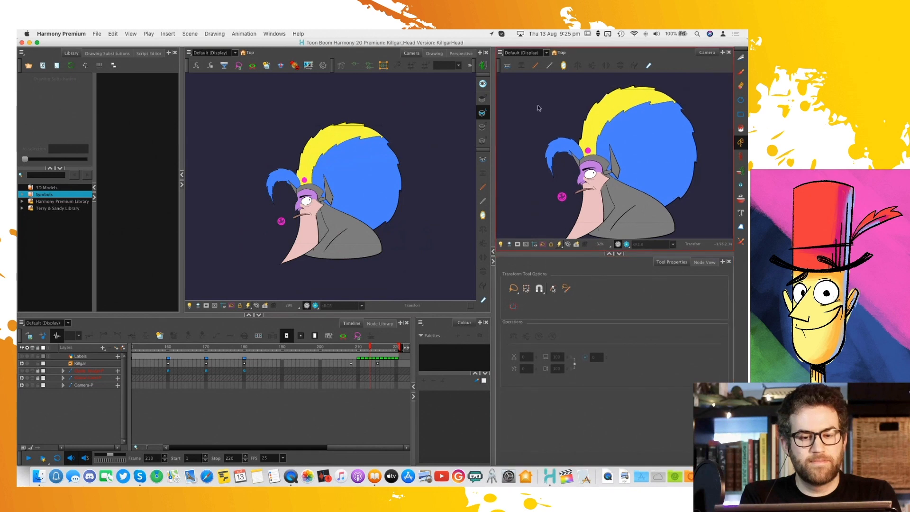
# Show the Master_Controller display in the second camera view and turn the head at frame 213 by moving the mc_Killgar_Head_MC point around its field
pyautogui.click(542, 53)
pyautogui.click(524, 79)
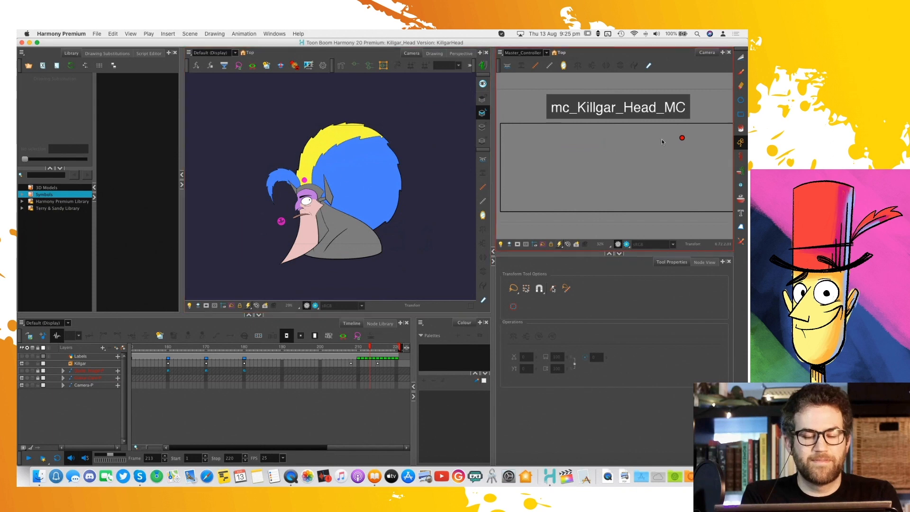
pyautogui.moveTo(682, 138); pyautogui.dragTo(580, 143)
pyautogui.click(373, 365)
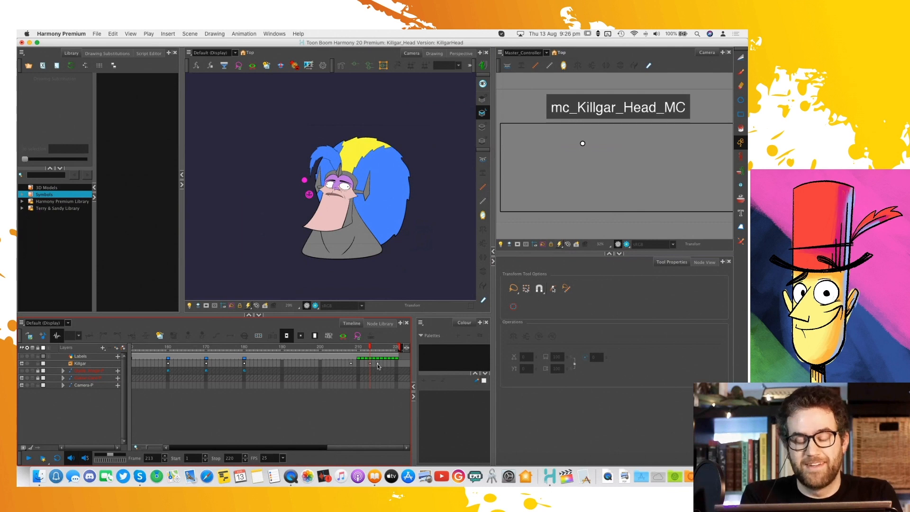
pyautogui.click(582, 143)
pyautogui.moveTo(582, 143); pyautogui.dragTo(605, 195)
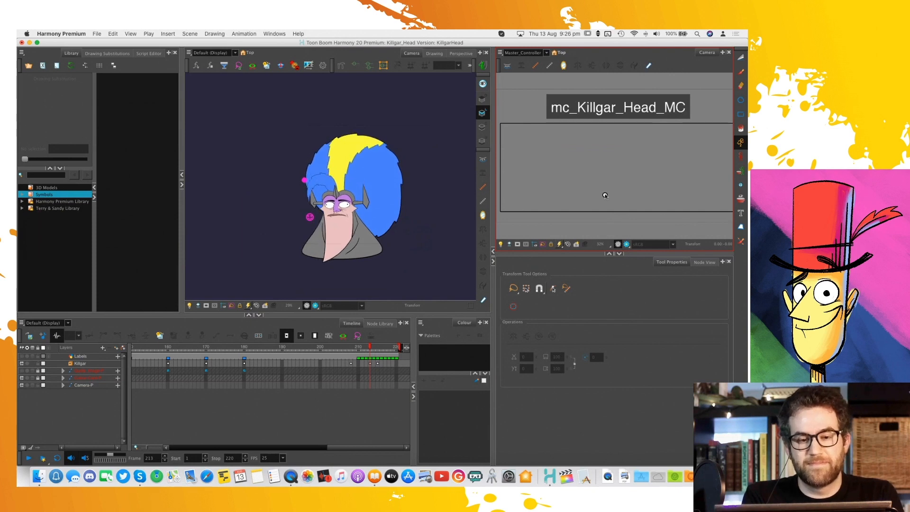
pyautogui.moveTo(605, 195); pyautogui.dragTo(604, 192)
# Mask the main camera view to the camera frame and pose Killgar's head up and to one side with the controller at frame 213
pyautogui.scroll(3, 374, 212)
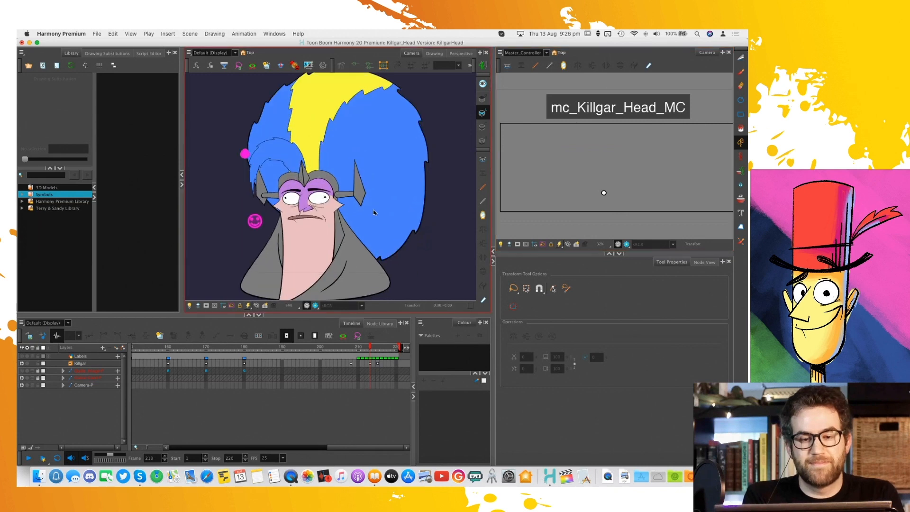
pyautogui.scroll(-2, 371, 209)
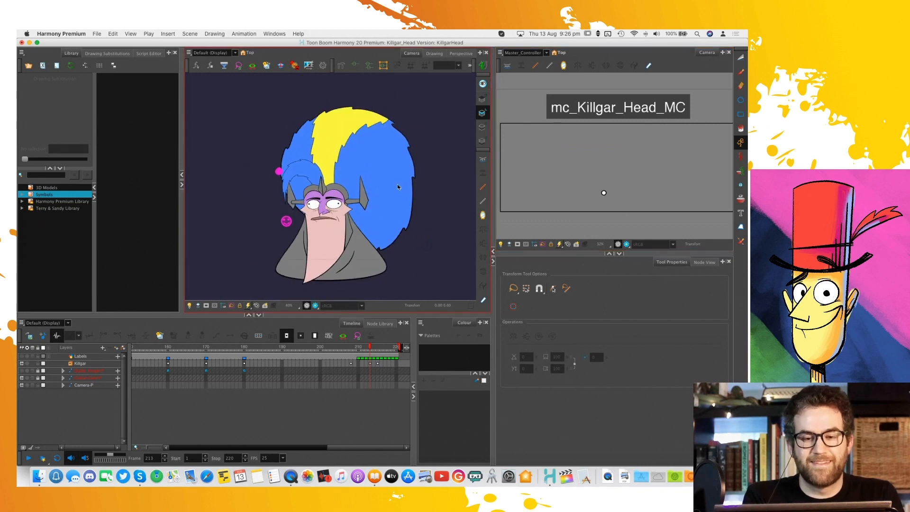
pyautogui.click(206, 305)
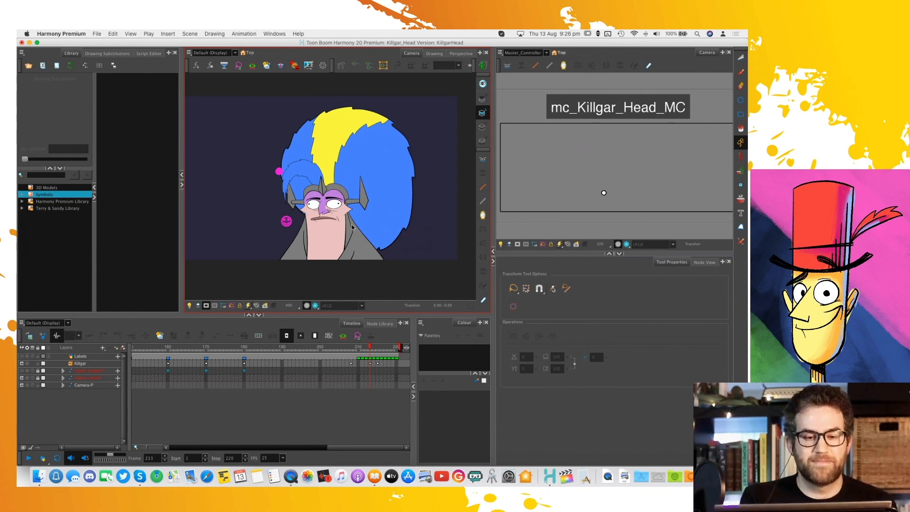
pyautogui.moveTo(604, 192); pyautogui.dragTo(534, 139)
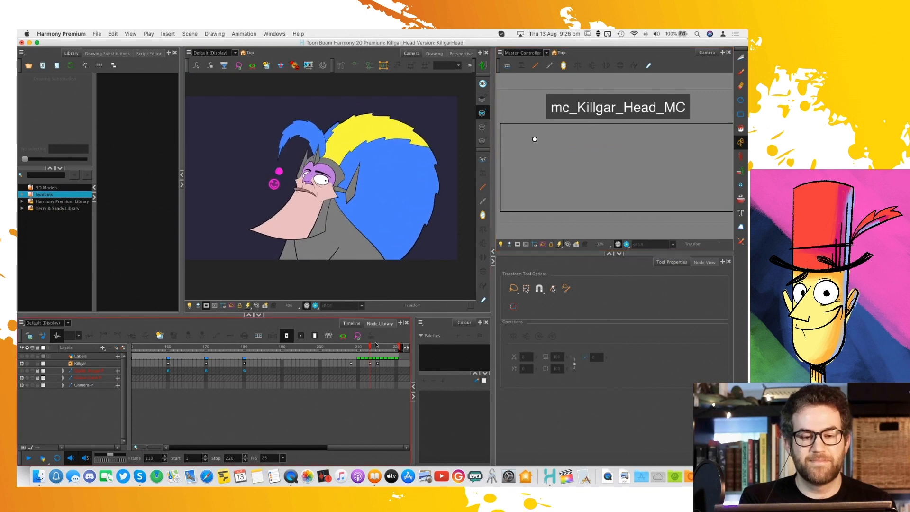
# Pose the head at frame 215 by moving the controller point so Killgar faces three-quarter view
pyautogui.click(377, 365)
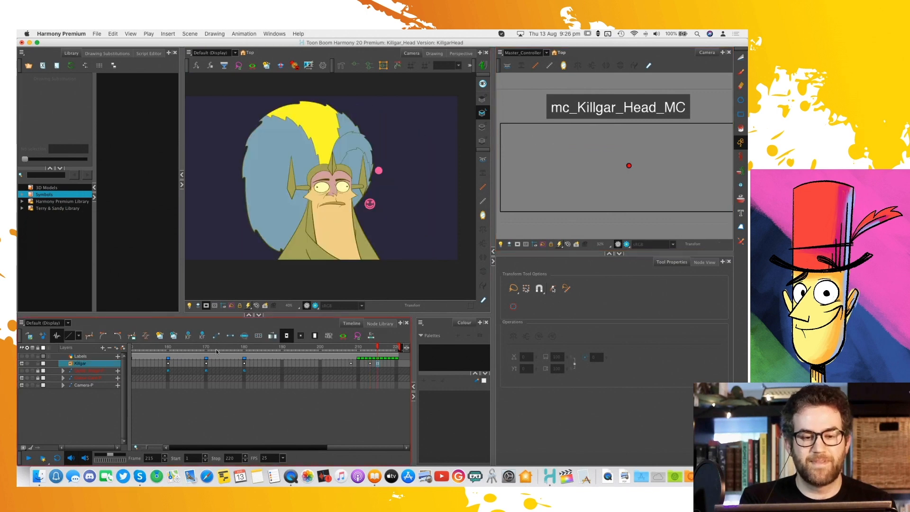
pyautogui.click(370, 363)
pyautogui.click(378, 364)
pyautogui.moveTo(628, 166); pyautogui.dragTo(593, 150)
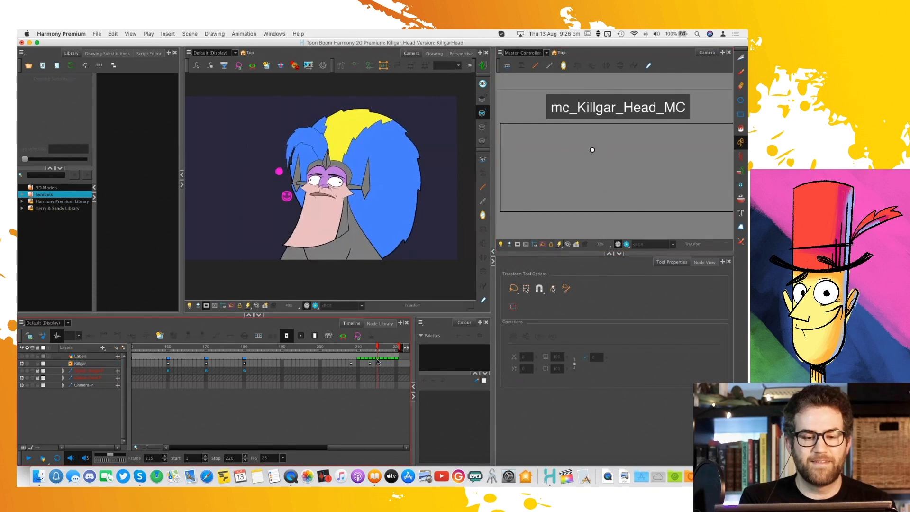
# Step through frames 212 to 217 and nudge the controller at frame 215 so the head turns slightly further up
pyautogui.click(438, 287)
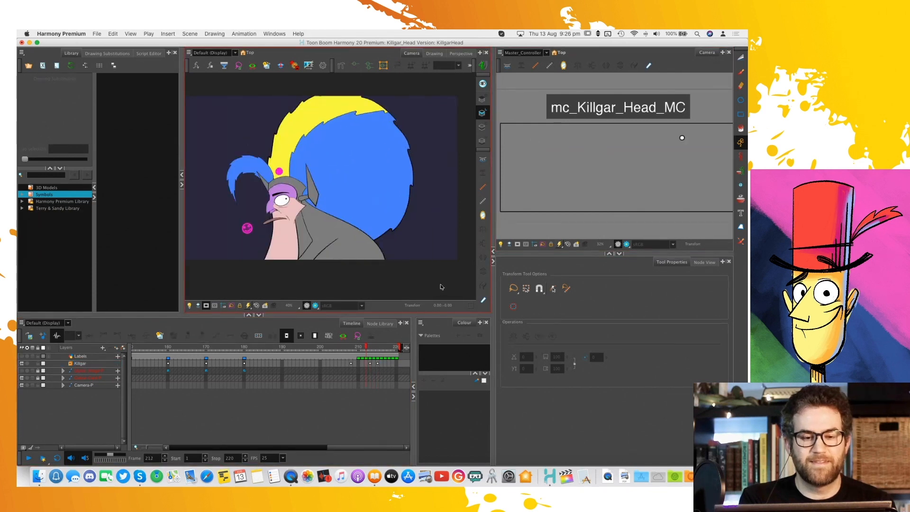
pyautogui.press('.')
pyautogui.press('.')
pyautogui.press('.')
pyautogui.click(604, 176)
pyautogui.moveTo(592, 150); pyautogui.dragTo(576, 144)
pyautogui.press('.')
pyautogui.press('.')
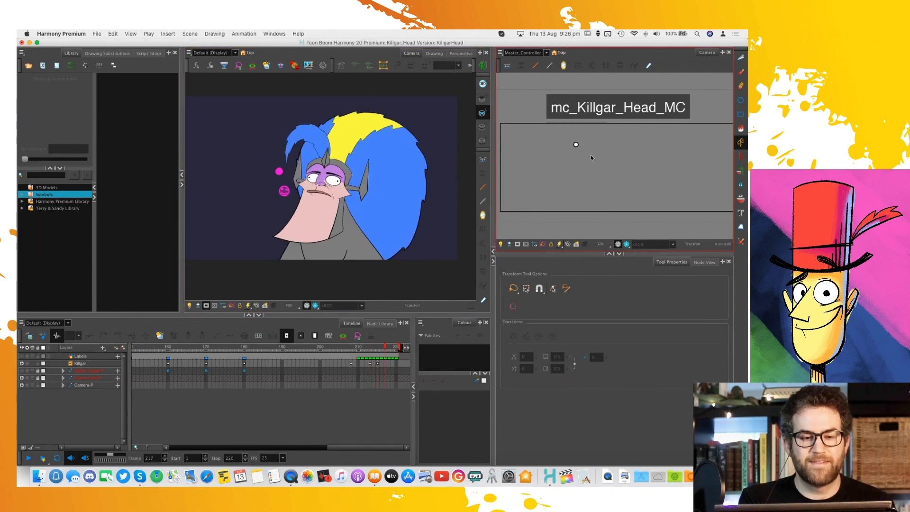
# Move the Killgar layer's two head-pose keyframes from frames 213 and 215 to frames 210 and 212
pyautogui.click(374, 350)
pyautogui.click(359, 364)
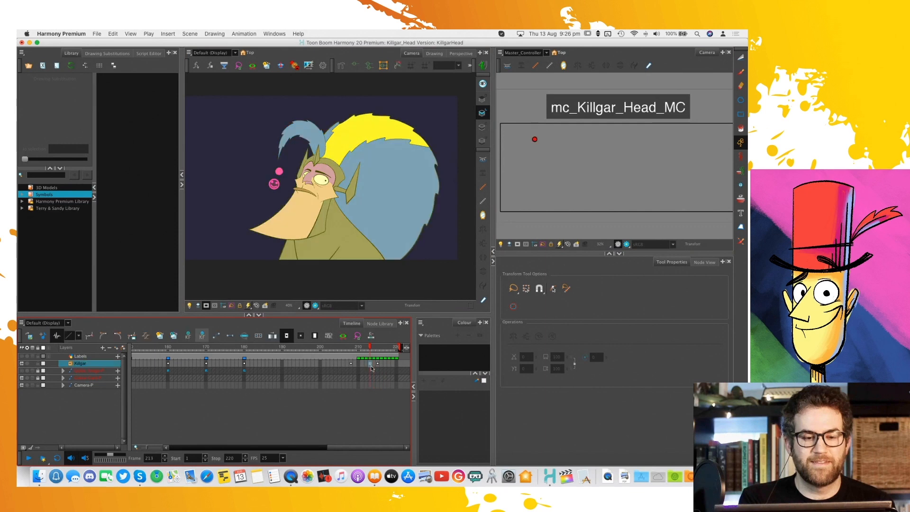
pyautogui.press('.')
pyautogui.press('.')
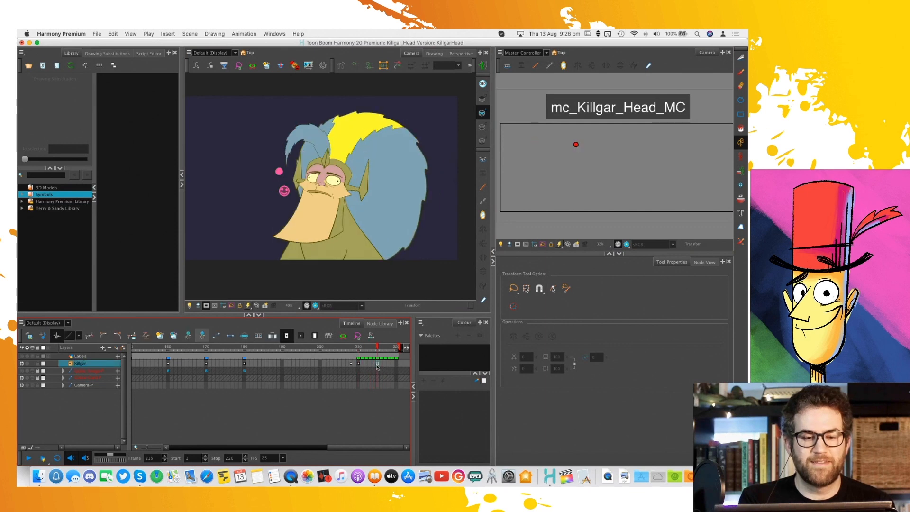
pyautogui.press('.')
pyautogui.press('.')
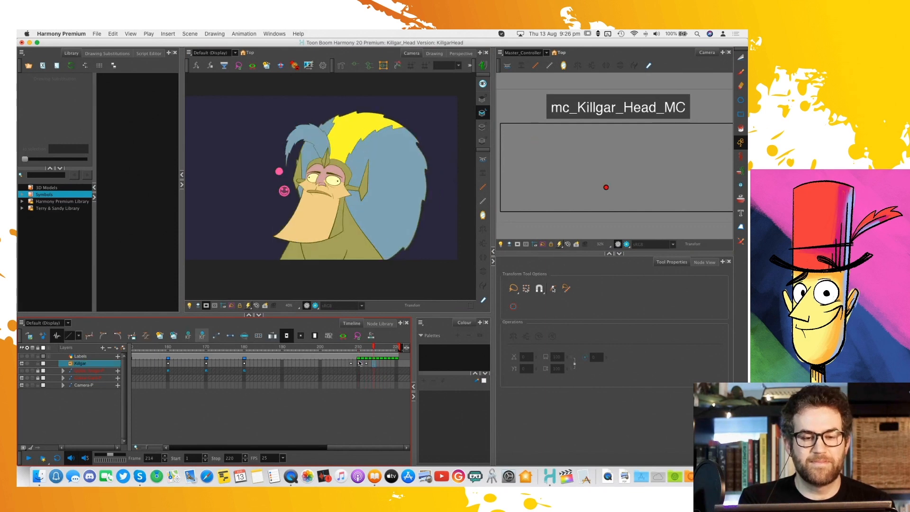
# Step forward from frame 209 and reposition the head controller point for the three-quarter pose around frames 210 to 212
pyautogui.click(355, 348)
pyautogui.moveTo(680, 138); pyautogui.dragTo(621, 166)
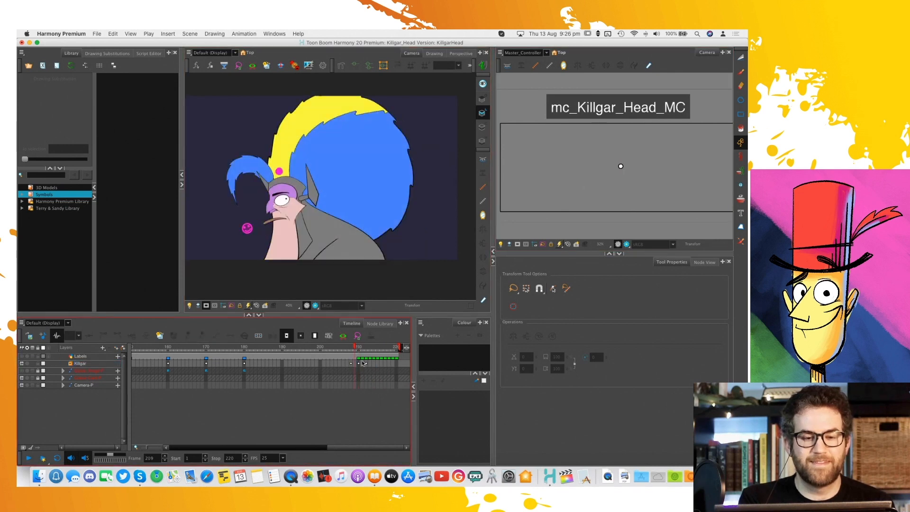
pyautogui.press('.')
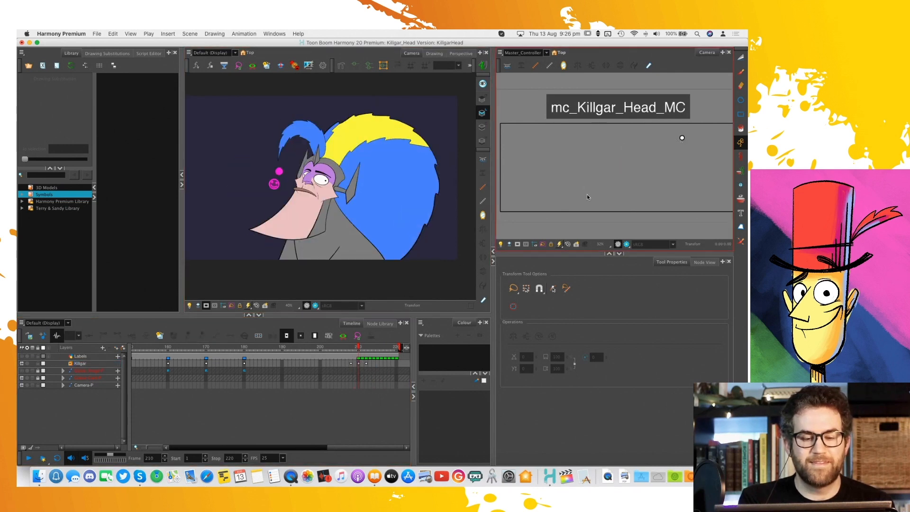
pyautogui.moveTo(681, 138); pyautogui.dragTo(580, 137)
pyautogui.click(369, 364)
pyautogui.press('.')
pyautogui.press('.')
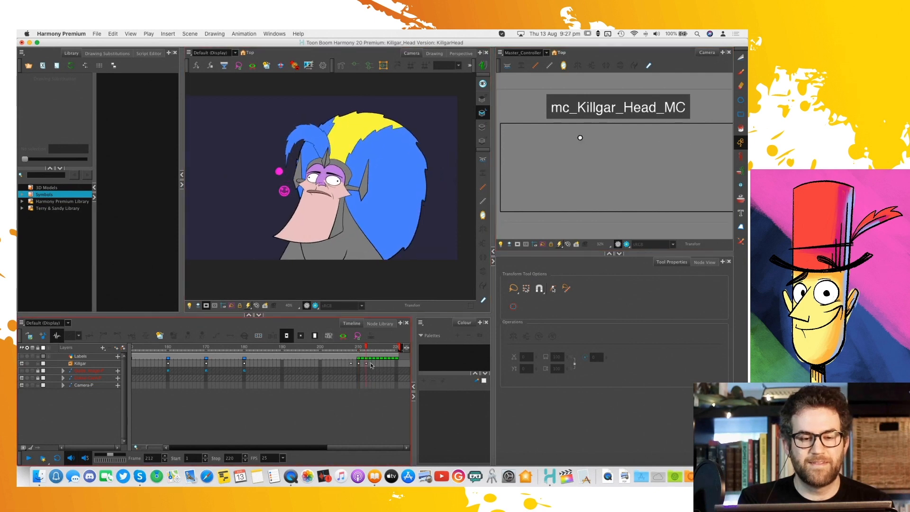
# Add further head poses with the controller on every second frame up to 218, easing the head down toward the front view
pyautogui.press('.')
pyautogui.press('.')
pyautogui.moveTo(581, 139); pyautogui.dragTo(580, 138)
pyautogui.press('.')
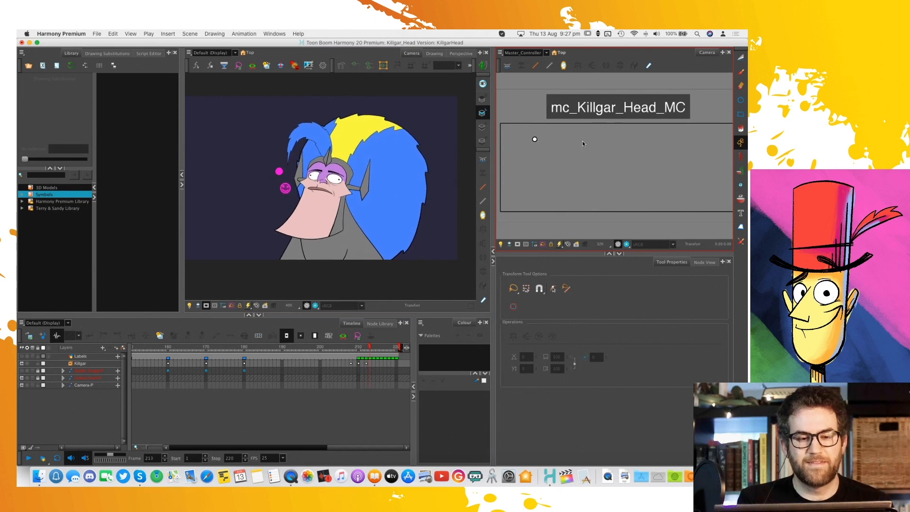
pyautogui.press('.')
pyautogui.moveTo(586, 160); pyautogui.dragTo(582, 144)
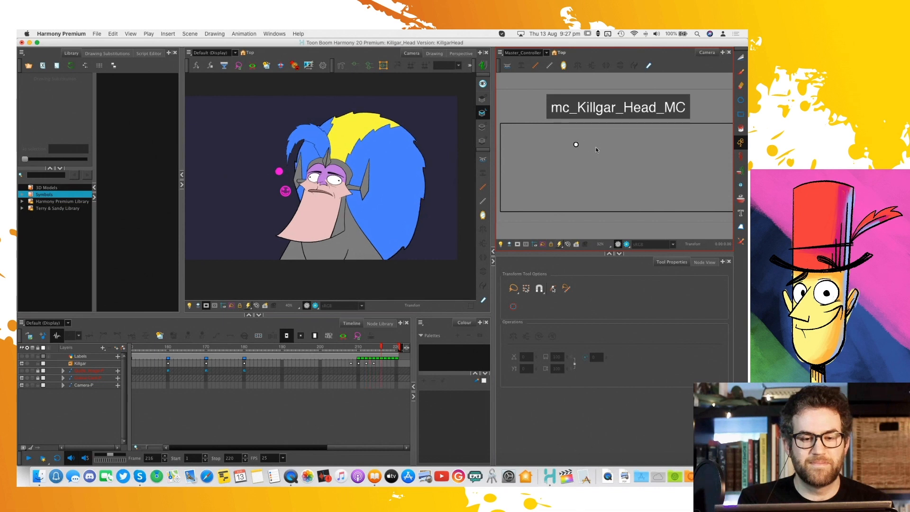
pyautogui.moveTo(600, 157)
pyautogui.mouseDown()
pyautogui.moveTo(580, 142)
pyautogui.moveTo(534, 138)
pyautogui.moveTo(615, 161)
pyautogui.mouseUp()
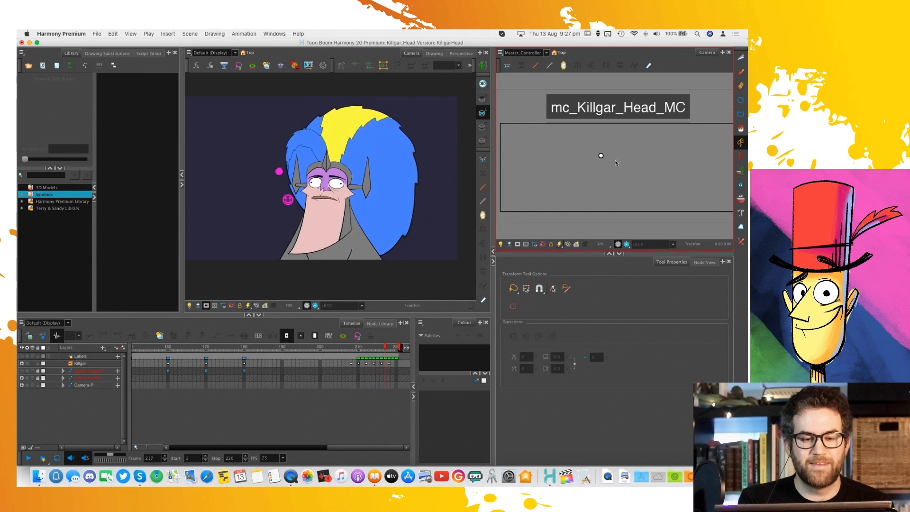
# Step and scrub back through the newly posed frames down to frame 211 to review the head turn
pyautogui.press('.')
pyautogui.press('.')
pyautogui.press('.')
pyautogui.press('.')
pyautogui.press('.')
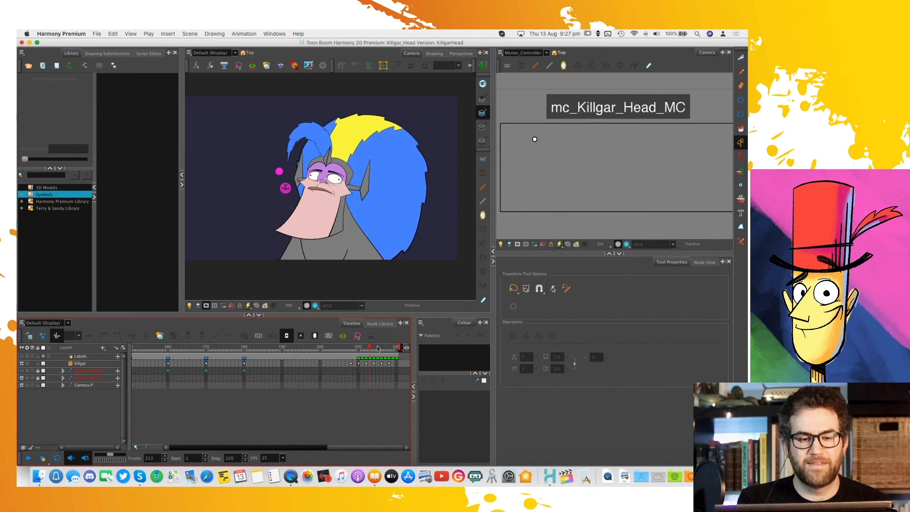
pyautogui.moveTo(377, 349)
pyautogui.mouseDown()
pyautogui.moveTo(386, 347)
pyautogui.moveTo(365, 343)
pyautogui.mouseUp()
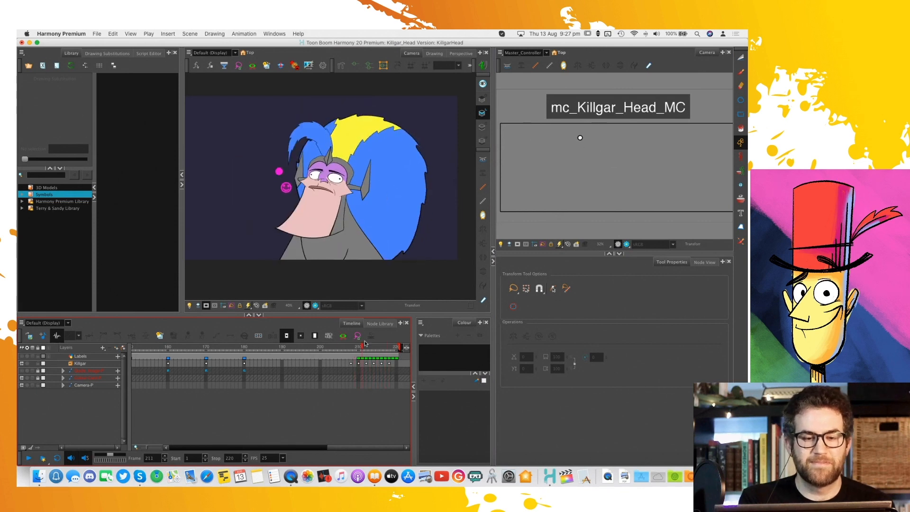
# Try moving the ear drawing and the back hair individually in the main camera view, undoing each move
pyautogui.scroll(2, 377, 203)
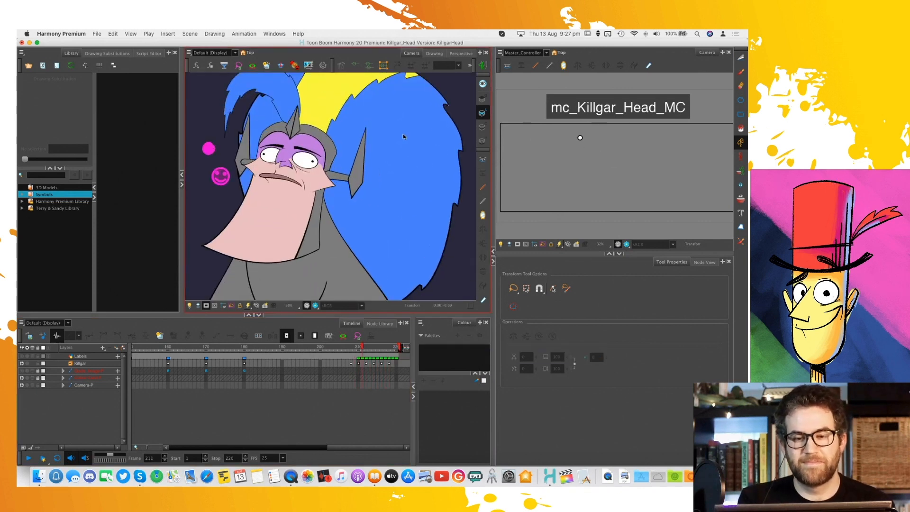
pyautogui.click(365, 177)
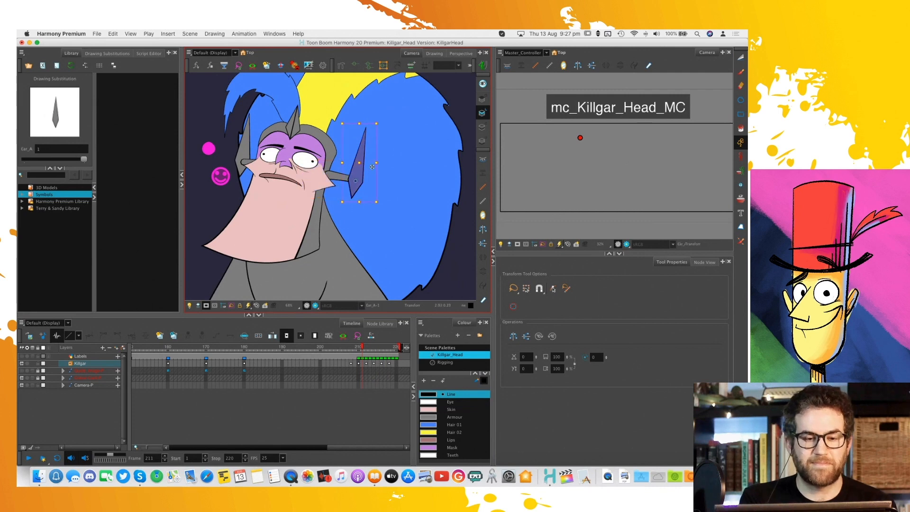
pyautogui.moveTo(366, 177); pyautogui.dragTo(420, 161)
pyautogui.press('super+z')
pyautogui.click(434, 193)
pyautogui.moveTo(434, 194); pyautogui.dragTo(480, 165)
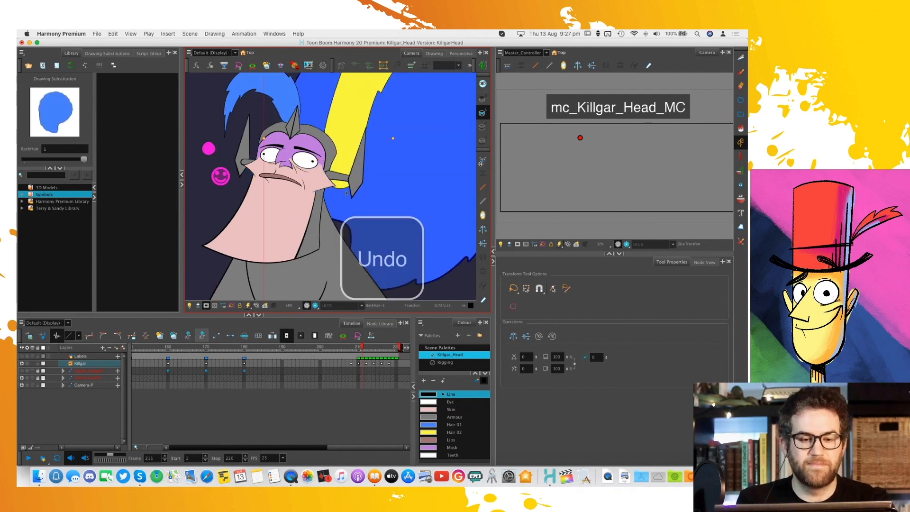
pyautogui.press('super+z')
# Select the cheek and chin drawings and scrub between frames 211 and 218 to examine how the chin follows the controller
pyautogui.scroll(-2, 416, 192)
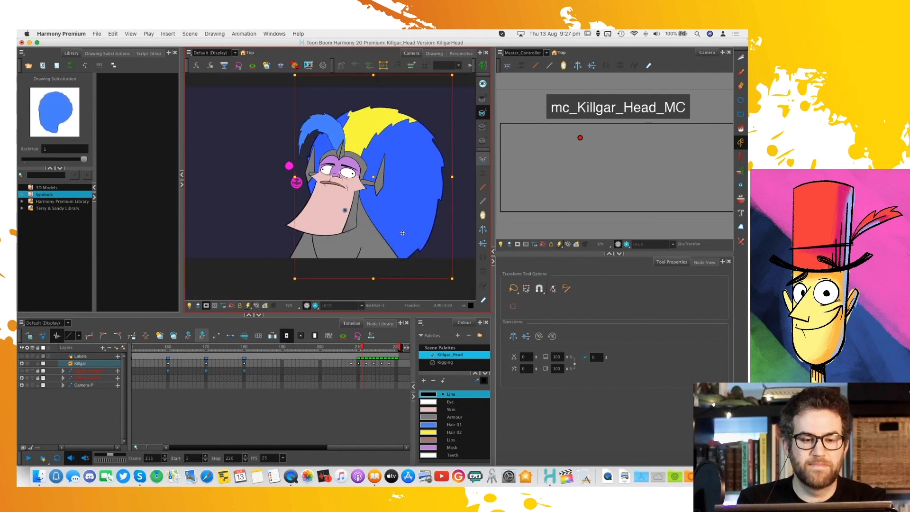
pyautogui.click(360, 189)
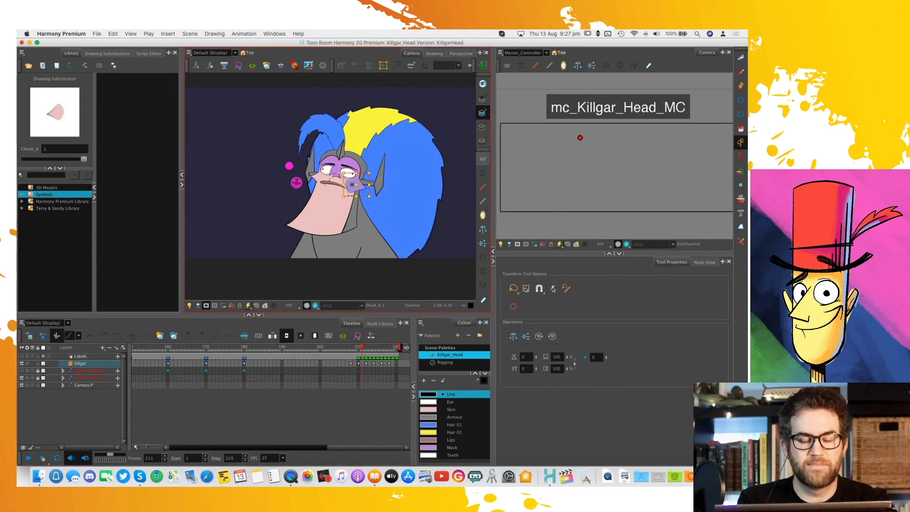
pyautogui.click(339, 220)
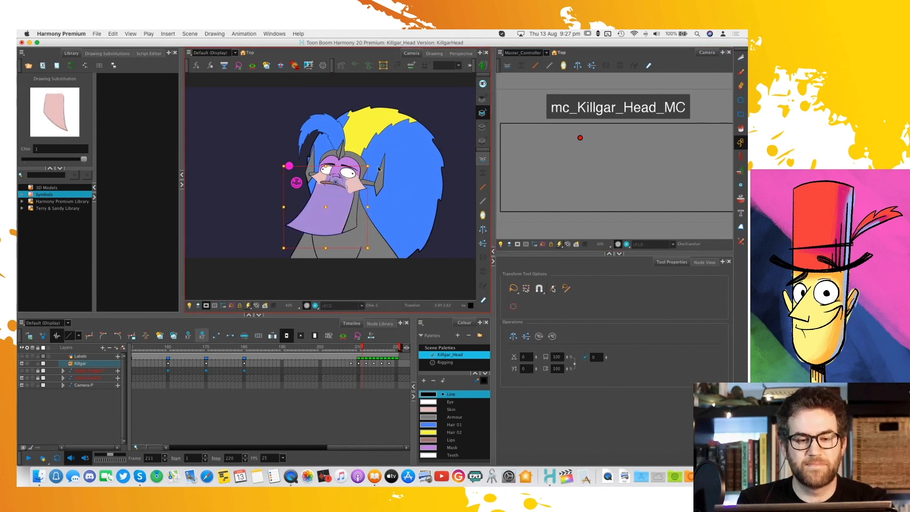
pyautogui.click(388, 348)
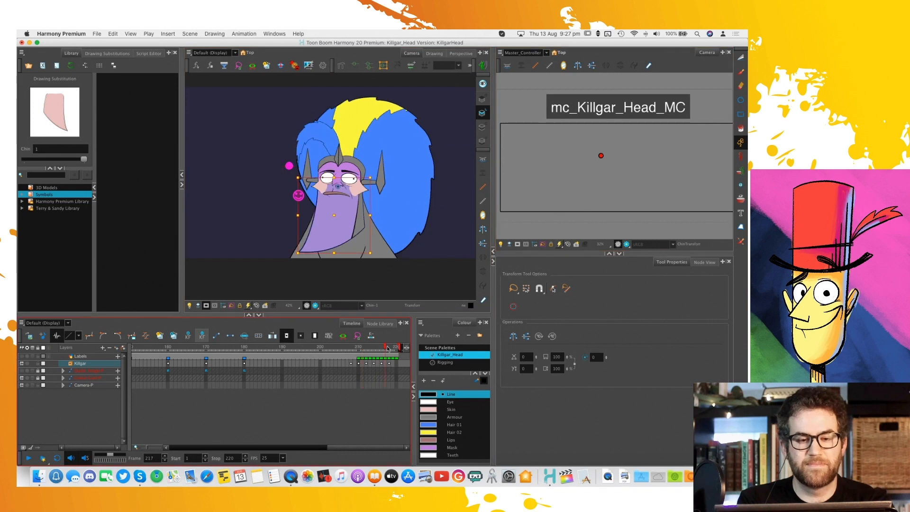
pyautogui.click(363, 347)
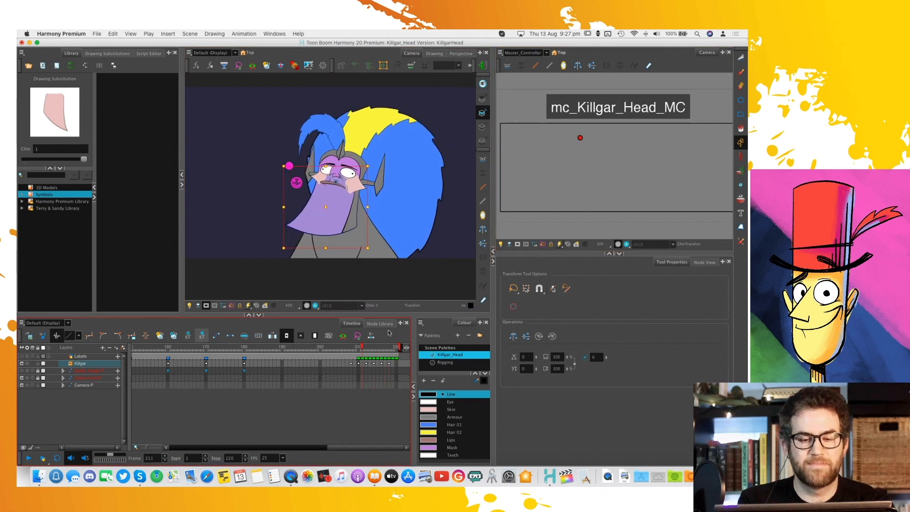
pyautogui.moveTo(368, 350); pyautogui.dragTo(388, 348)
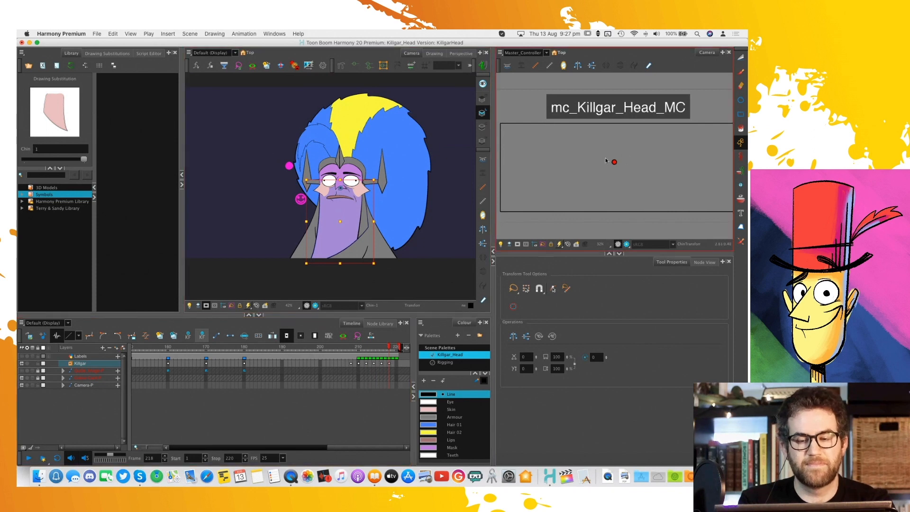
pyautogui.scroll(-2, 605, 160)
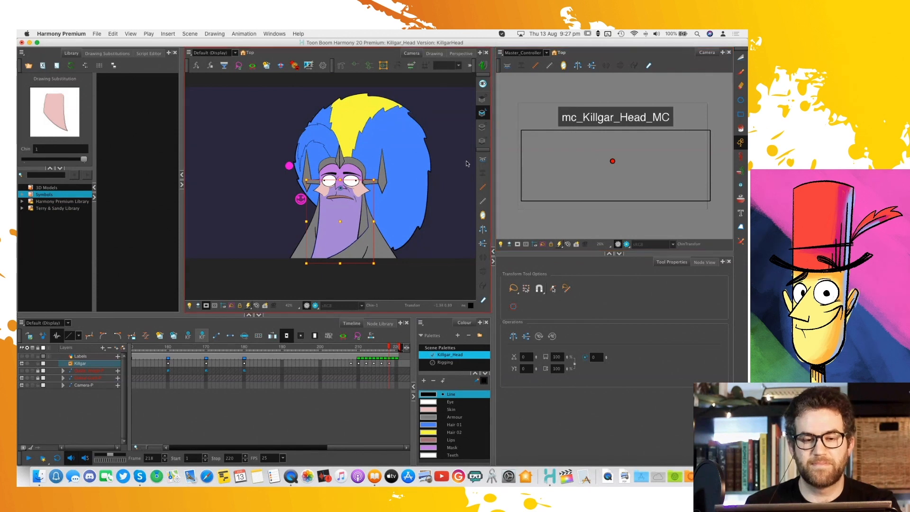
# Switch to Finder and return to the ToonBoom Stream folder
pyautogui.click(95, 33)
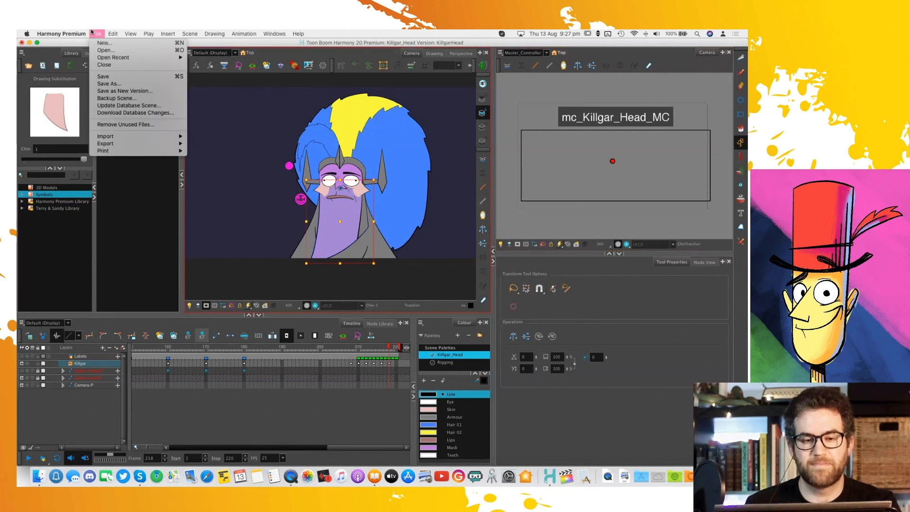
pyautogui.click(95, 34)
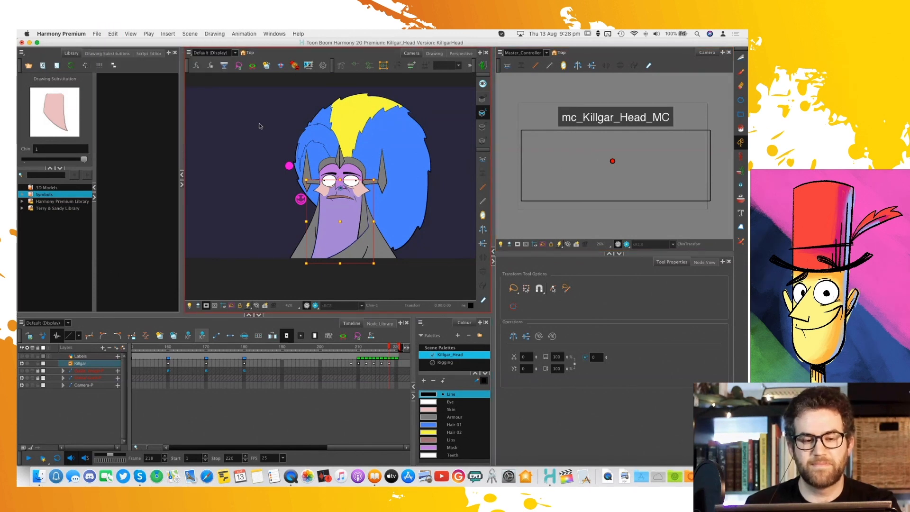
pyautogui.hotkey('ctrl', 'Right')
pyautogui.click(28, 37)
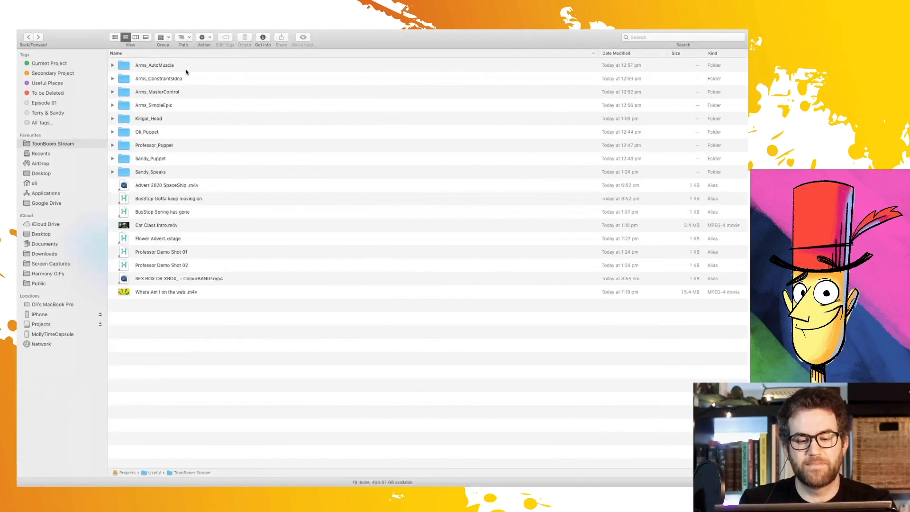
# Open the Arms_MasterControl scene from its project folder, discarding the unsaved changes in the current head scene
pyautogui.click(182, 104)
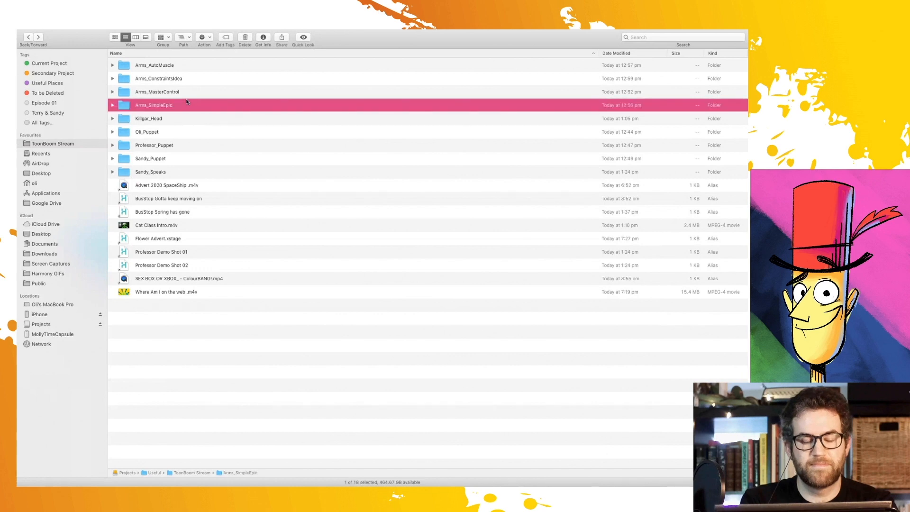
pyautogui.doubleClick(188, 95)
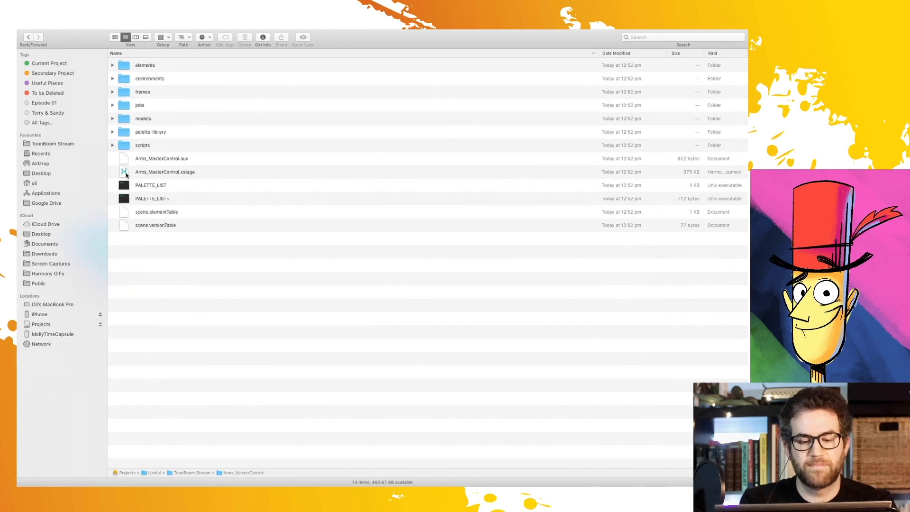
pyautogui.doubleClick(126, 173)
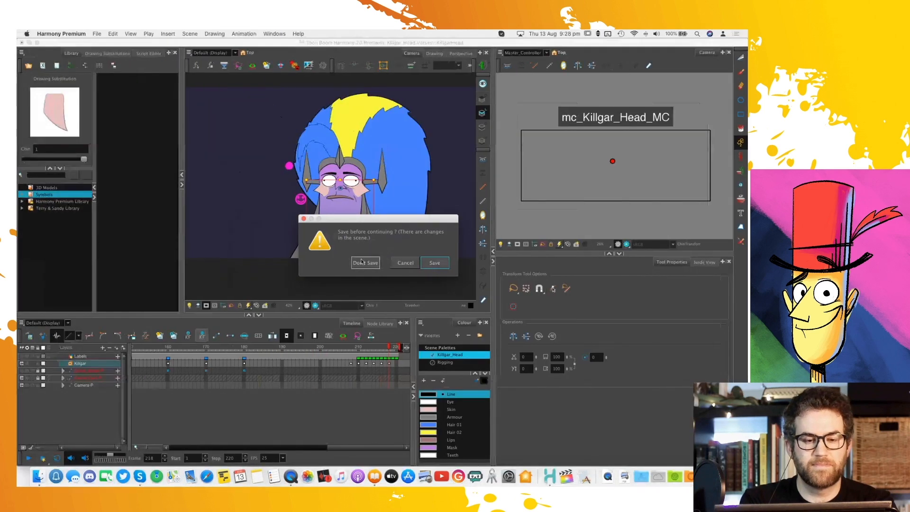
pyautogui.click(379, 263)
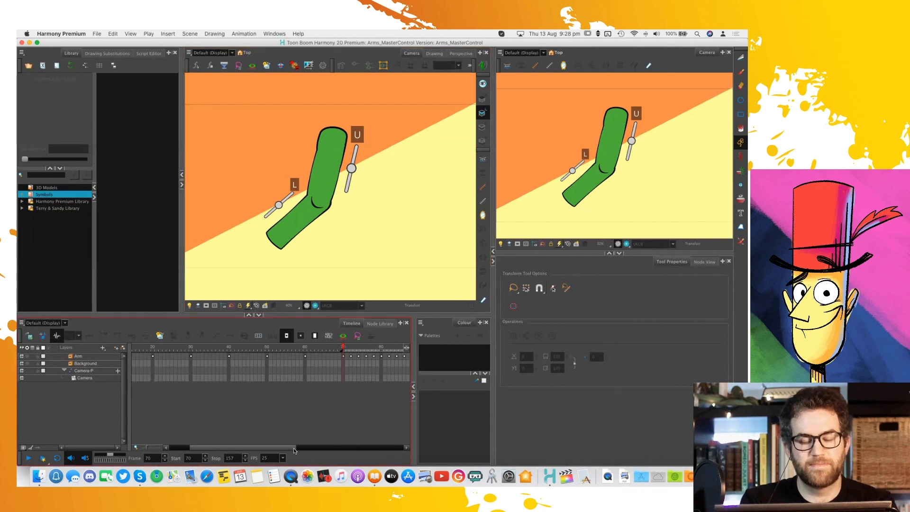
# Play back the green arm animation and step back to frame 153 to examine how the arm bends
pyautogui.press('Return')
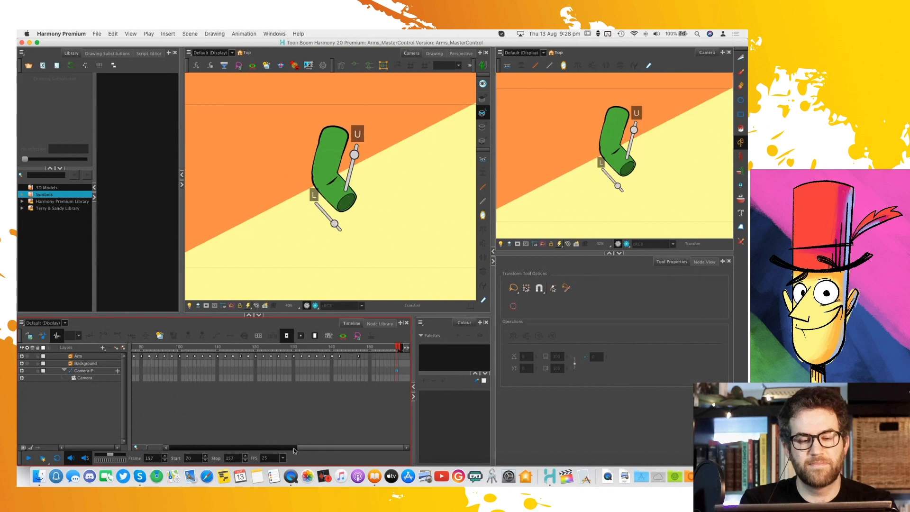
pyautogui.press('Return')
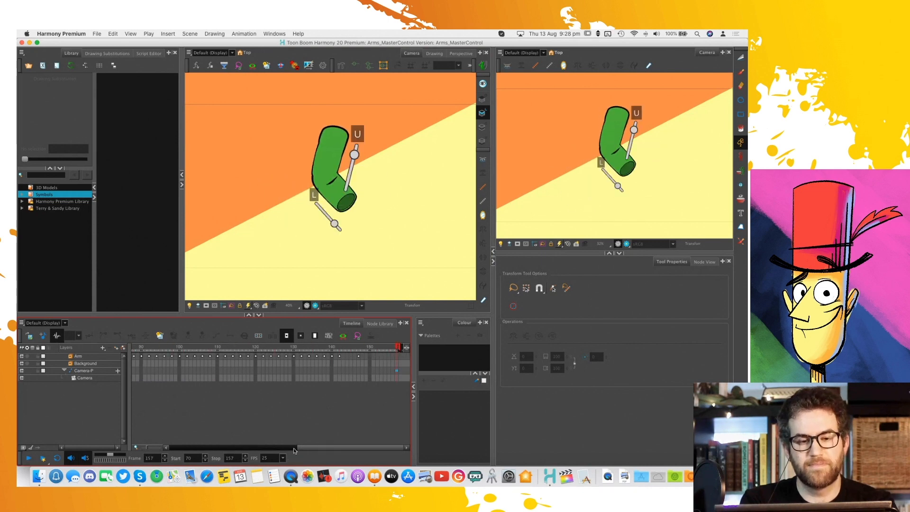
pyautogui.press('Return')
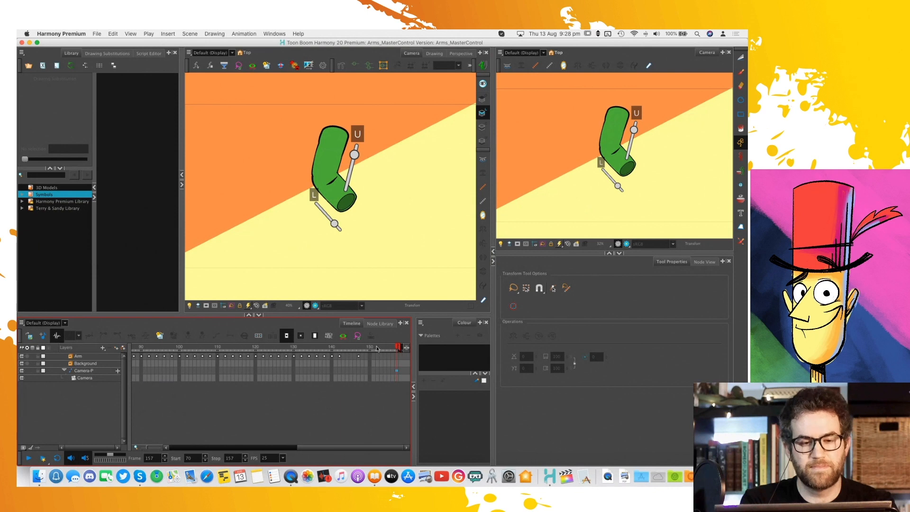
pyautogui.press(',')
pyautogui.press(',')
pyautogui.press(',')
pyautogui.press(',')
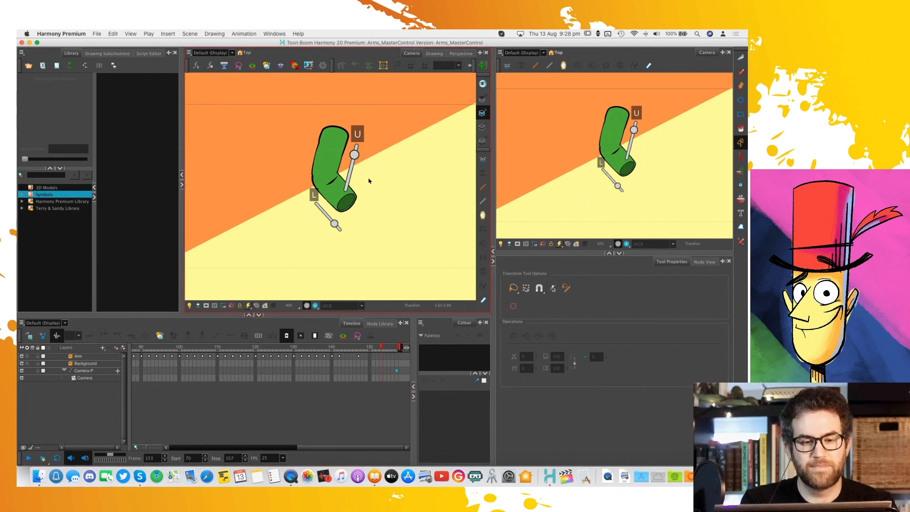
# Select the arm's upper and lower drawings in the main camera view, try rotating the lower arm slightly, and undo the rotation
pyautogui.click(324, 166)
pyautogui.hotkey('shift', 'F11')
pyautogui.click(373, 148)
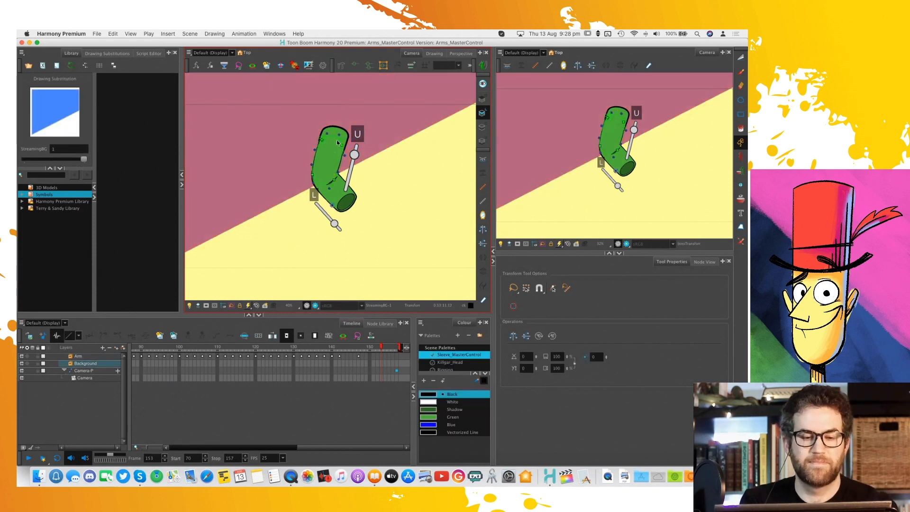
pyautogui.click(337, 134)
pyautogui.click(346, 191)
pyautogui.hotkey('shift', 'F11')
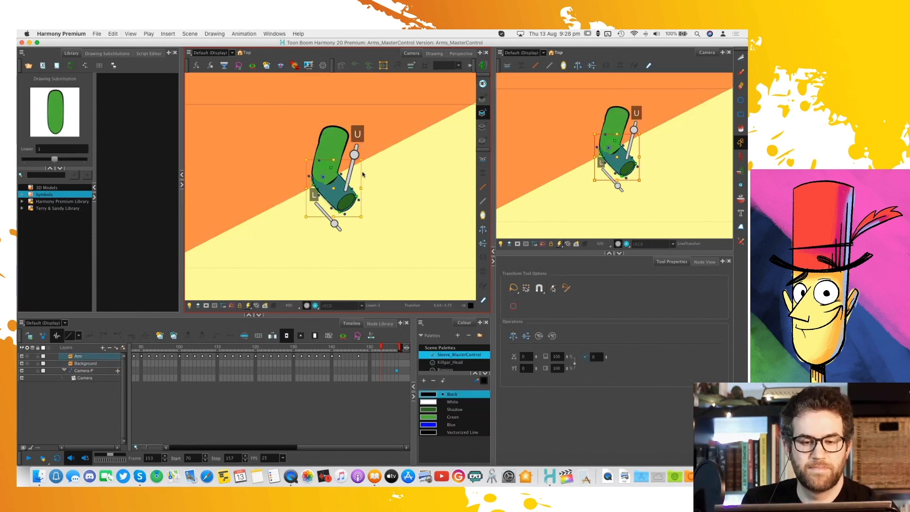
pyautogui.click(342, 134)
pyautogui.click(375, 139)
pyautogui.click(352, 191)
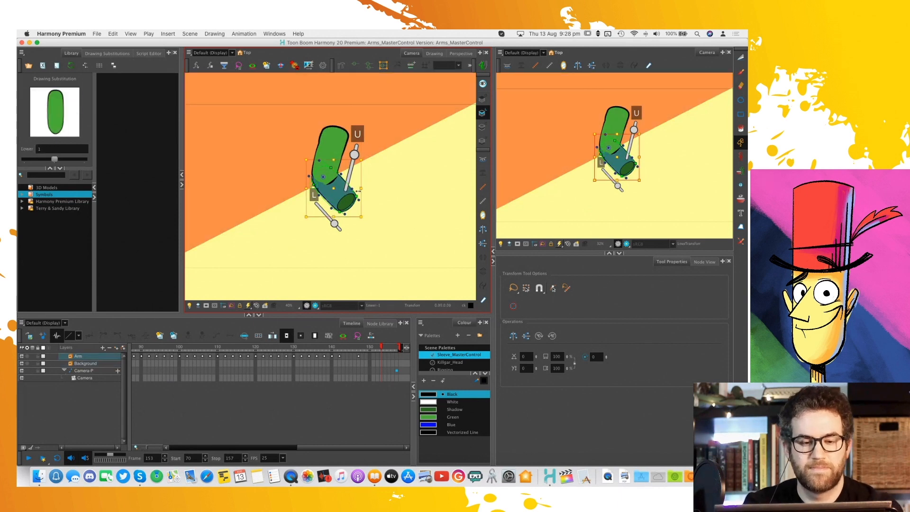
pyautogui.moveTo(359, 191)
pyautogui.mouseDown()
pyautogui.moveTo(342, 206)
pyautogui.moveTo(367, 194)
pyautogui.mouseUp()
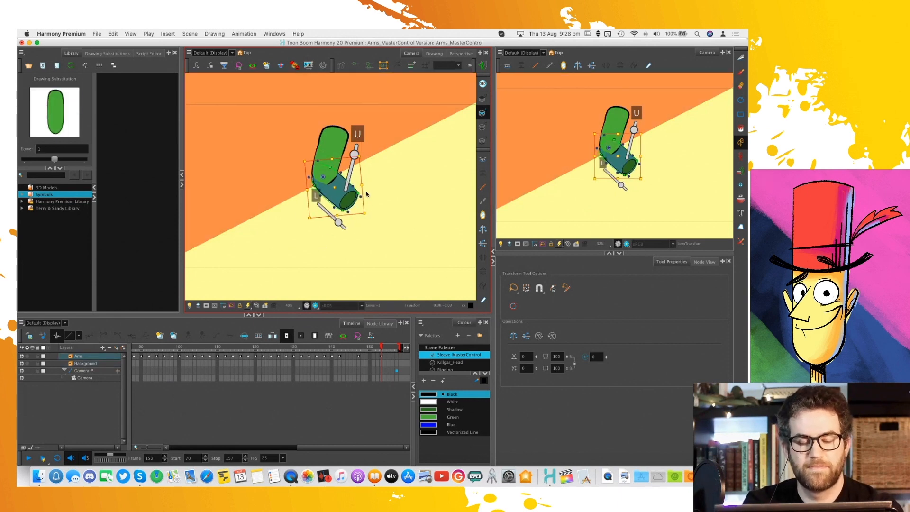
pyautogui.press('super+z')
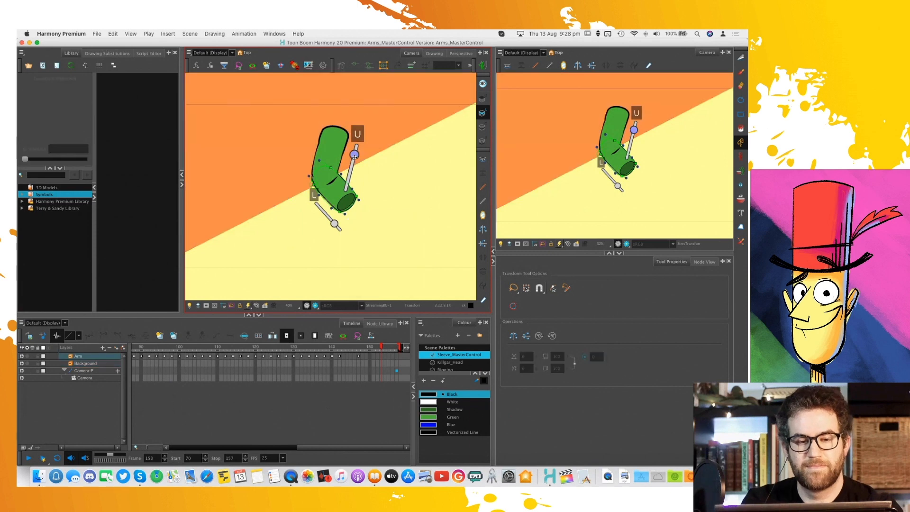
# Pose the arm with its on-screen sliders, setting U to about 14.6 and trying L at 10.0 and 2.5
pyautogui.moveTo(354, 154)
pyautogui.mouseDown()
pyautogui.moveTo(343, 187)
pyautogui.moveTo(349, 147)
pyautogui.moveTo(347, 185)
pyautogui.moveTo(357, 157)
pyautogui.mouseUp()
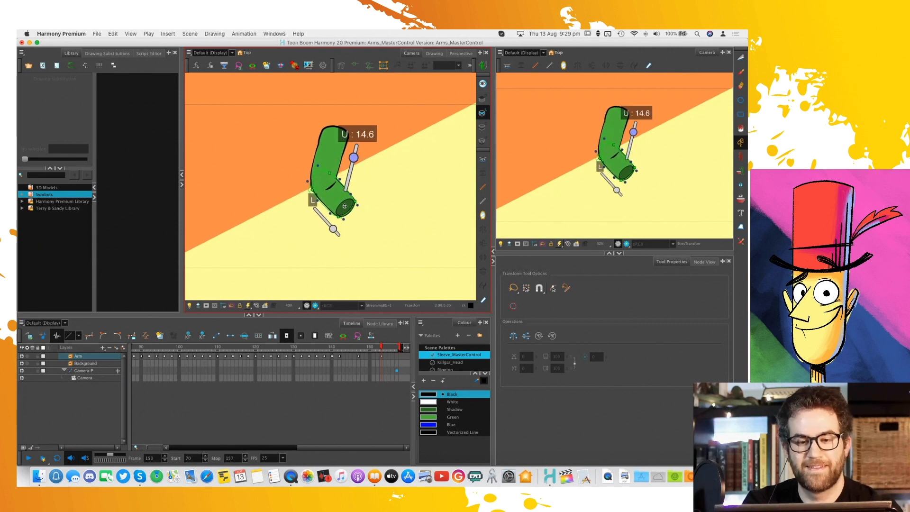
pyautogui.moveTo(333, 229)
pyautogui.mouseDown()
pyautogui.moveTo(317, 222)
pyautogui.moveTo(334, 232)
pyautogui.moveTo(327, 221)
pyautogui.mouseUp()
pyautogui.click(334, 187)
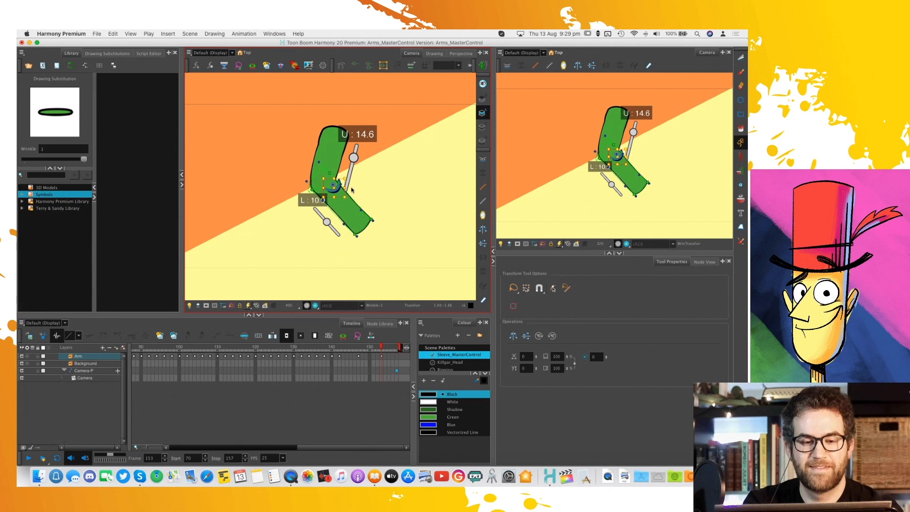
pyautogui.hotkey('shift', 'c')
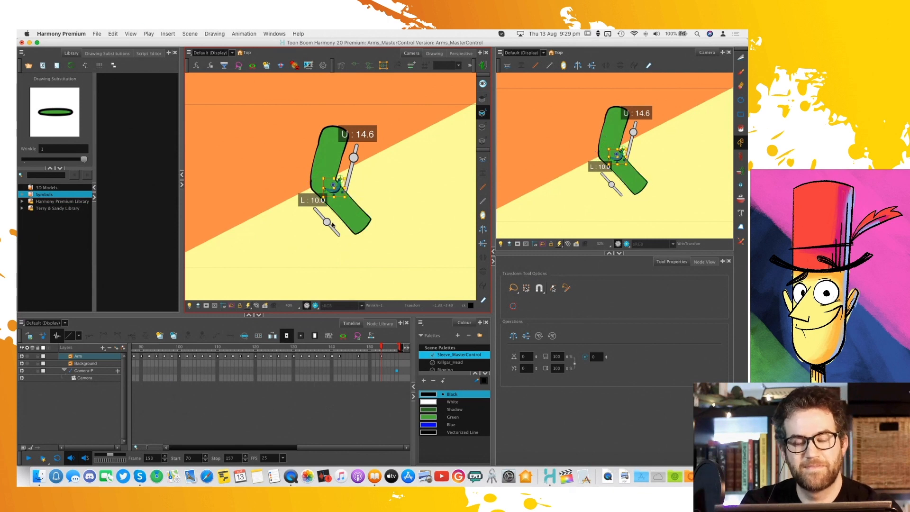
pyautogui.moveTo(330, 222); pyautogui.dragTo(369, 213)
pyautogui.click(333, 152)
# Undo the recent arm slider and pose changes one after another, and redo the last one
pyautogui.press('super+z')
pyautogui.press('super+z')
pyautogui.press('super+z')
pyautogui.press('super+z')
pyautogui.press('super+z')
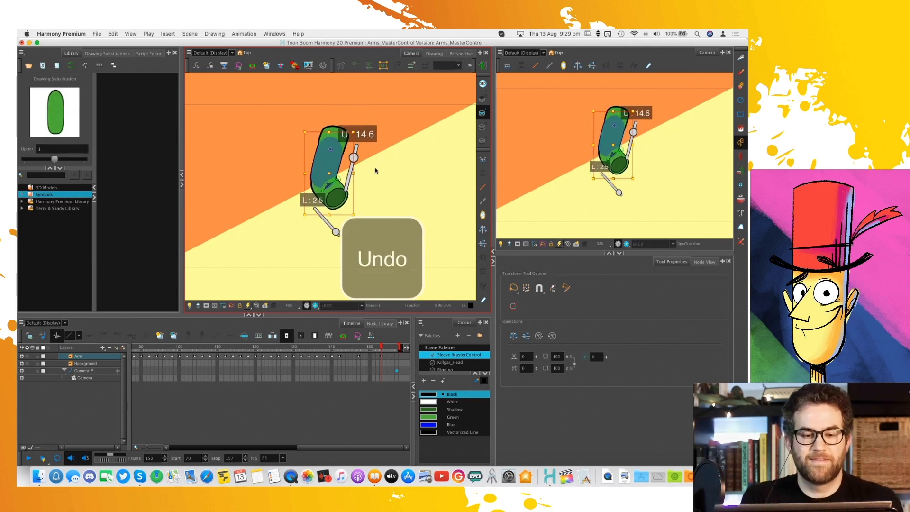
pyautogui.press('super+z')
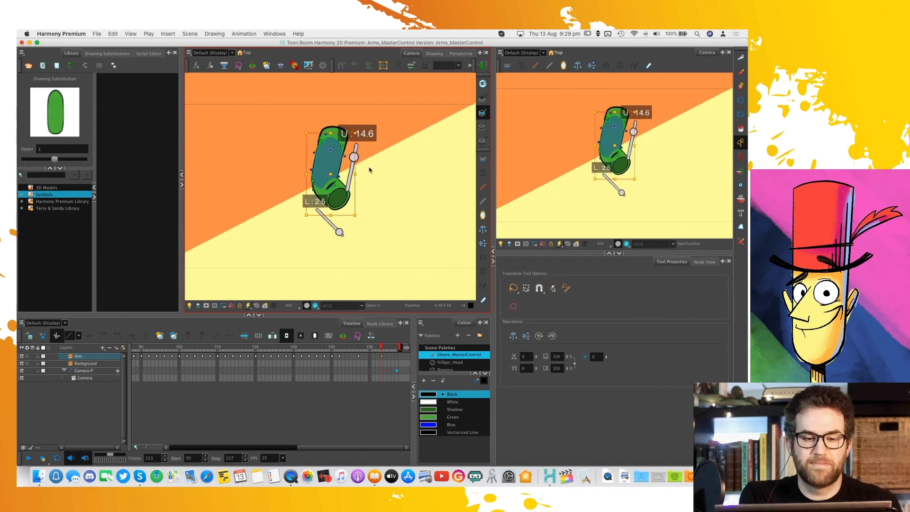
pyautogui.click(332, 176)
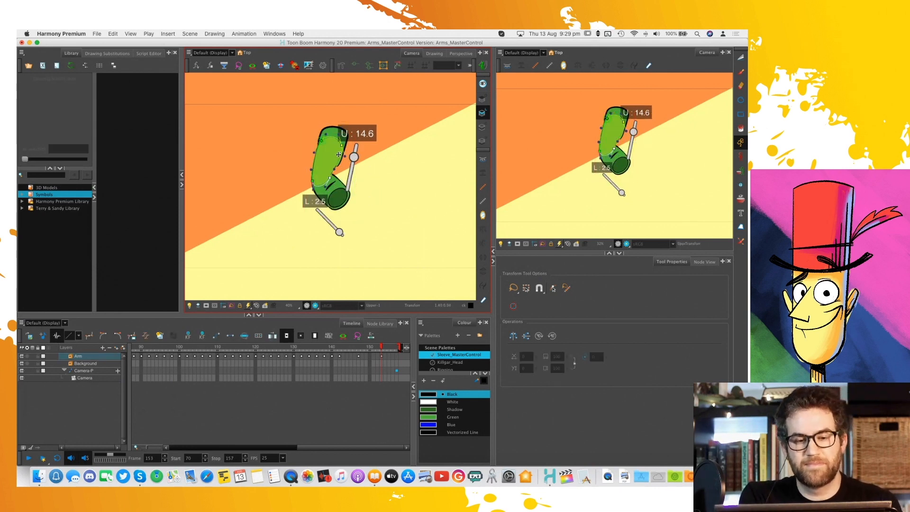
pyautogui.press('super+z')
pyautogui.press('super+z')
pyautogui.press('super+z')
pyautogui.press('super+z')
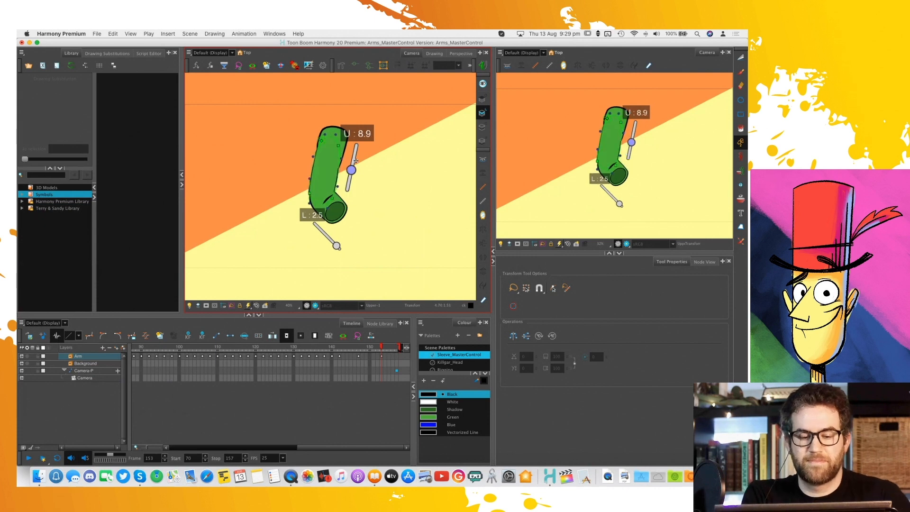
pyautogui.press('super+z')
pyautogui.press('super+z')
pyautogui.press('super+z')
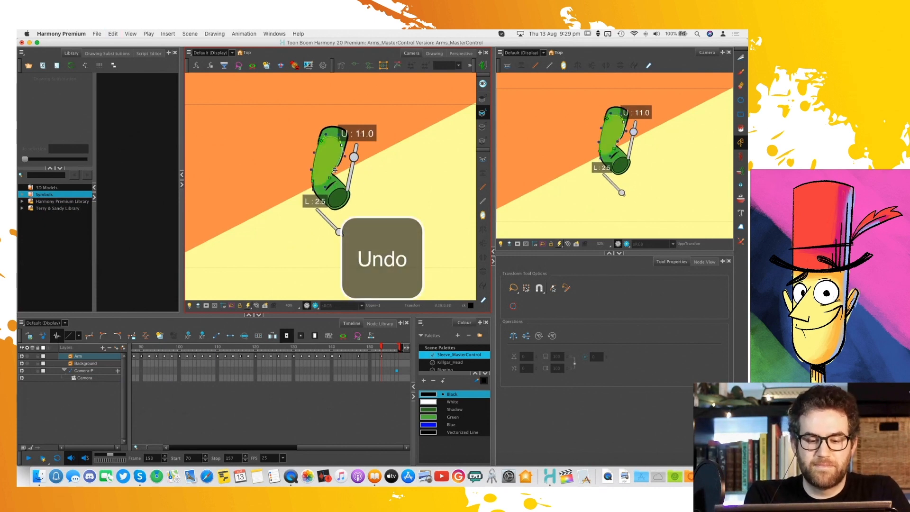
pyautogui.press('super+z')
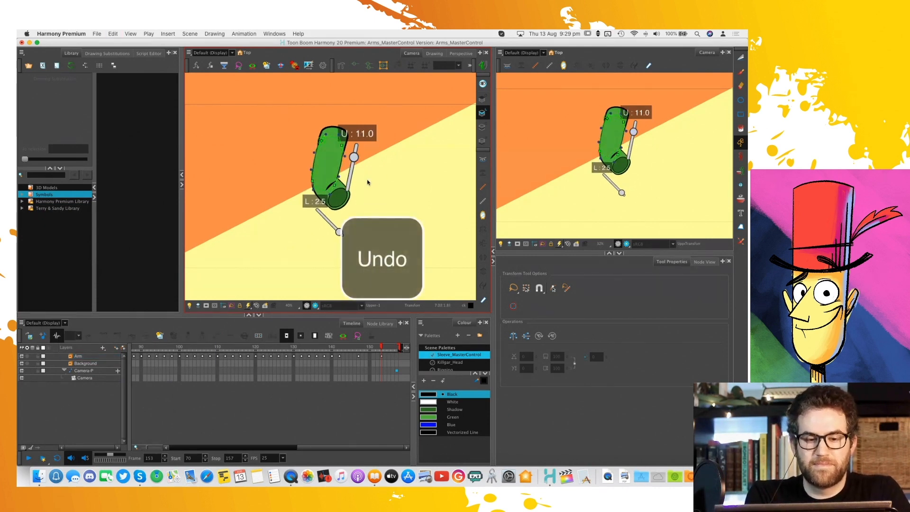
pyautogui.press('super+shift+z')
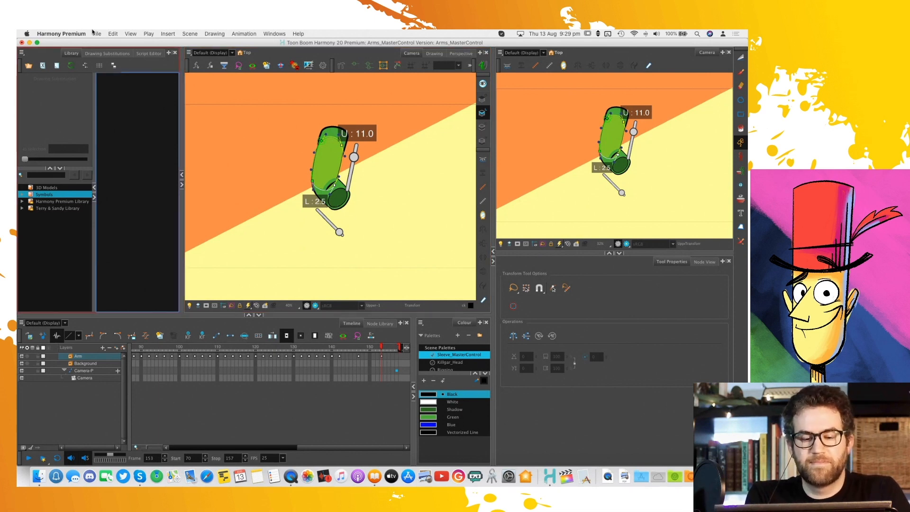
pyautogui.click(95, 33)
pyautogui.moveTo(114, 59)
pyautogui.click(409, 173)
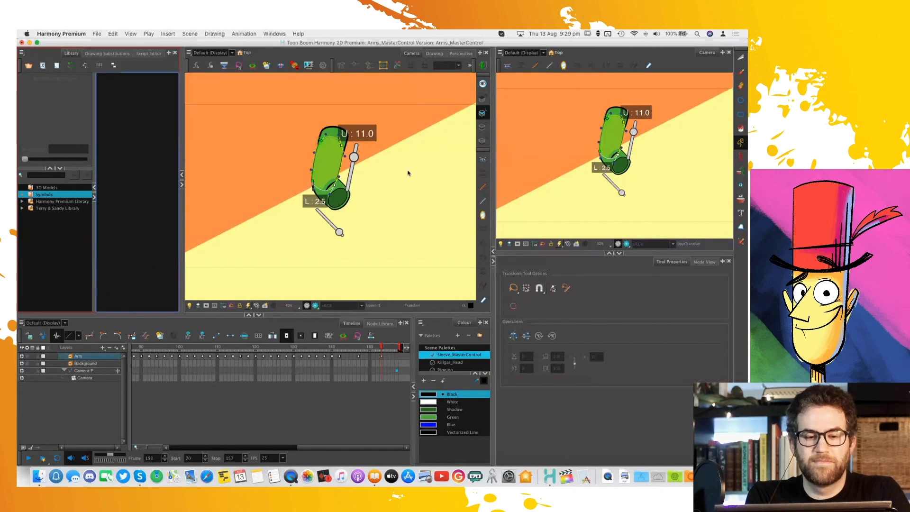
# Switch to Finder, return to the ToonBoom Stream folder, and preview the Advert 2020 SpaceShip .m4v video
pyautogui.hotkey('ctrl', 'Right')
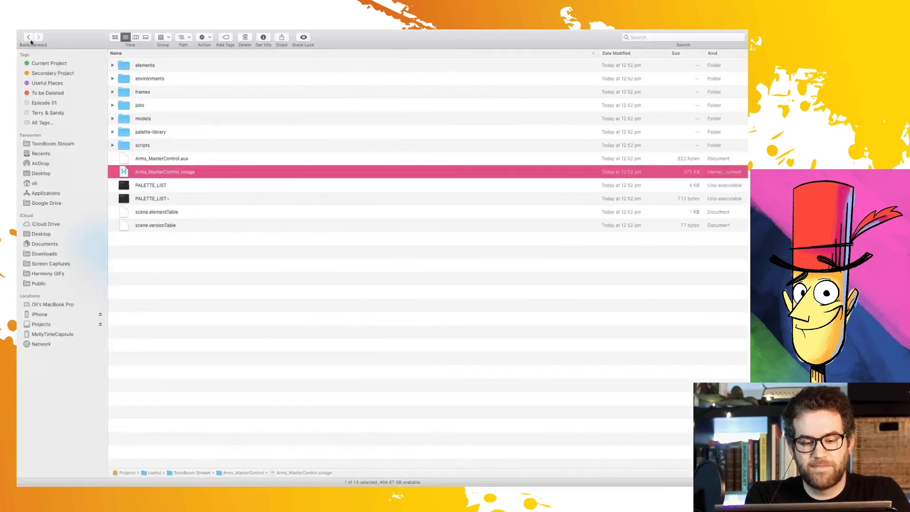
pyautogui.click(30, 39)
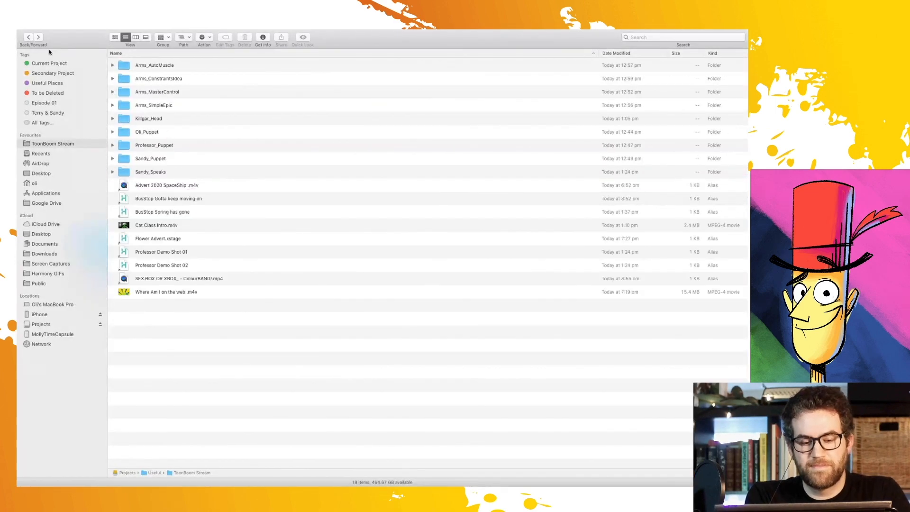
pyautogui.click(192, 226)
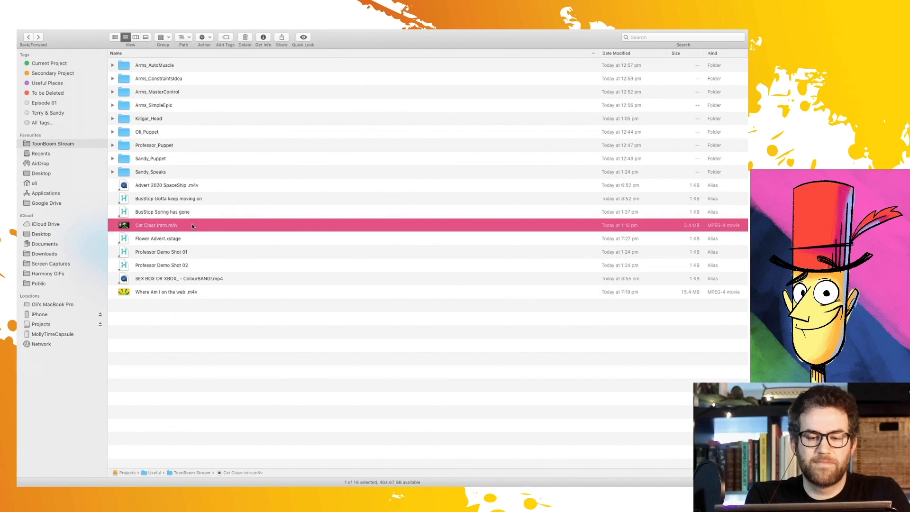
pyautogui.click(176, 186)
pyautogui.press('space')
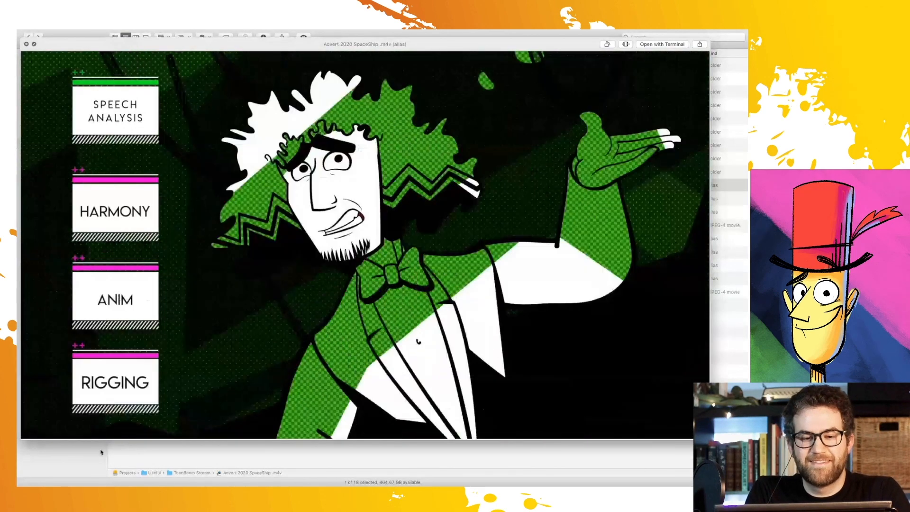
pyautogui.press('space')
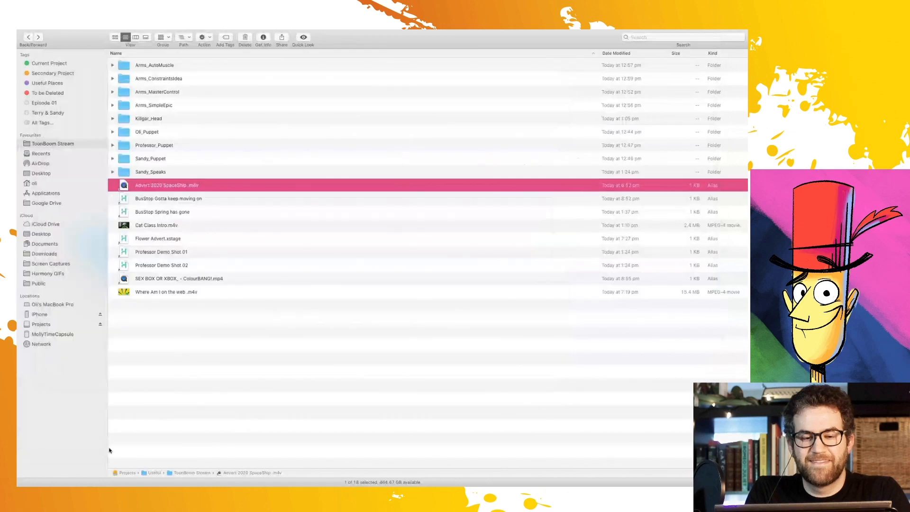
# Open Professor.xstage from the Professor_Puppet folder, discarding the unsaved changes in the arm scene
pyautogui.hotkey('ctrl', 'Left')
pyautogui.hotkey('ctrl', 'Right')
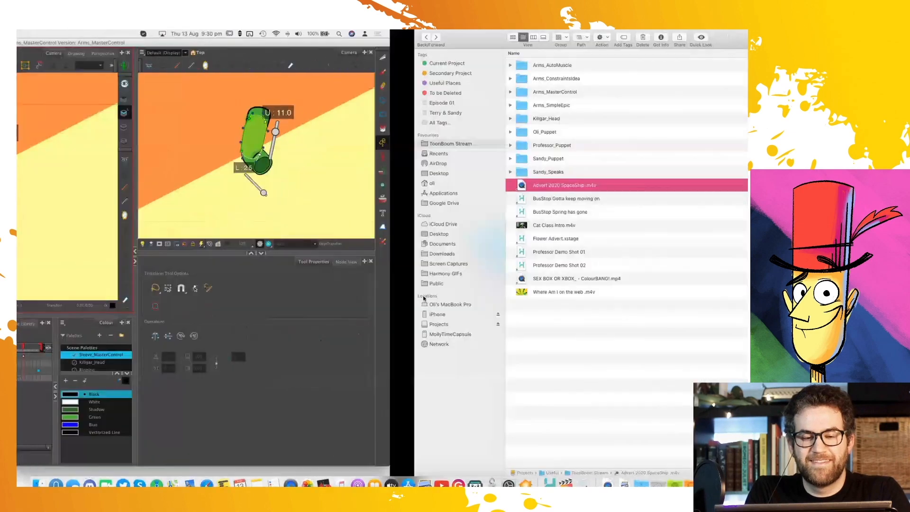
pyautogui.doubleClick(182, 146)
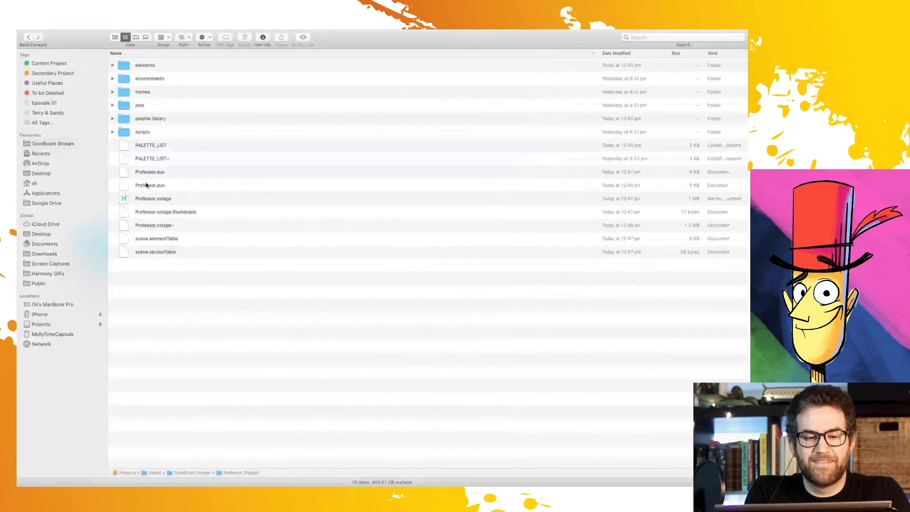
pyautogui.doubleClick(121, 200)
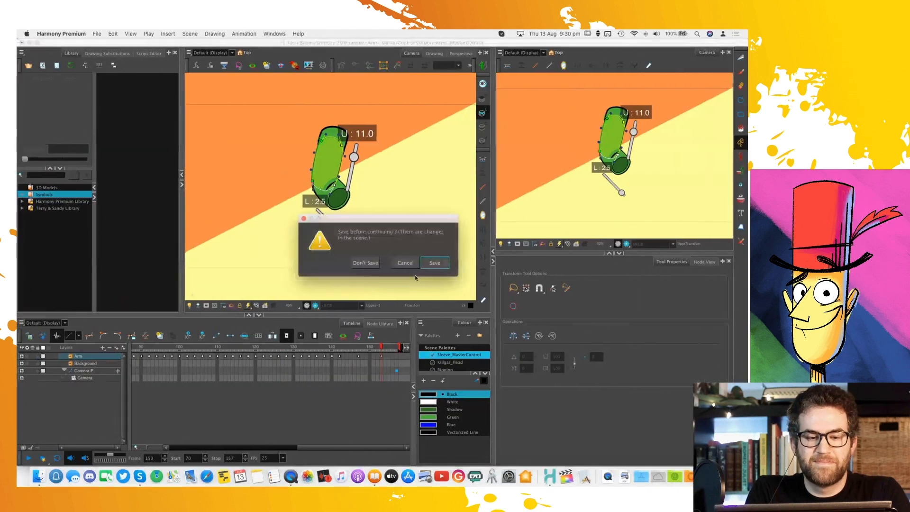
pyautogui.click(373, 260)
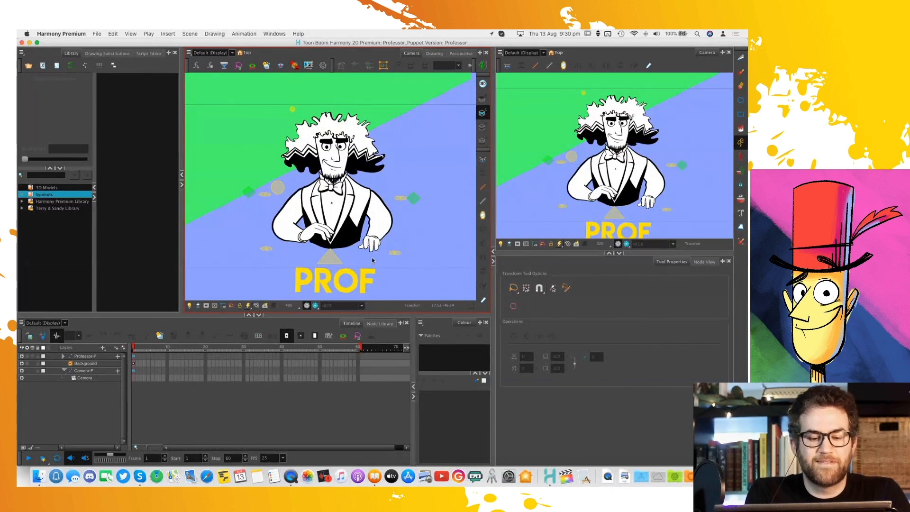
# Show the MCs display in the secondary camera view and frame the BODY and HEAD master controllers
pyautogui.click(544, 52)
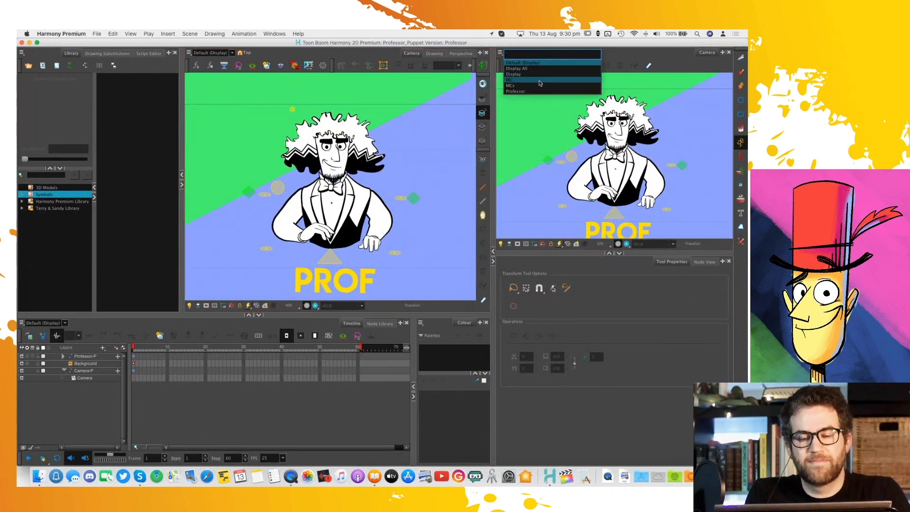
pyautogui.click(534, 86)
pyautogui.scroll(-2, 568, 139)
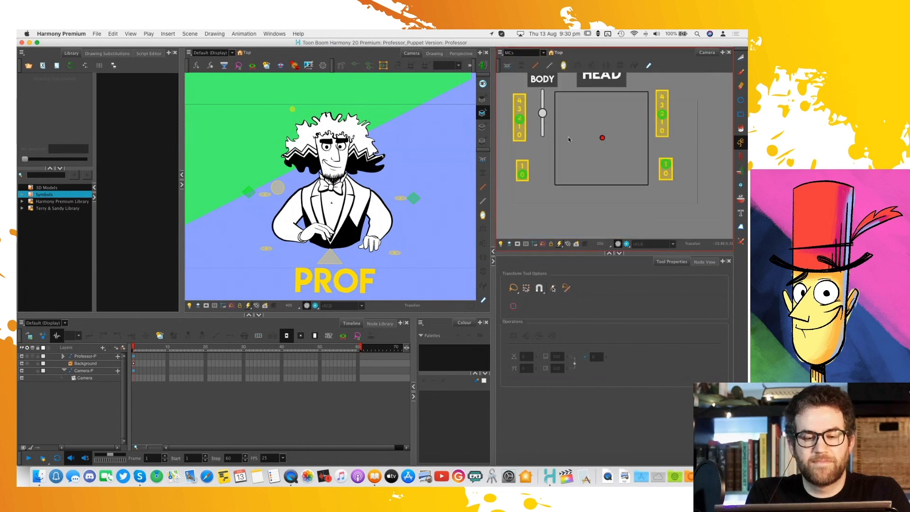
# At frame 30, move the HEAD controller around its square to turn the Professor's head and set the BODY slider to 10.0
pyautogui.scroll(3, 568, 139)
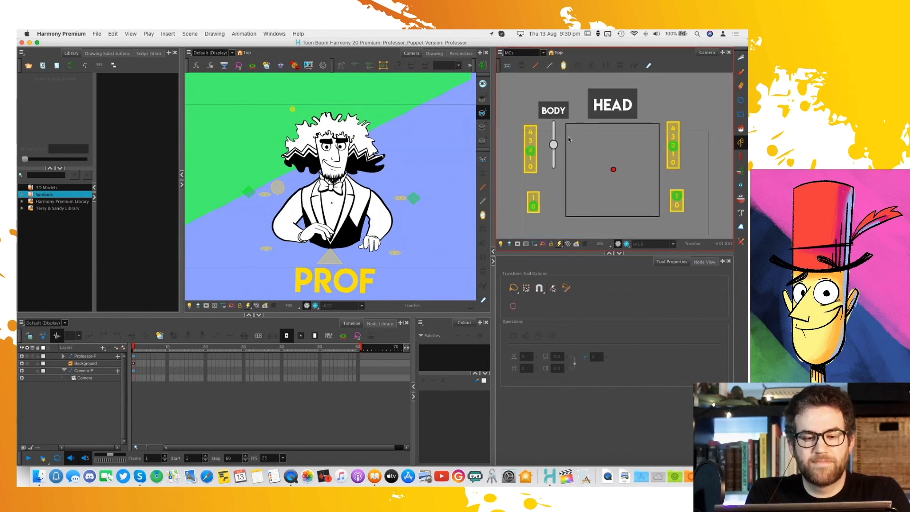
pyautogui.click(242, 349)
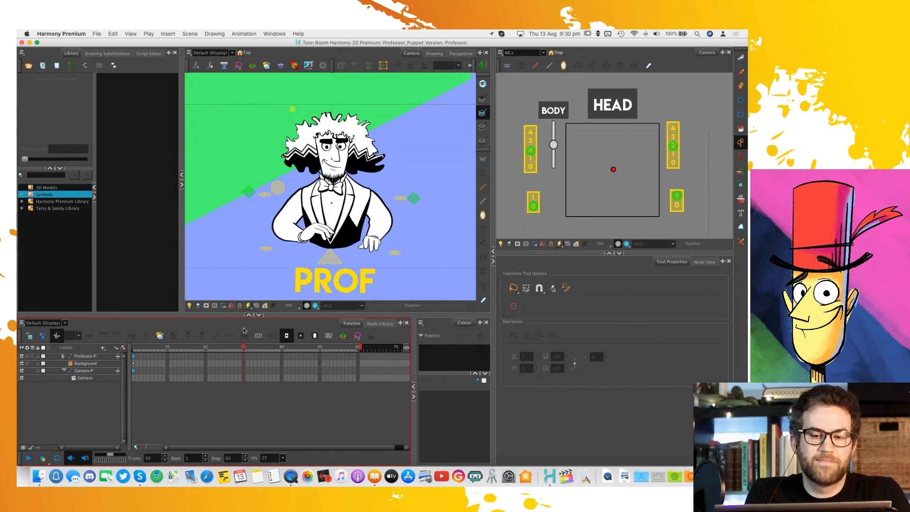
pyautogui.moveTo(613, 169); pyautogui.dragTo(641, 150)
pyautogui.click(404, 138)
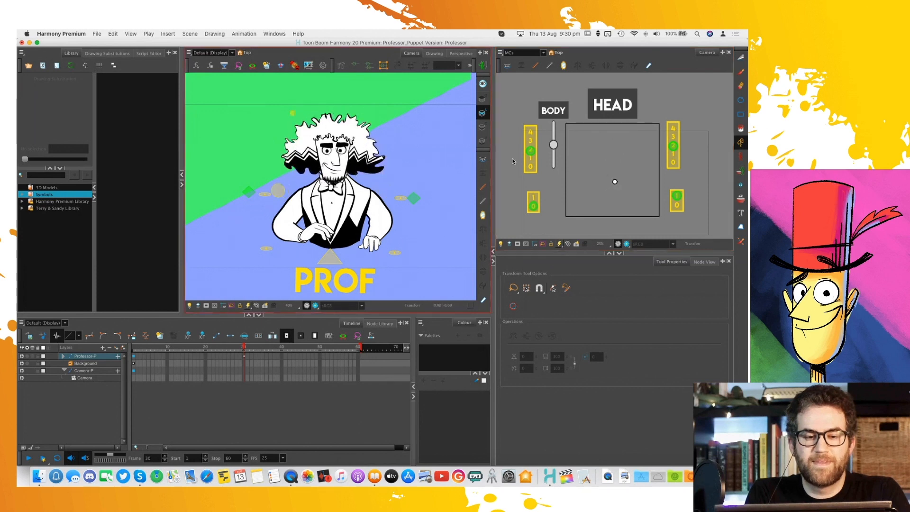
pyautogui.moveTo(614, 182); pyautogui.dragTo(577, 200)
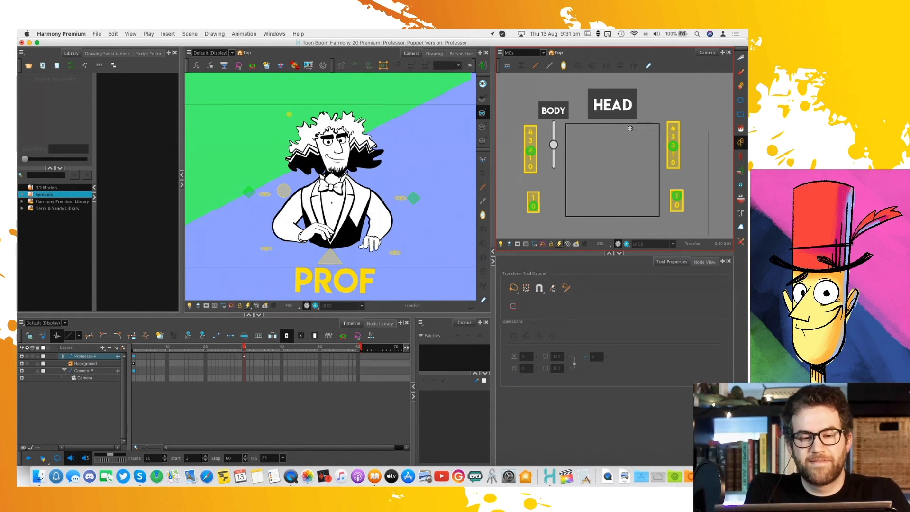
pyautogui.moveTo(629, 128); pyautogui.dragTo(613, 140)
pyautogui.moveTo(575, 169); pyautogui.dragTo(622, 181)
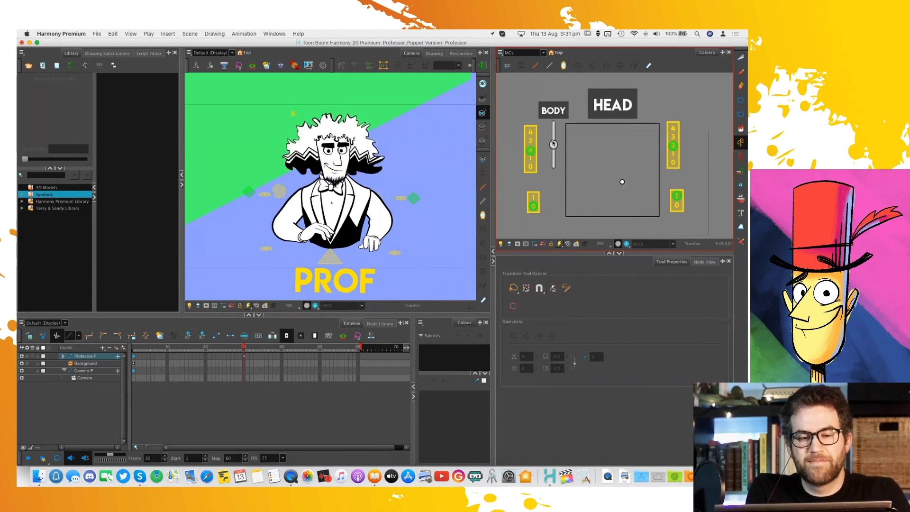
pyautogui.moveTo(553, 144)
pyautogui.mouseDown()
pyautogui.moveTo(554, 156)
pyautogui.moveTo(553, 124)
pyautogui.moveTo(557, 171)
pyautogui.mouseUp()
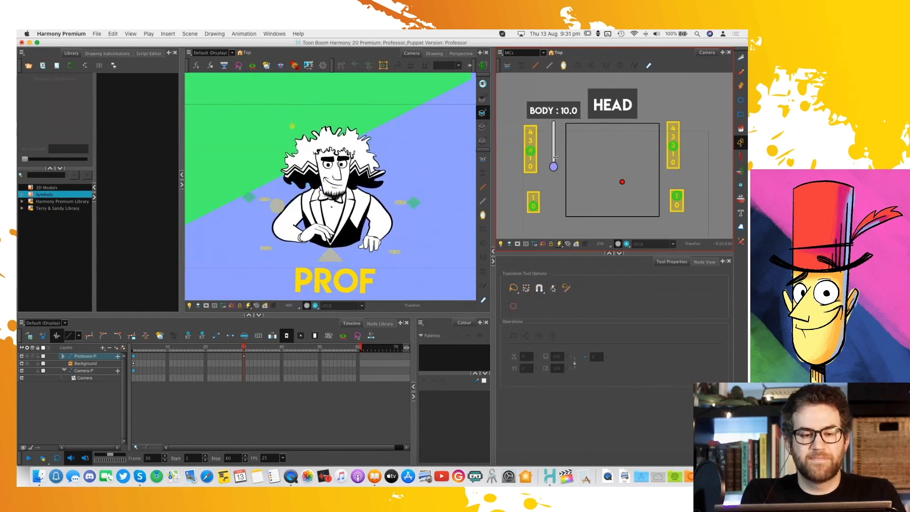
# Show the rig controls for the arm with the resting hand, try moving its forearm, and undo that pose
pyautogui.click(381, 229)
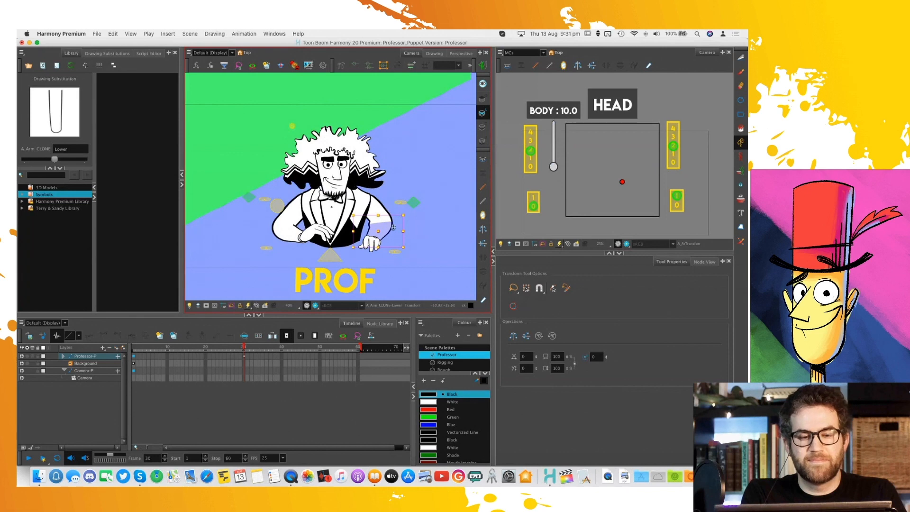
pyautogui.hotkey('shift', 'F11')
pyautogui.scroll(2, 417, 199)
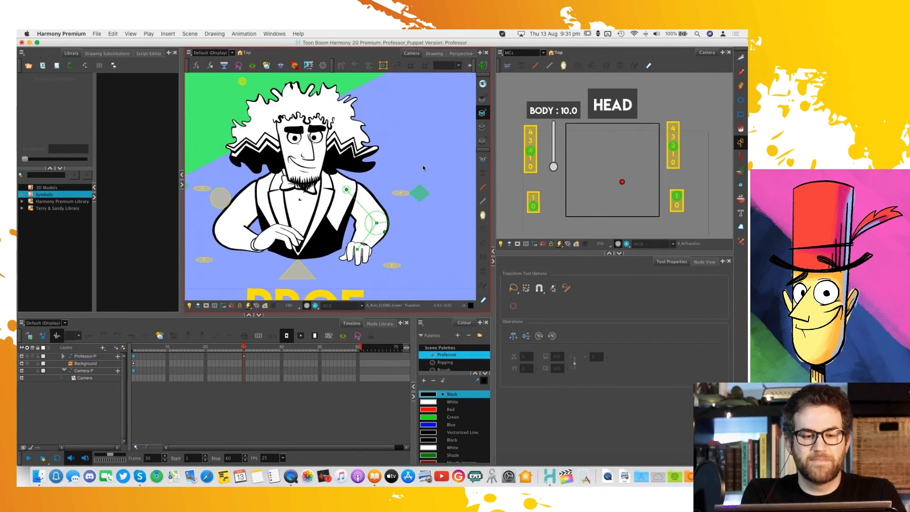
pyautogui.moveTo(375, 244); pyautogui.dragTo(352, 260)
pyautogui.press('super+z')
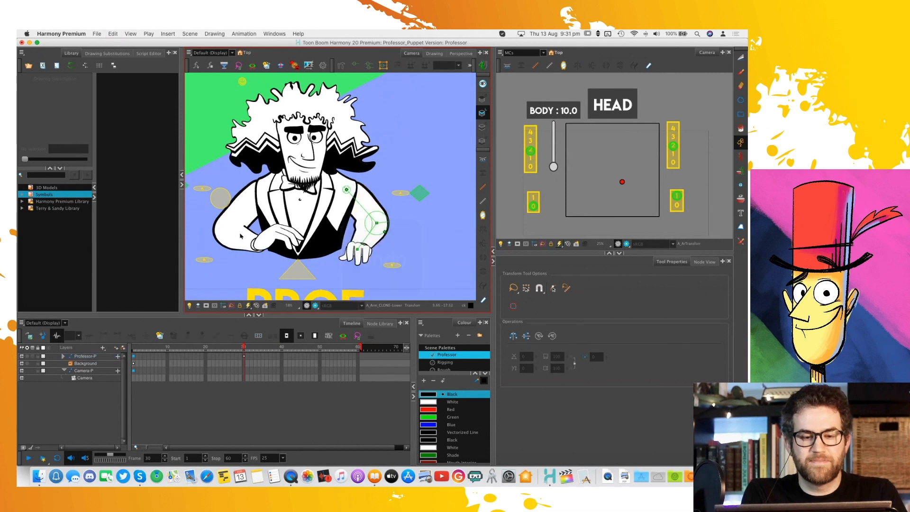
# Select the bent arm in front of the waistcoat, swing it out and raise its forearm, and undo these pose changes one by one
pyautogui.click(248, 237)
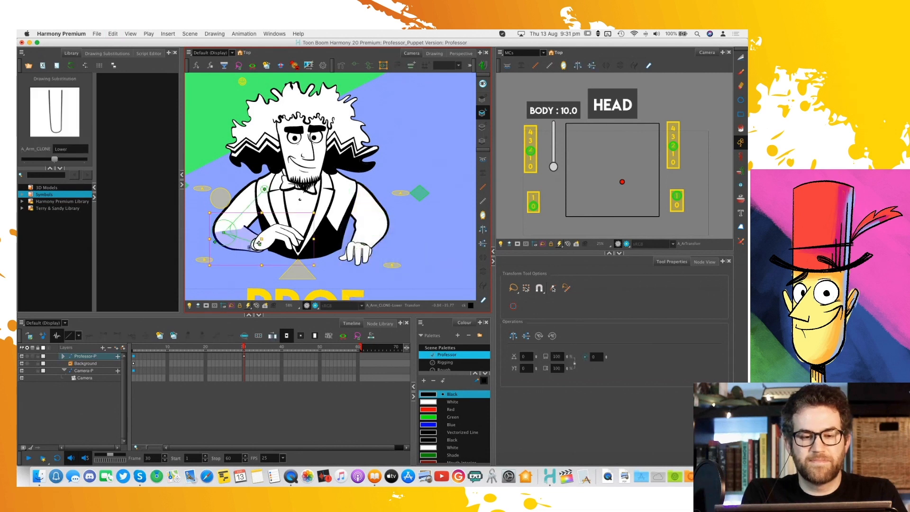
pyautogui.moveTo(251, 244); pyautogui.dragTo(201, 181)
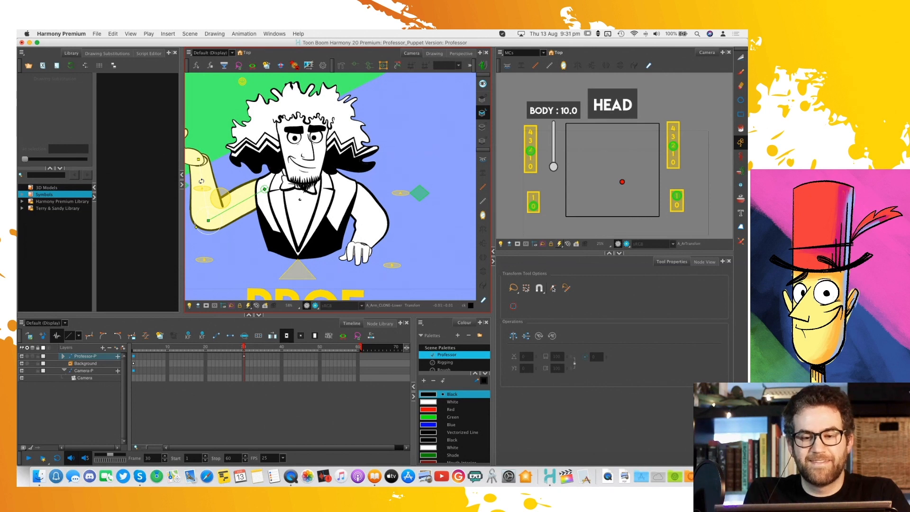
pyautogui.press('super+z')
pyautogui.press('super+z')
pyautogui.press('super+z')
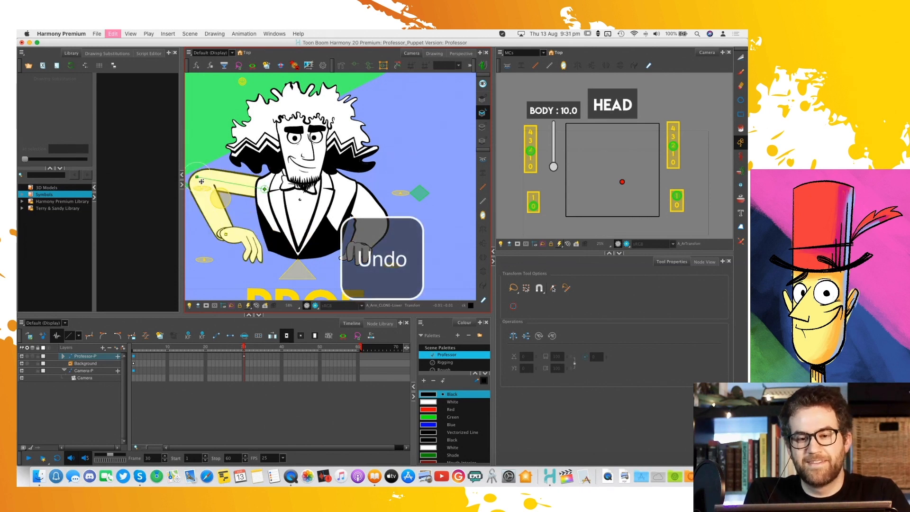
pyautogui.press('super+z')
pyautogui.press('super+z')
pyautogui.press('super+z')
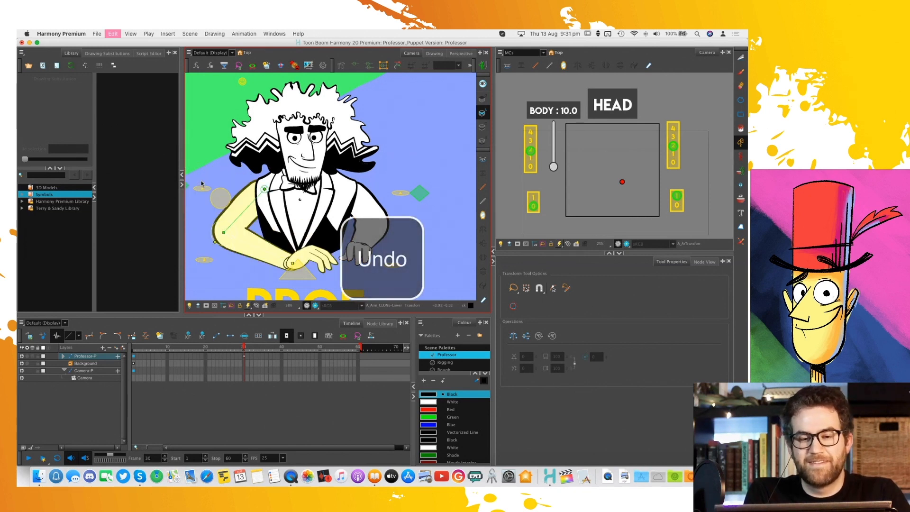
pyautogui.press('super+z')
pyautogui.press('super+z')
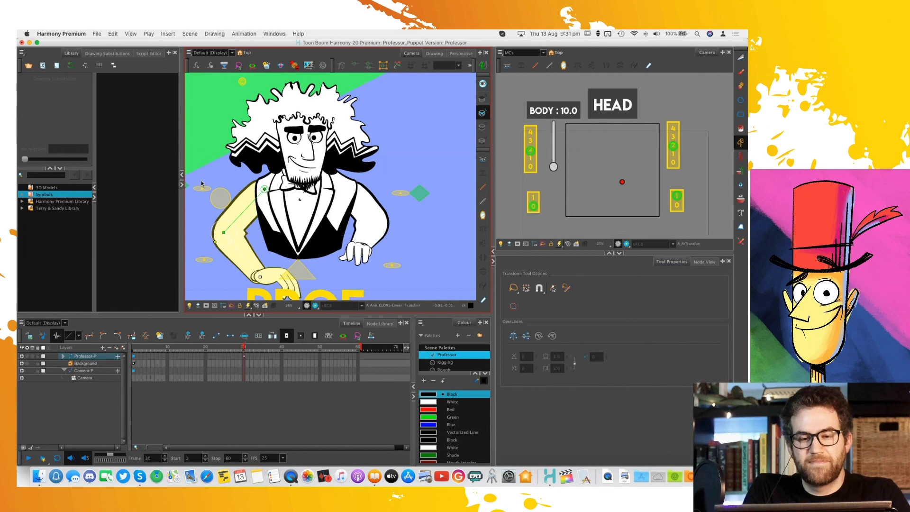
pyautogui.press('super+z')
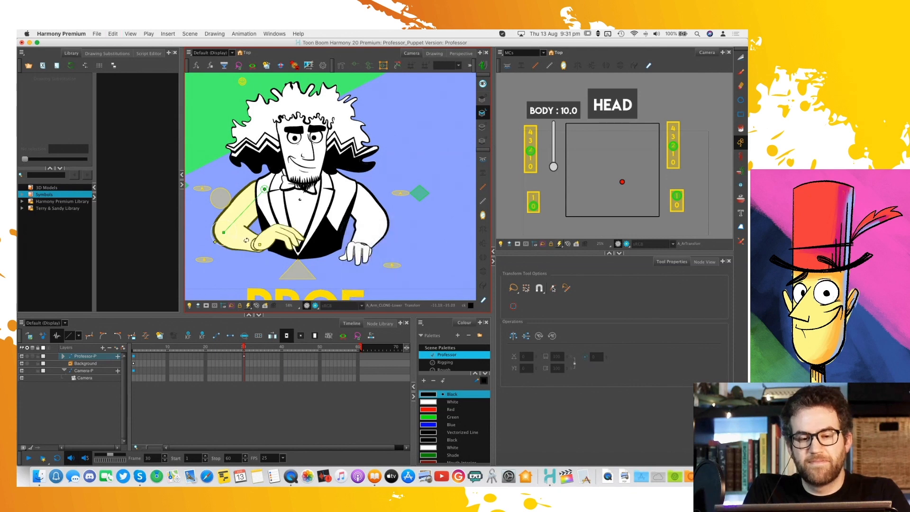
# Try several small forearm adjustments on the bent arm by its elbow and wrist area, undoing one attempt in between
pyautogui.moveTo(246, 241); pyautogui.dragTo(244, 203)
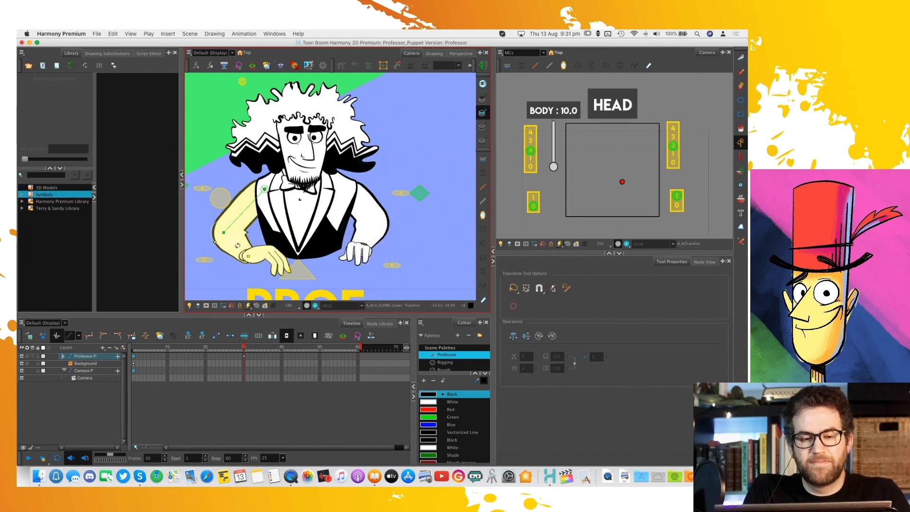
pyautogui.moveTo(235, 249); pyautogui.dragTo(248, 209)
pyautogui.press('super+z')
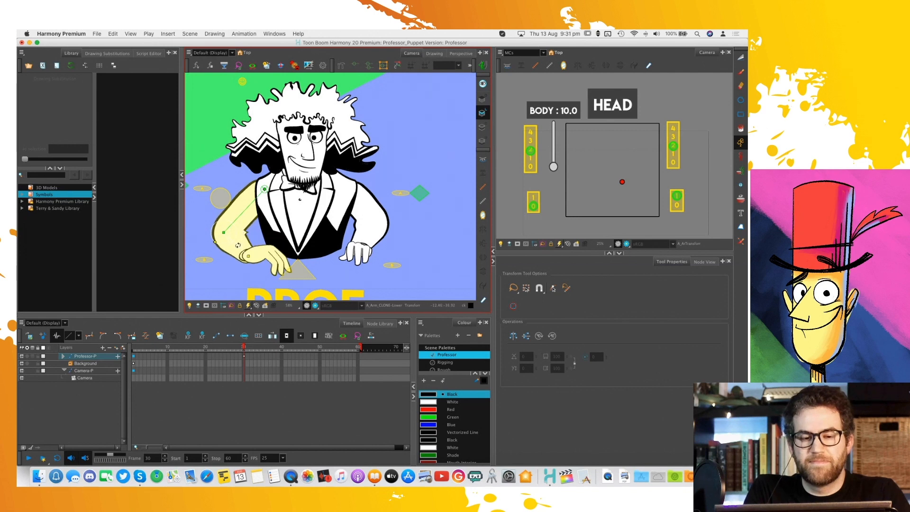
pyautogui.moveTo(238, 245); pyautogui.dragTo(252, 213)
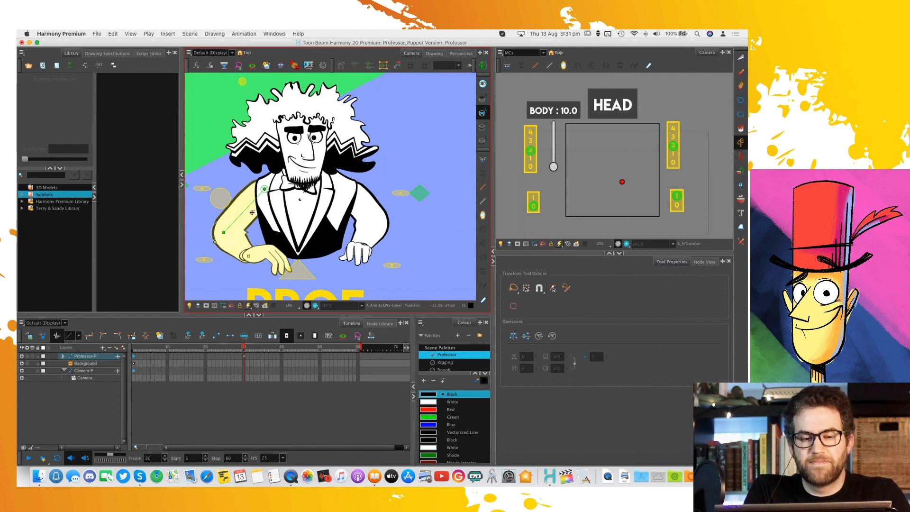
pyautogui.moveTo(236, 245)
pyautogui.mouseDown()
pyautogui.moveTo(235, 258)
pyautogui.moveTo(245, 244)
pyautogui.mouseUp()
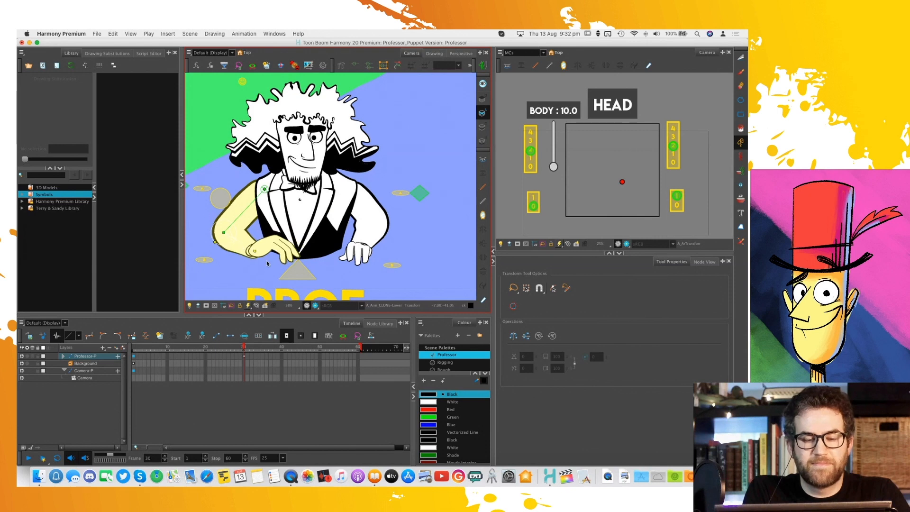
# Select the bent arm's hand, undo the last change, and move the hand closer to the elbow
pyautogui.click(283, 246)
pyautogui.press('super+z')
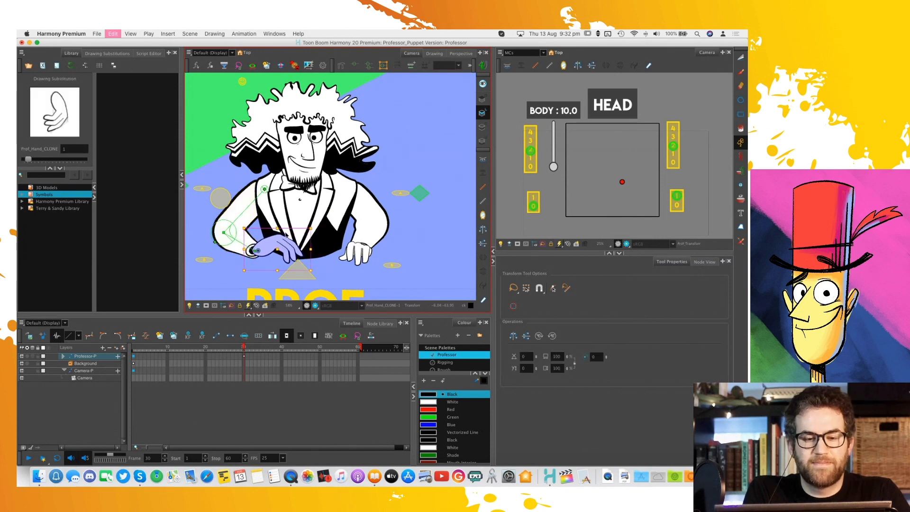
pyautogui.moveTo(271, 245); pyautogui.dragTo(244, 251)
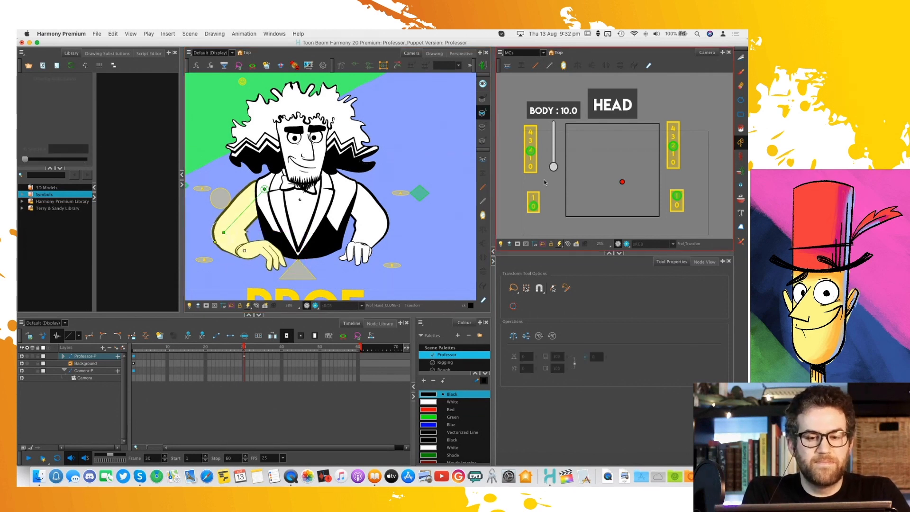
# Set the five-position selector beside the BODY slider to 4 and shift the bent arm's hand further toward the elbow
pyautogui.click(534, 150)
pyautogui.moveTo(533, 150); pyautogui.dragTo(534, 134)
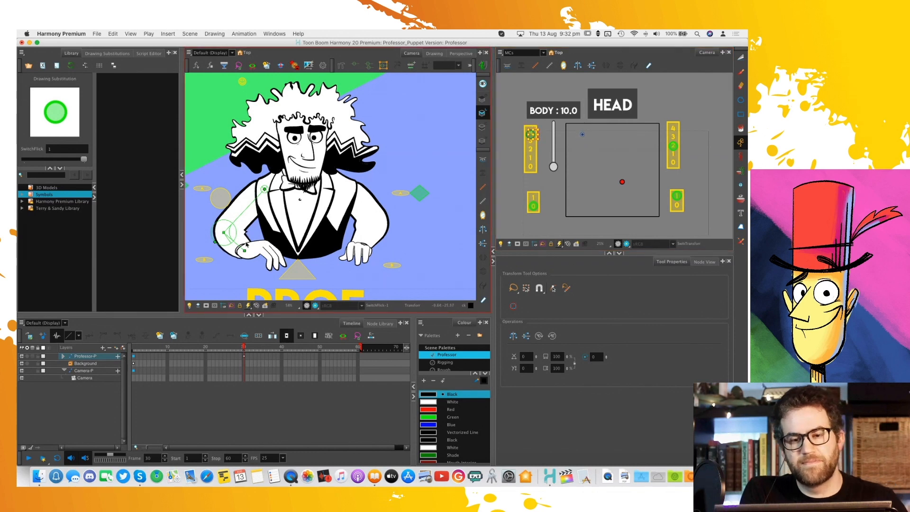
pyautogui.click(235, 243)
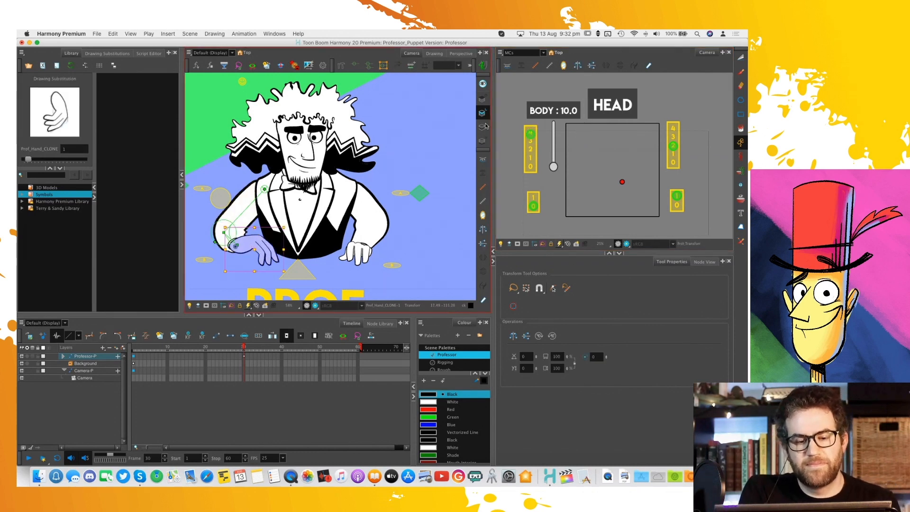
pyautogui.click(531, 143)
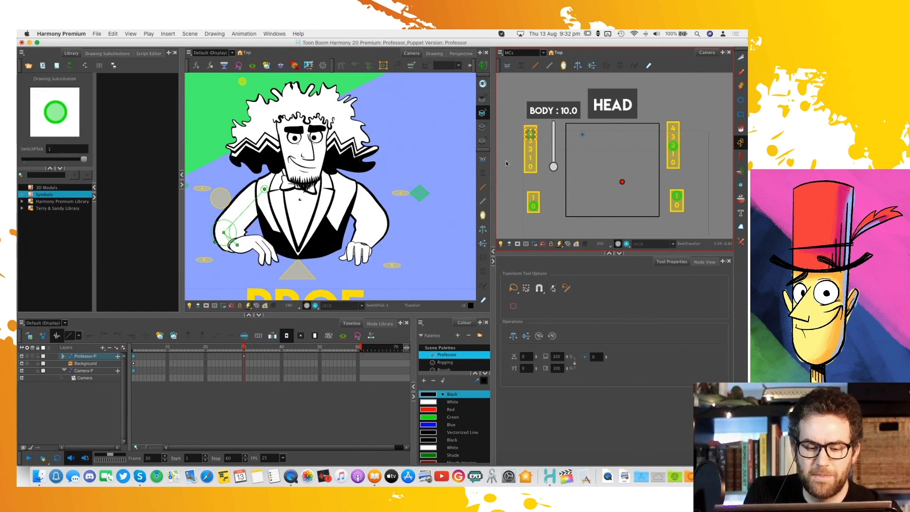
# Undo the recent selector and hand position changes one after another
pyautogui.press('super+z')
pyautogui.press('super+z')
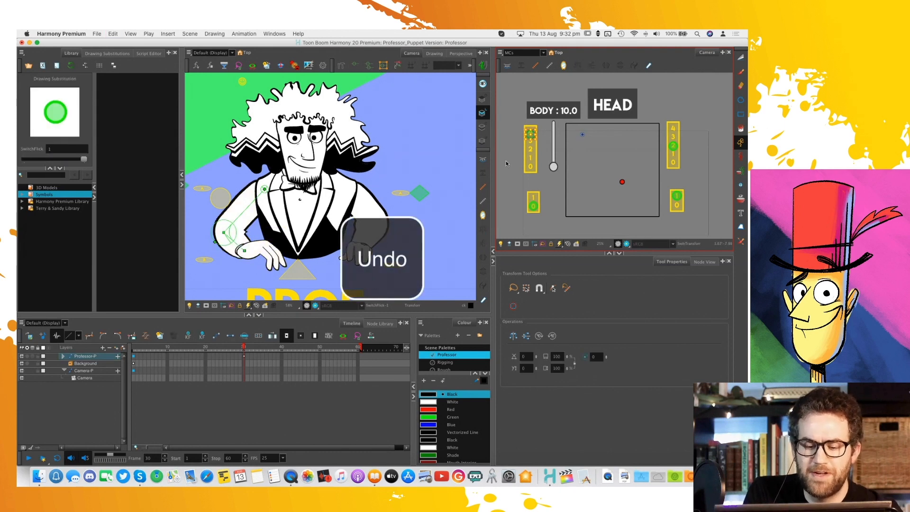
pyautogui.press('super+z')
pyautogui.press('super+z')
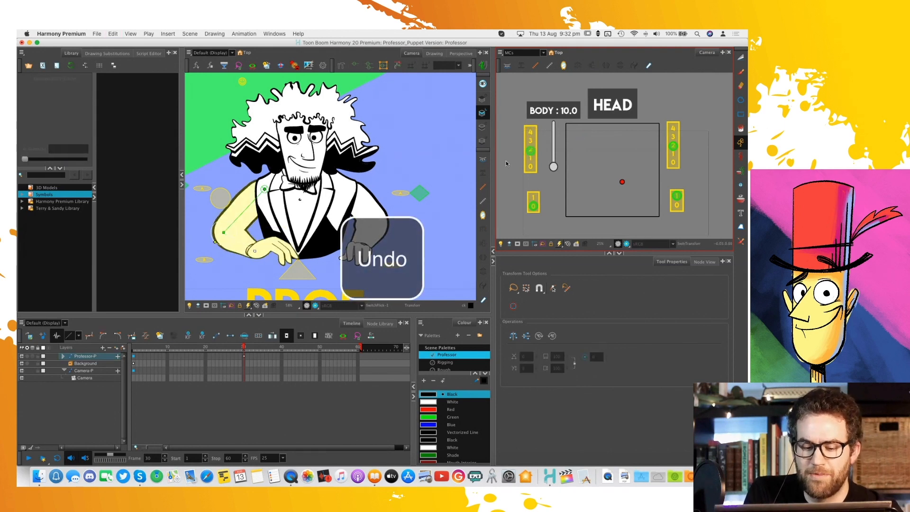
pyautogui.press('super+z')
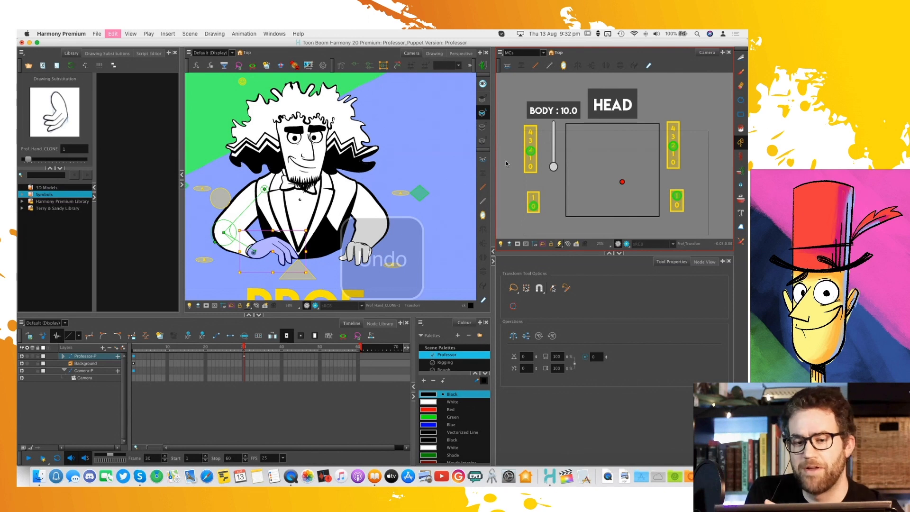
pyautogui.press('super+z')
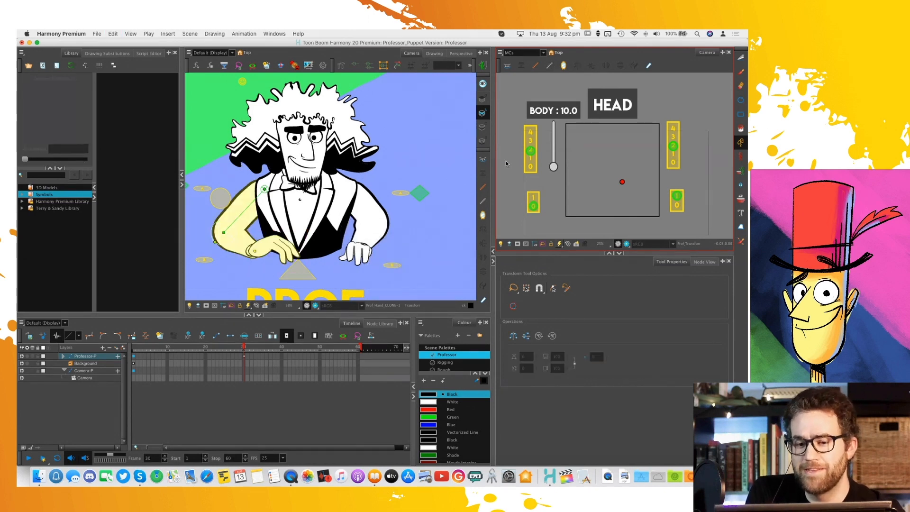
# Delete the Professor-P keyframe at frame 30 to clear the test pose, reframe the whole character, and deselect it
pyautogui.click(84, 355)
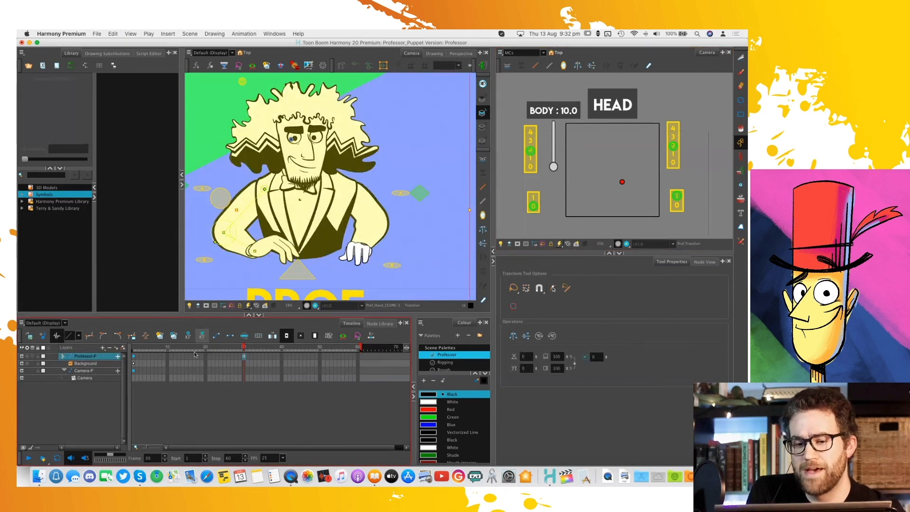
pyautogui.press('F7')
pyautogui.scroll(-2, 390, 222)
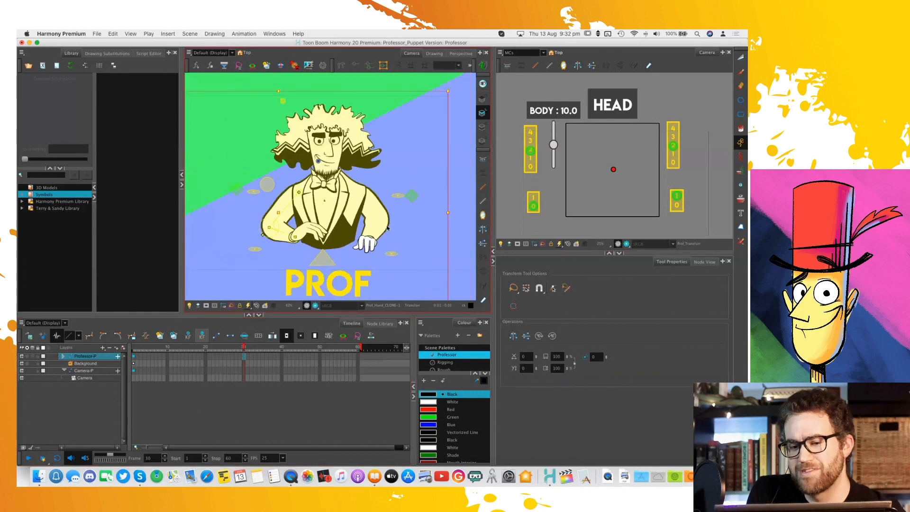
pyautogui.hscroll(-1, 388, 228)
pyautogui.click(273, 416)
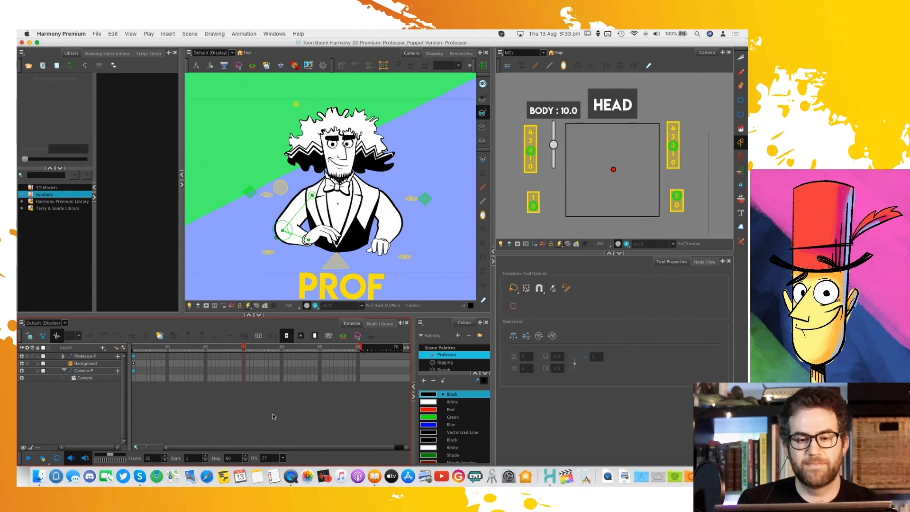
# At frame 30, try moving the whole puppet sideways by its PROF label, and undo the move
pyautogui.click(241, 348)
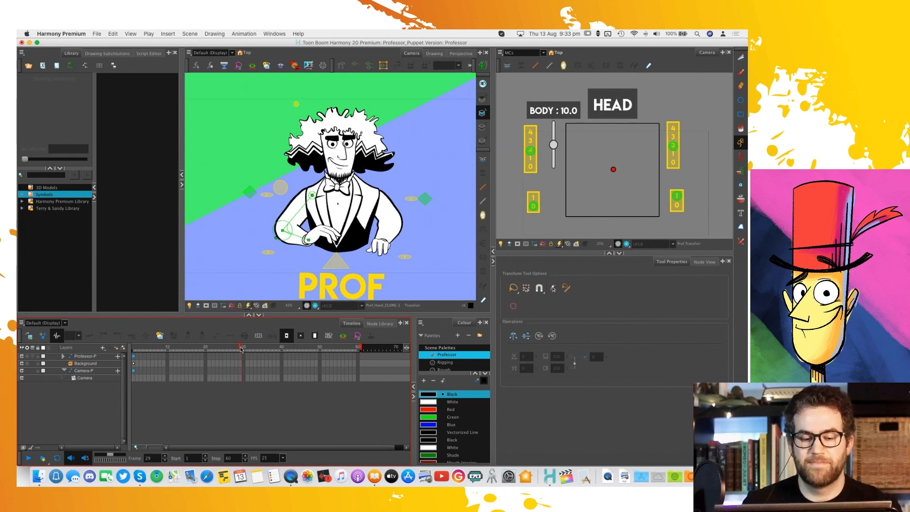
pyautogui.click(243, 347)
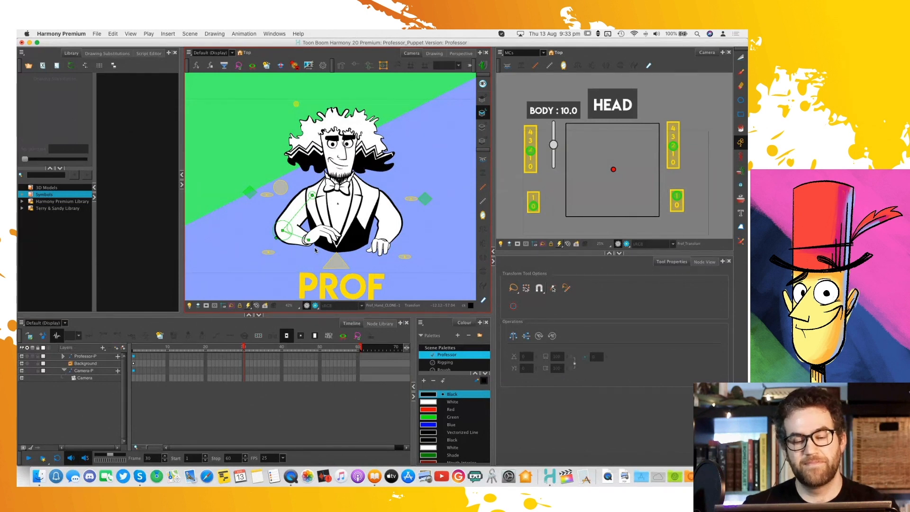
pyautogui.click(344, 291)
pyautogui.moveTo(343, 291); pyautogui.dragTo(277, 279)
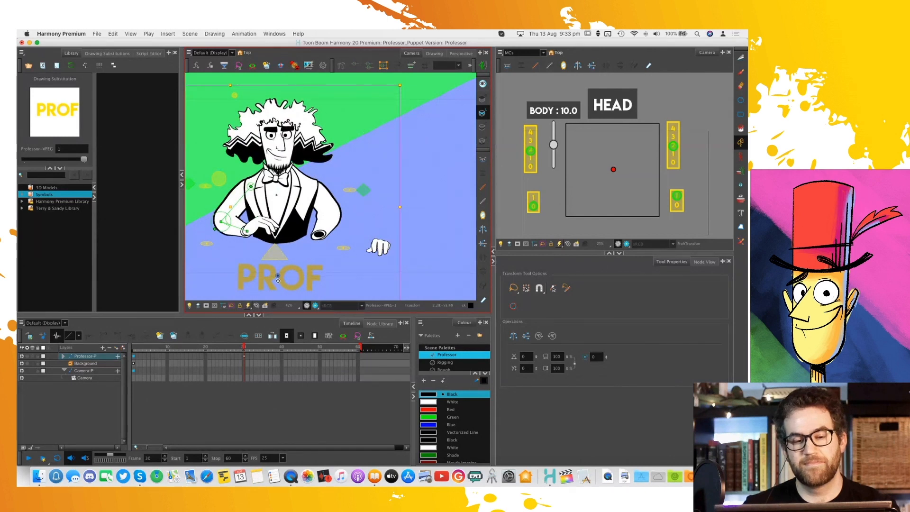
pyautogui.press('super+z')
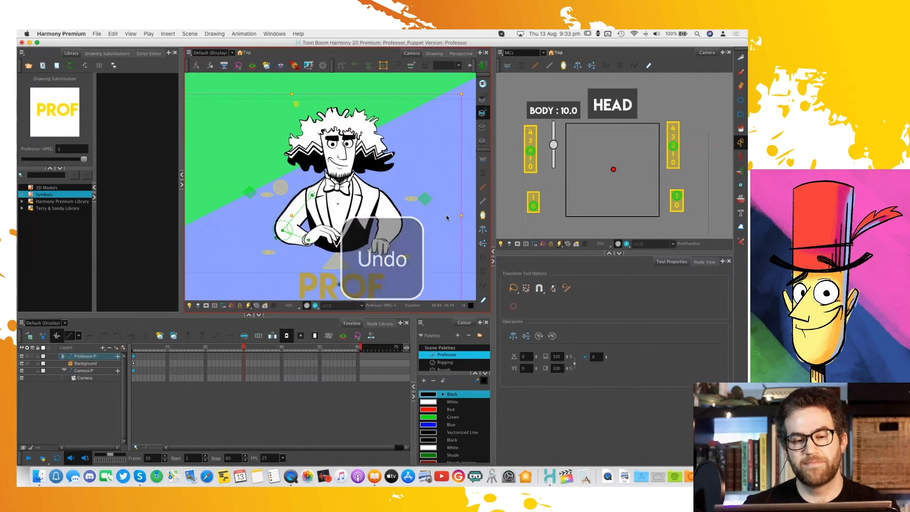
# Set the two-position selector on the side of the HEAD pad away from BODY to 0, and undo a trial move of the PROF label
pyautogui.click(678, 202)
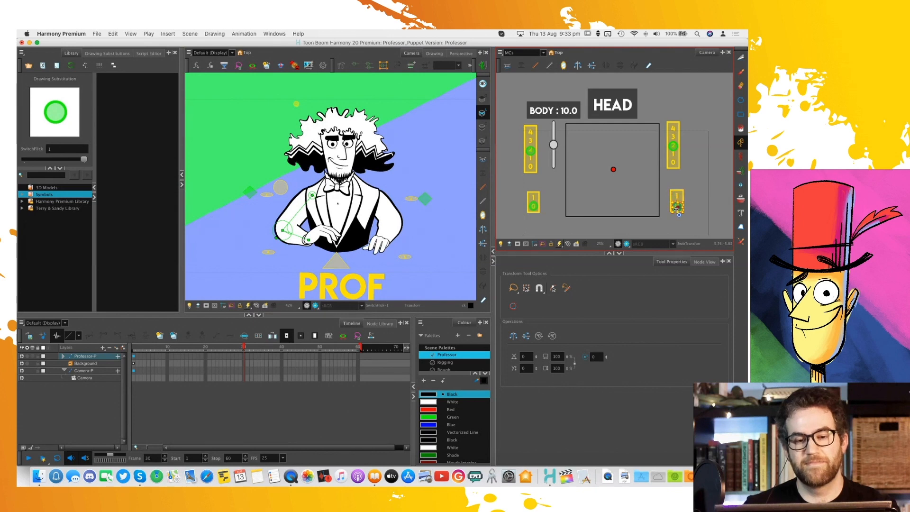
pyautogui.click(372, 288)
pyautogui.moveTo(372, 289); pyautogui.dragTo(323, 272)
pyautogui.press('super+z')
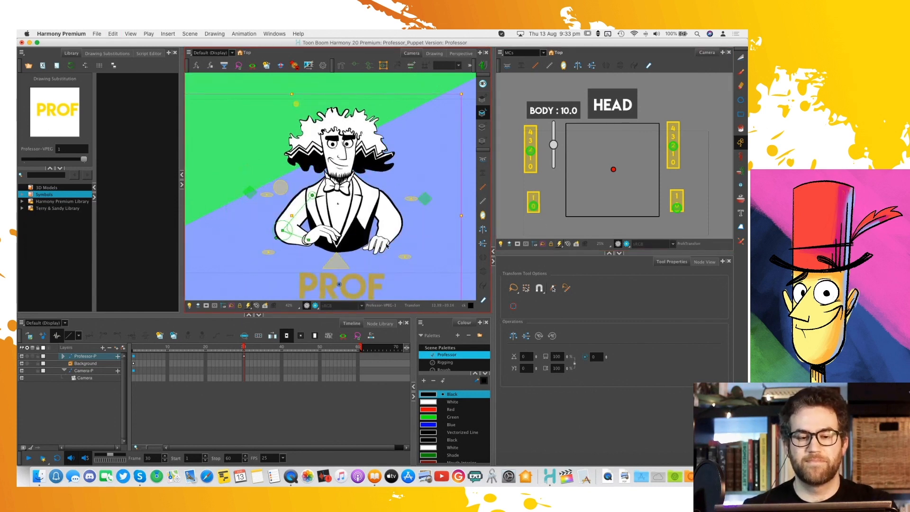
pyautogui.click(384, 245)
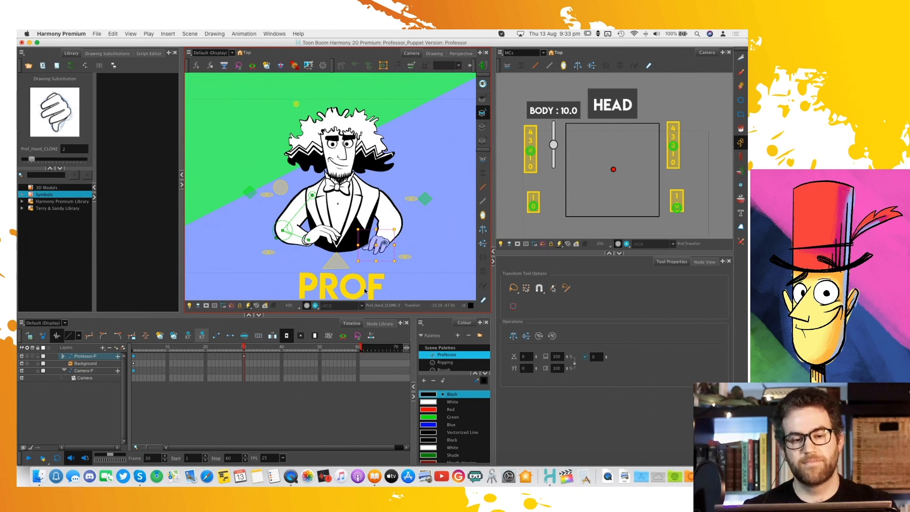
pyautogui.moveTo(364, 291)
pyautogui.mouseDown()
pyautogui.moveTo(262, 262)
pyautogui.moveTo(360, 275)
pyautogui.moveTo(356, 293)
pyautogui.mouseUp()
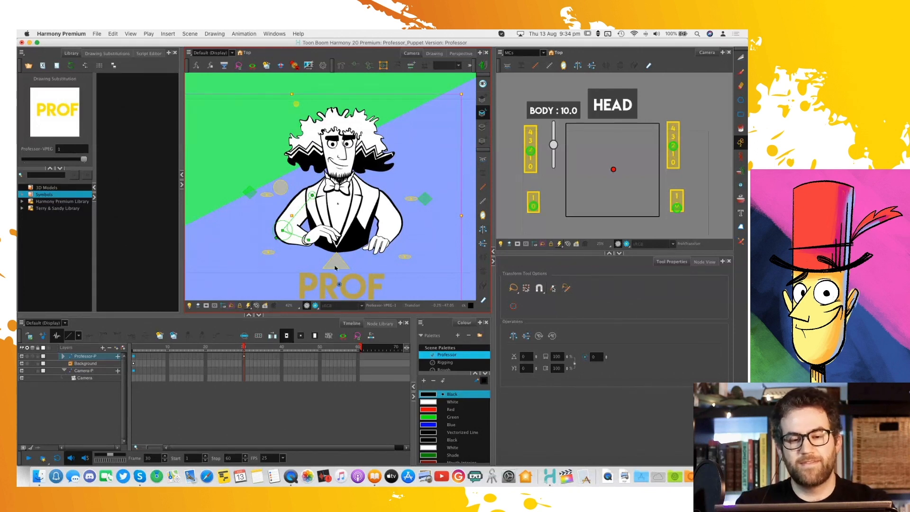
# Switch to Finder, return to the ToonBoom Stream folder, and open the video SEX BOX OR XBOX_ - ColourBANG!.mp4
pyautogui.hotkey('ctrl', 'Right')
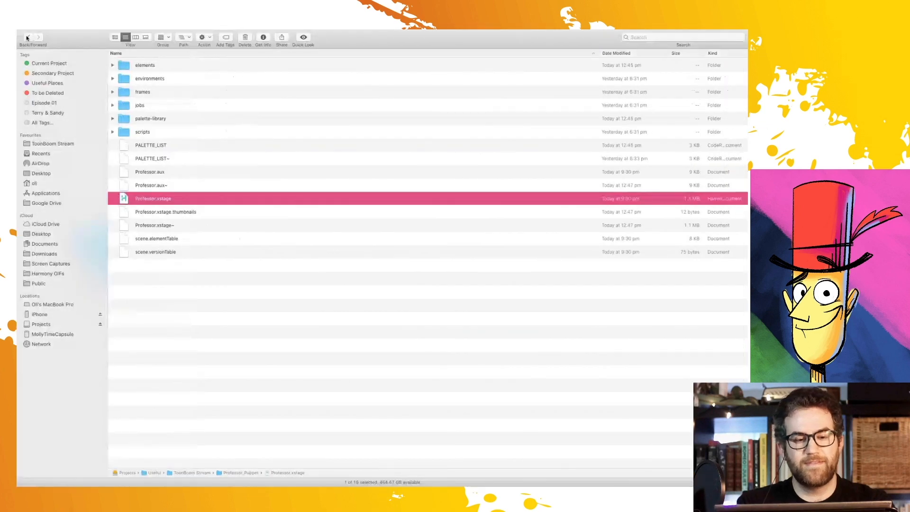
pyautogui.click(29, 37)
pyautogui.click(184, 279)
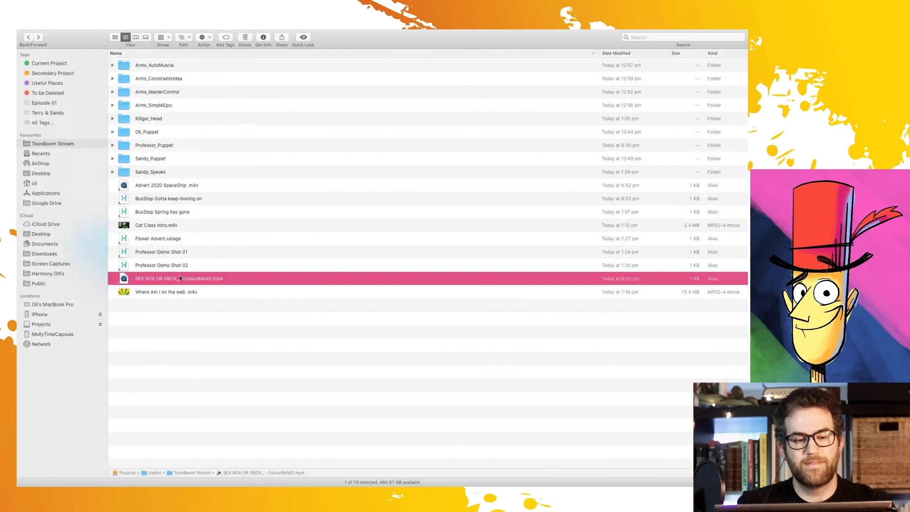
pyautogui.doubleClick(179, 278)
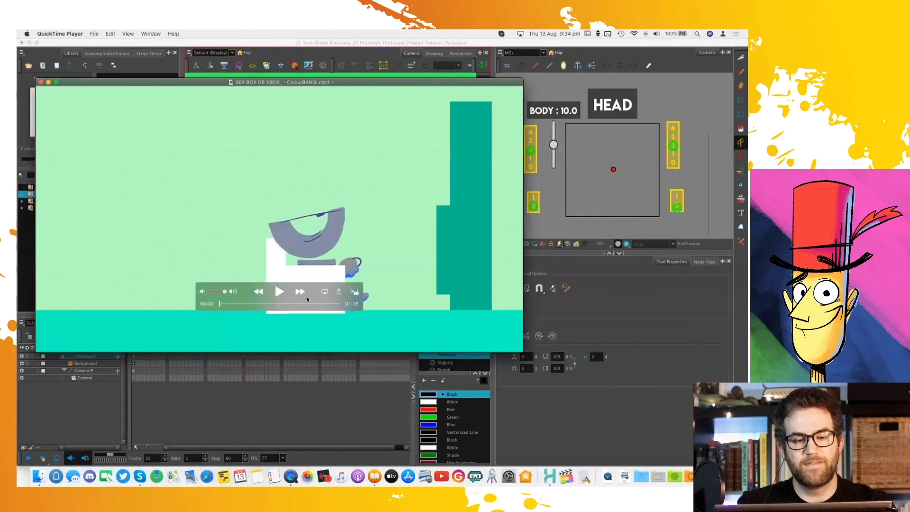
# Mute the ColourBANG! video and show it full screen
pyautogui.moveTo(214, 295); pyautogui.dragTo(204, 291)
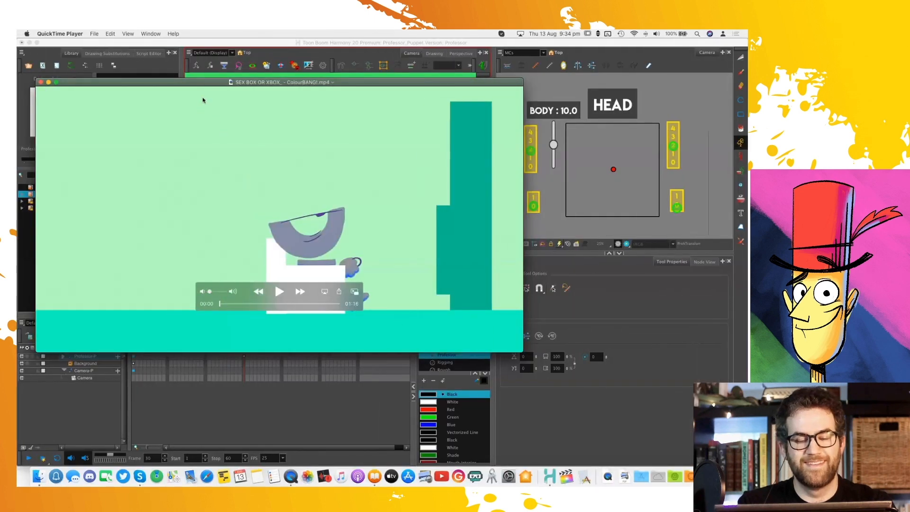
pyautogui.moveTo(203, 100); pyautogui.dragTo(342, 163)
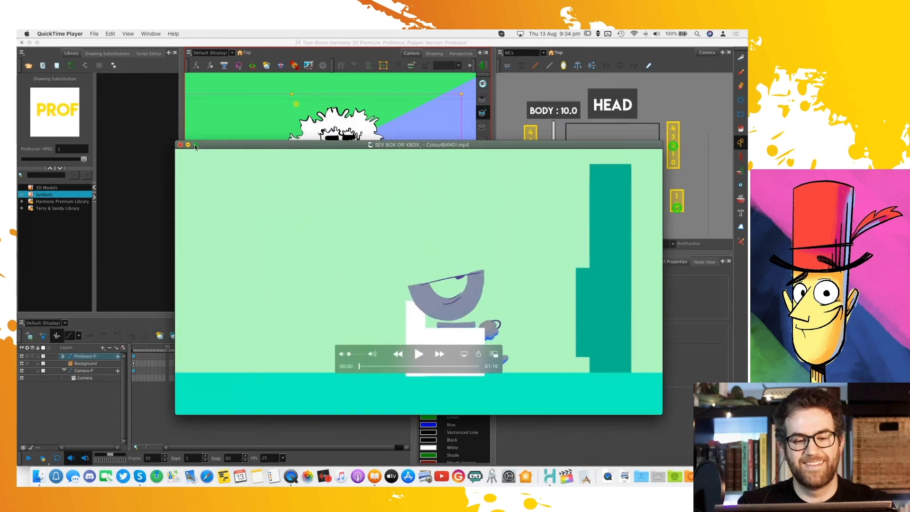
pyautogui.click(195, 144)
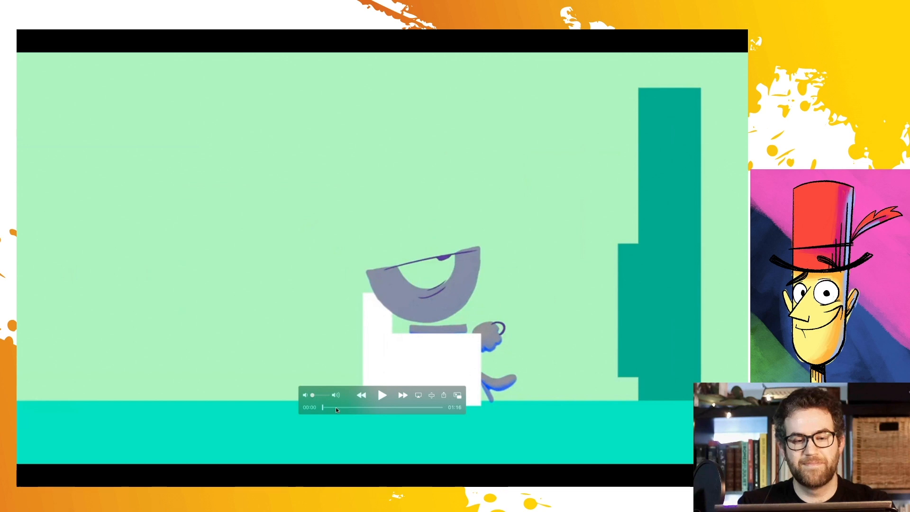
# Scrub through the opening seconds of the video, play it from the start, pause it, and skip slightly ahead
pyautogui.moveTo(336, 407); pyautogui.dragTo(330, 408)
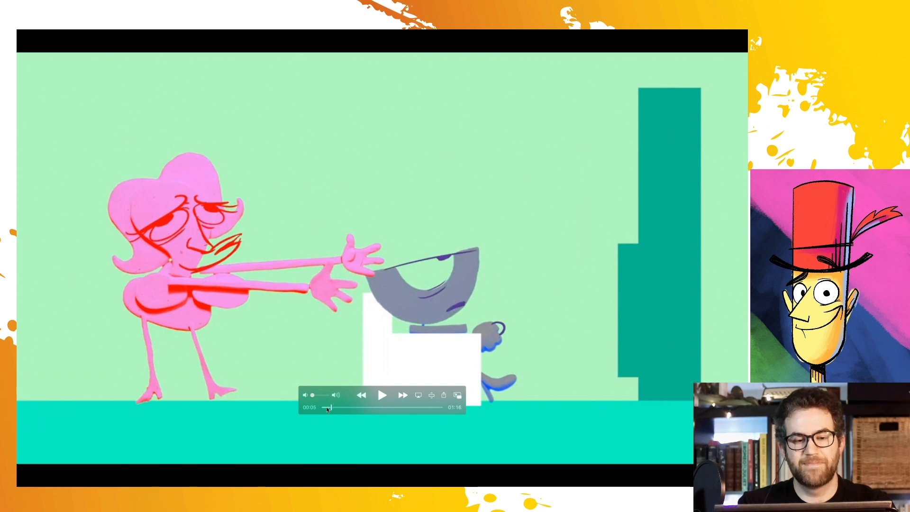
pyautogui.moveTo(325, 406); pyautogui.dragTo(320, 405)
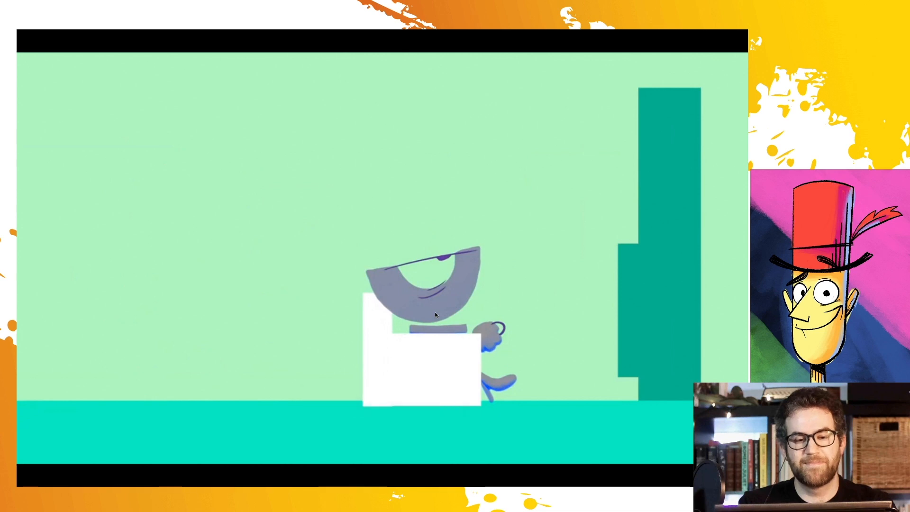
pyautogui.moveTo(374, 409)
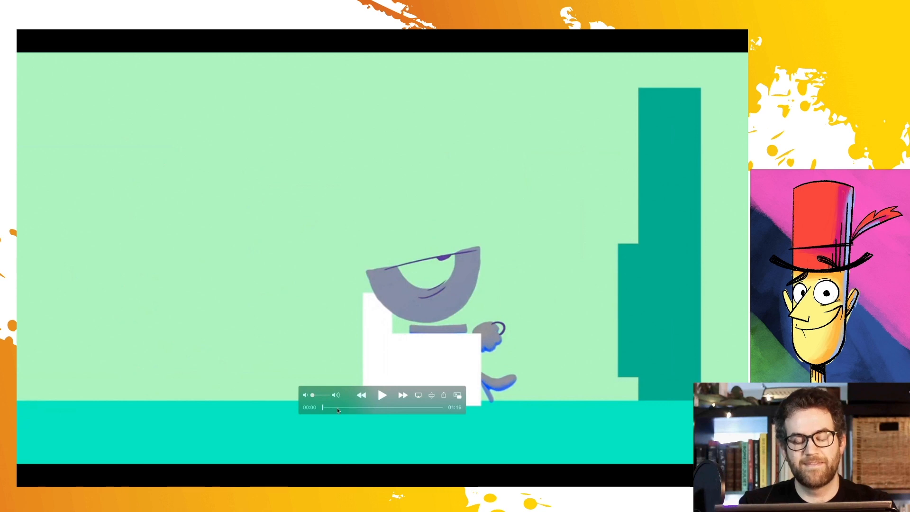
pyautogui.moveTo(347, 388); pyautogui.dragTo(397, 420)
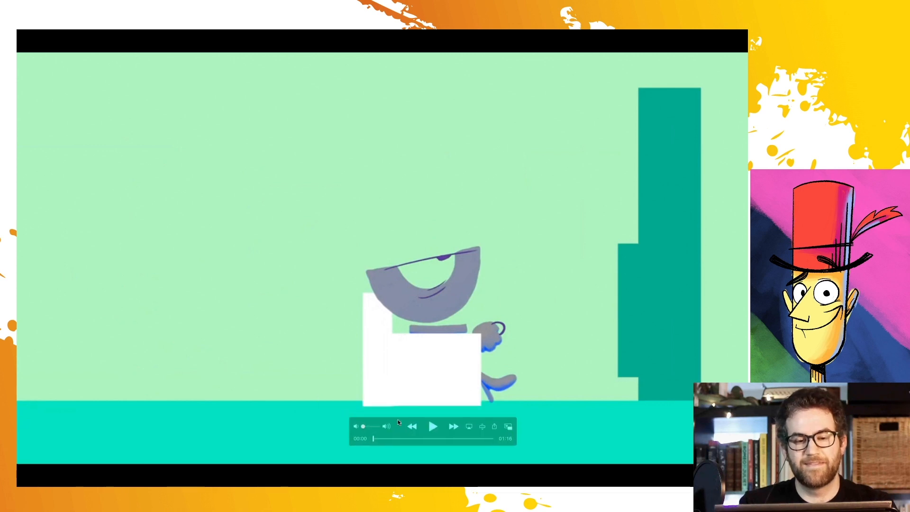
pyautogui.click(432, 426)
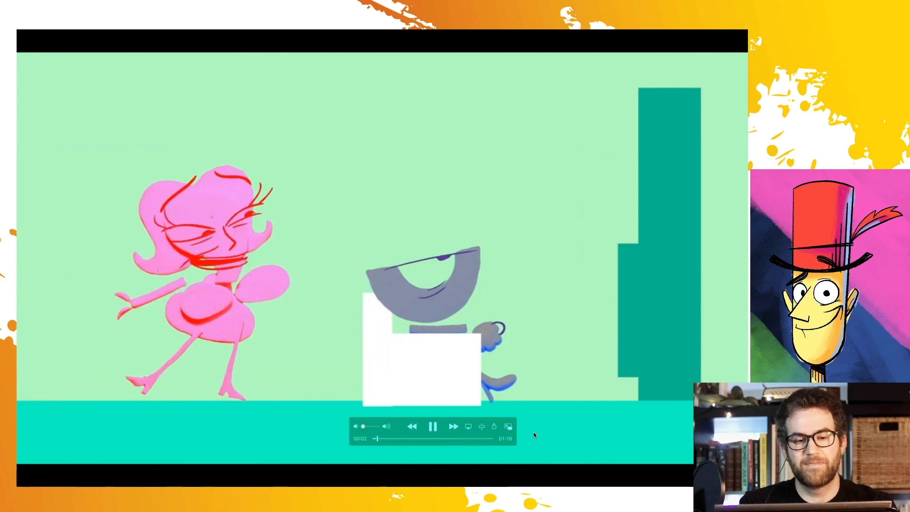
pyautogui.moveTo(524, 423)
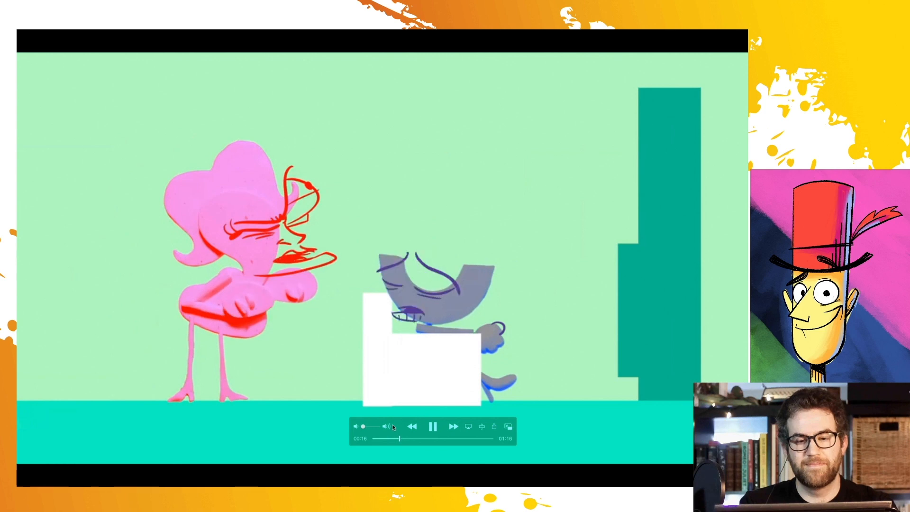
pyautogui.click(435, 427)
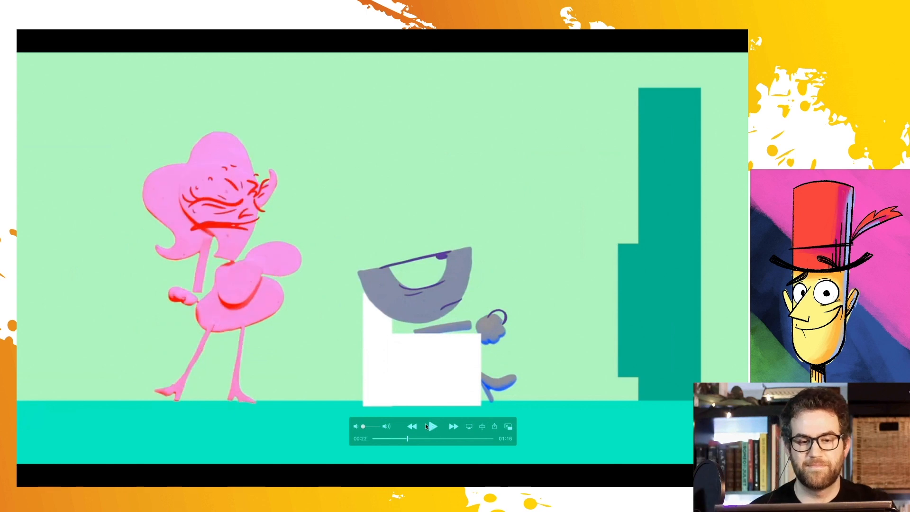
pyautogui.click(418, 438)
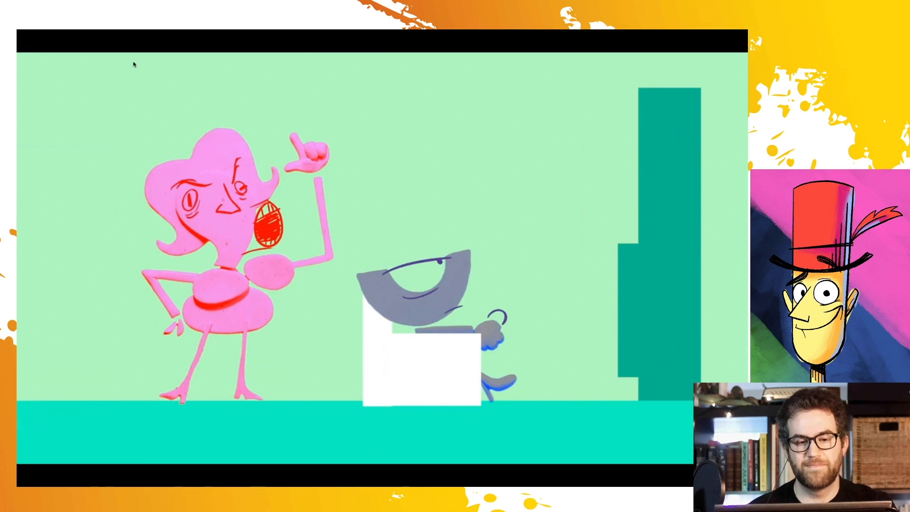
# Leave full screen, close the video, and return to the Professor scene in Harmony
pyautogui.press('Escape')
pyautogui.click(179, 145)
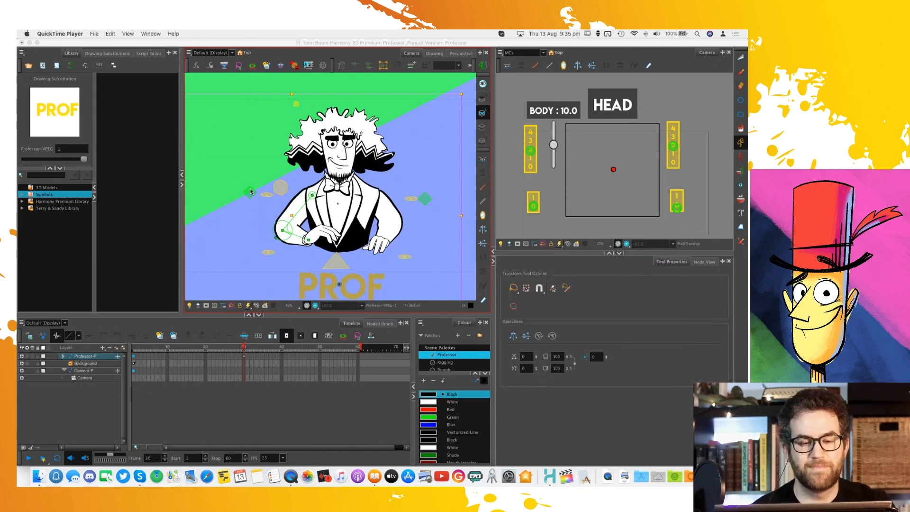
pyautogui.click(404, 316)
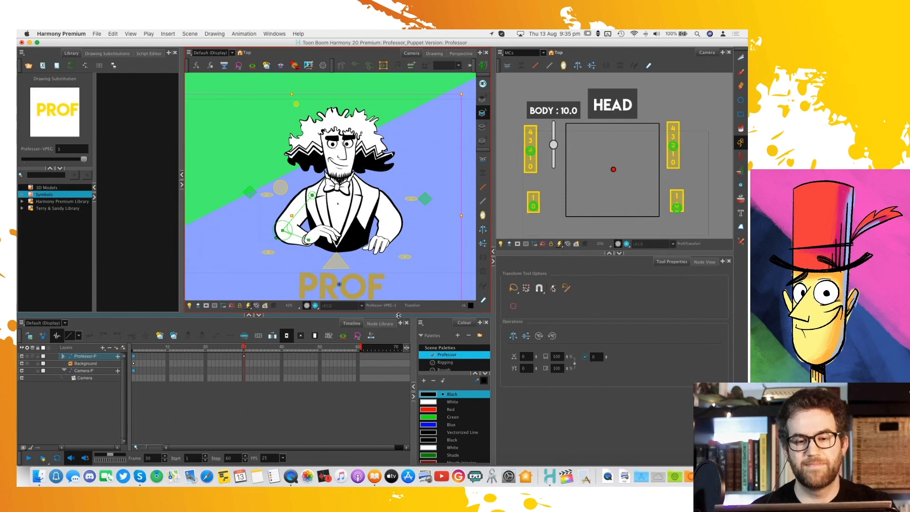
# Switch to Finder and show the contents of the ToonBoom Stream folder
pyautogui.hotkey('ctrl', 'Right')
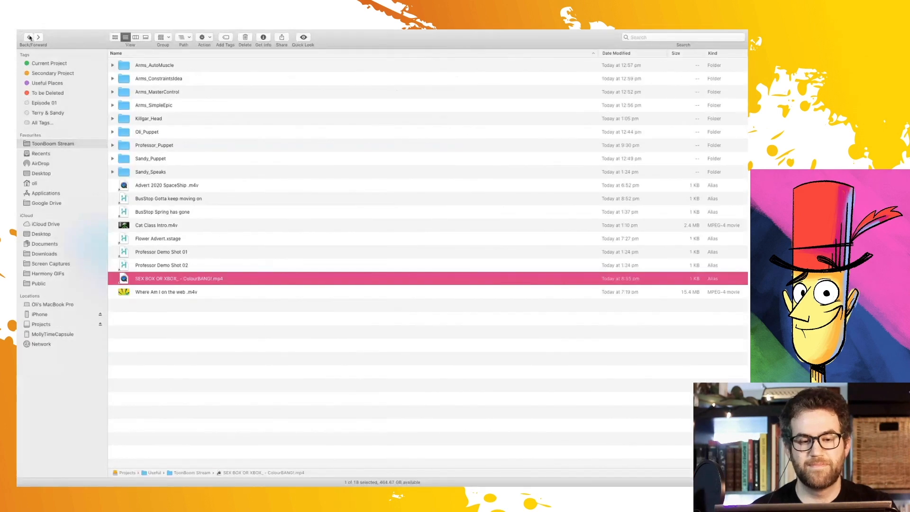
pyautogui.click(29, 37)
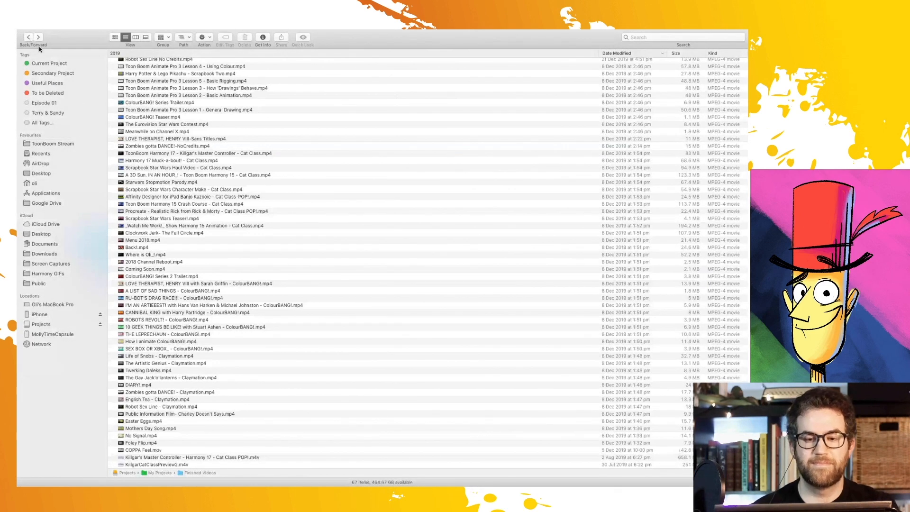
pyautogui.click(38, 37)
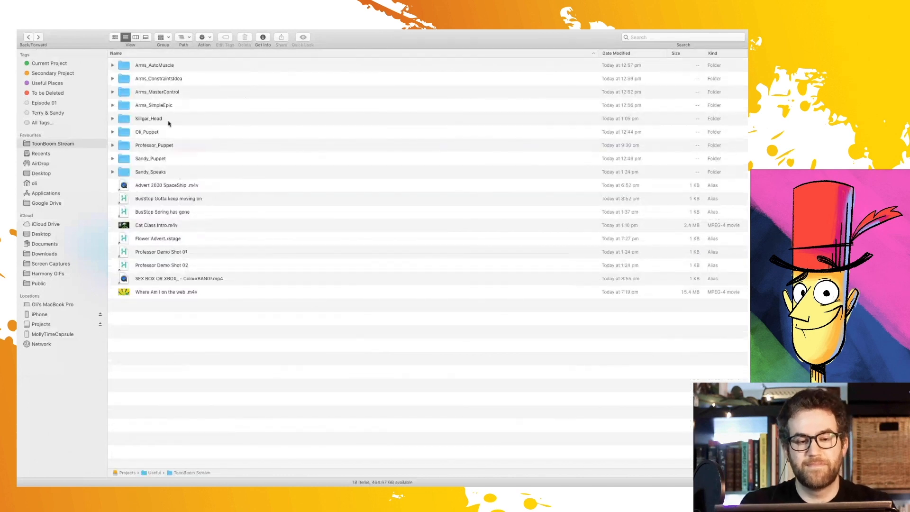
pyautogui.click(189, 38)
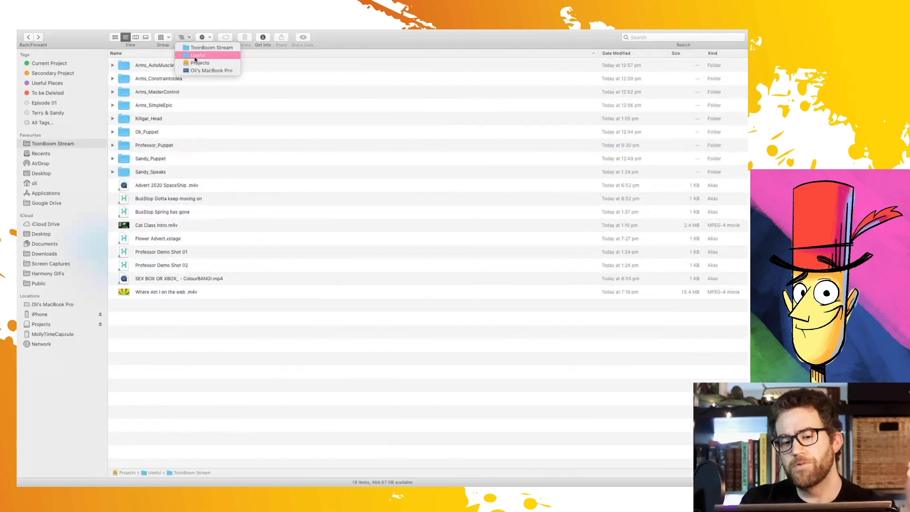
pyautogui.click(82, 148)
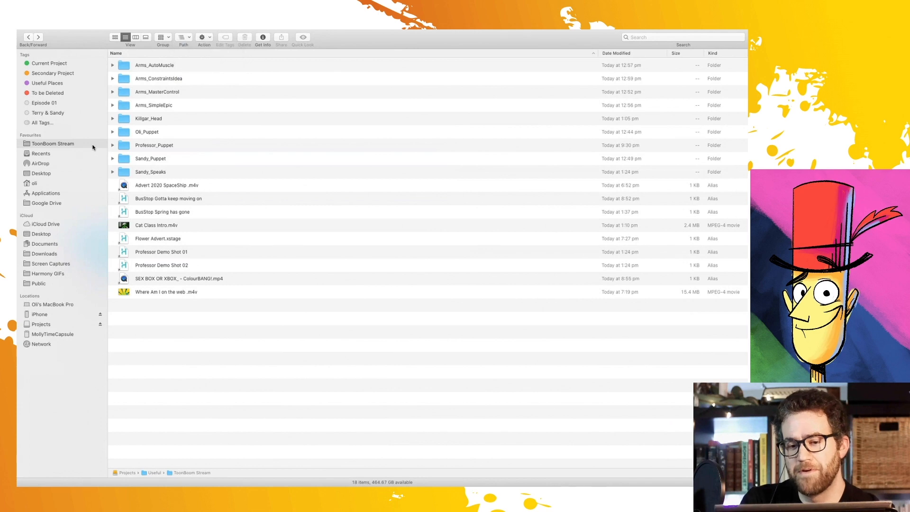
pyautogui.click(90, 151)
pyautogui.click(90, 148)
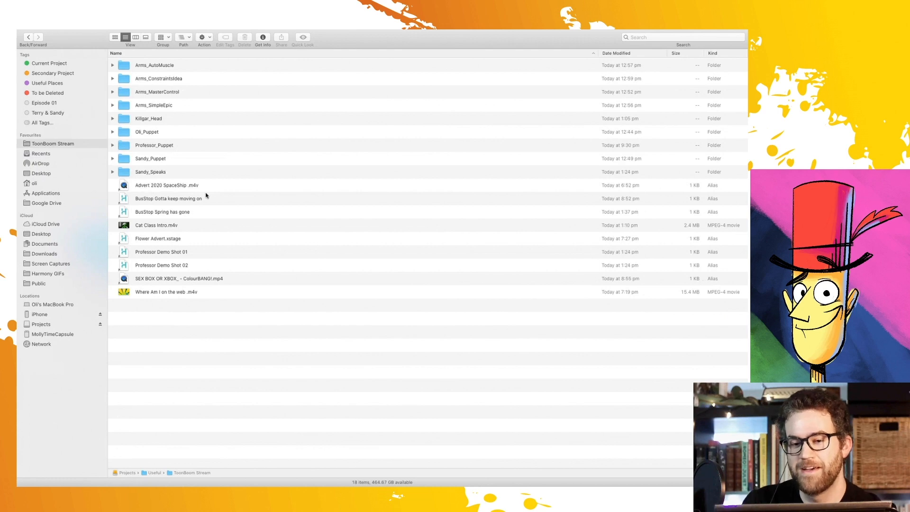
# Open Sandy_Demo.xstage from the Sandy_Puppet folder in Harmony, discarding the changes in the Professor scene
pyautogui.click(189, 160)
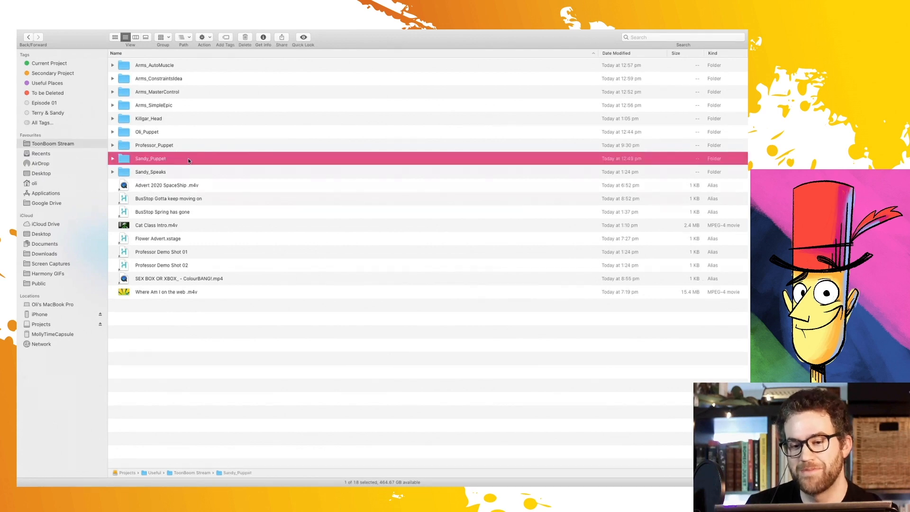
pyautogui.doubleClick(124, 159)
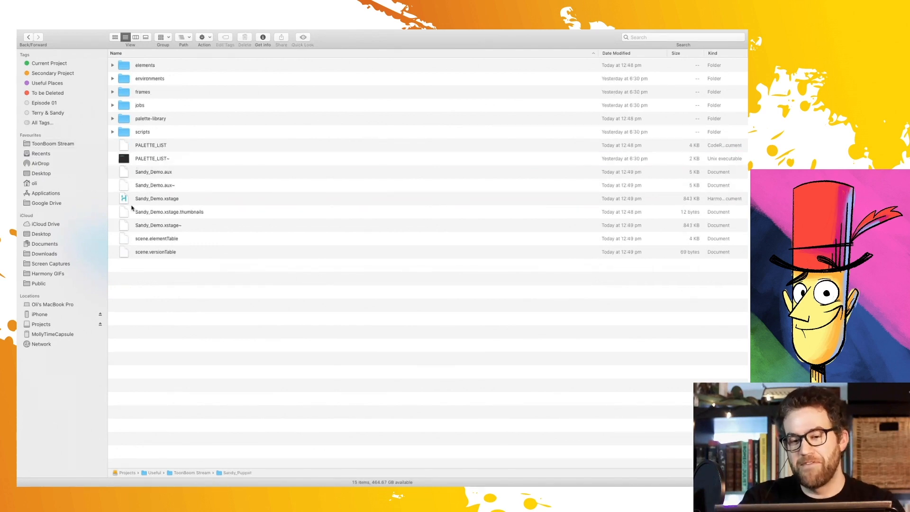
pyautogui.doubleClick(126, 203)
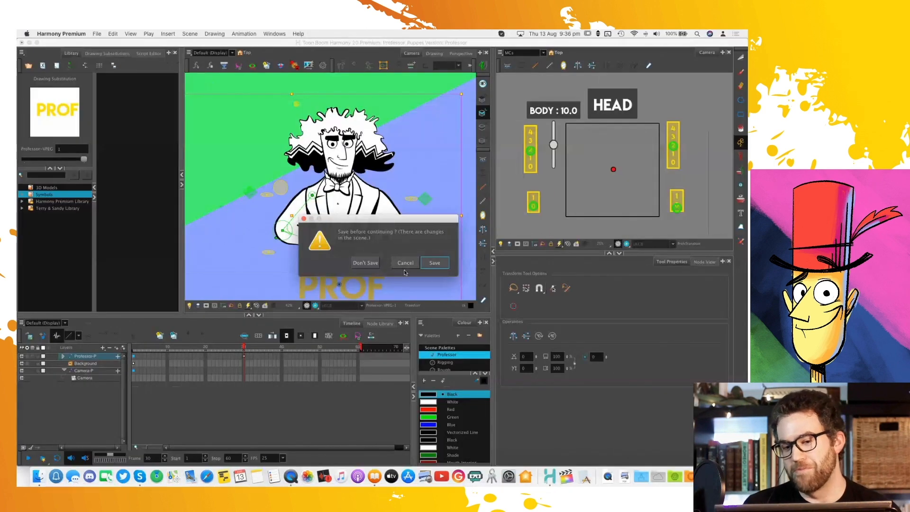
pyautogui.click(365, 262)
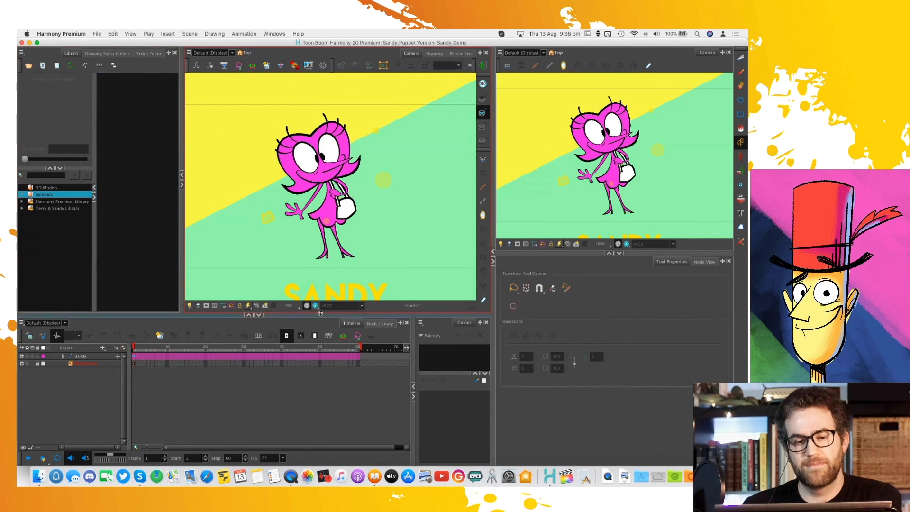
# Create a new scene named Drawings in the ToonBoom Stream folder with the HDTV_1080p25 camera size
pyautogui.click(96, 33)
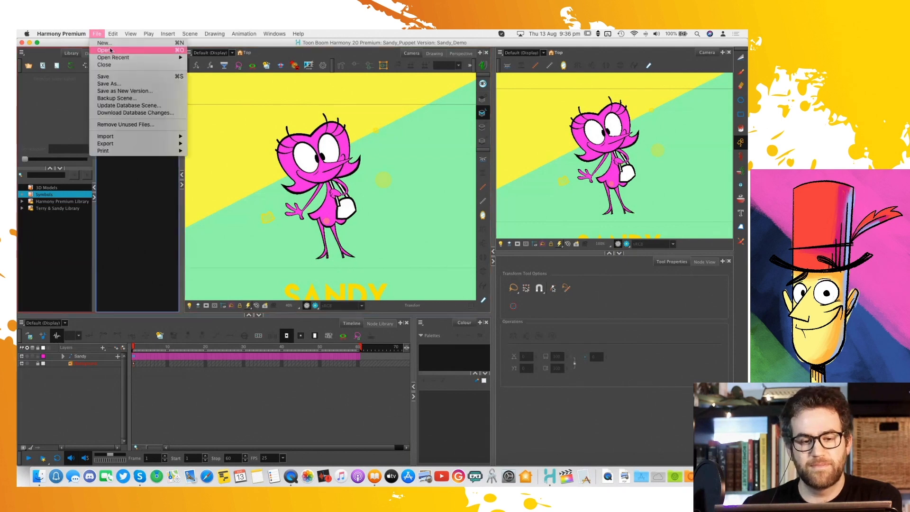
pyautogui.click(106, 43)
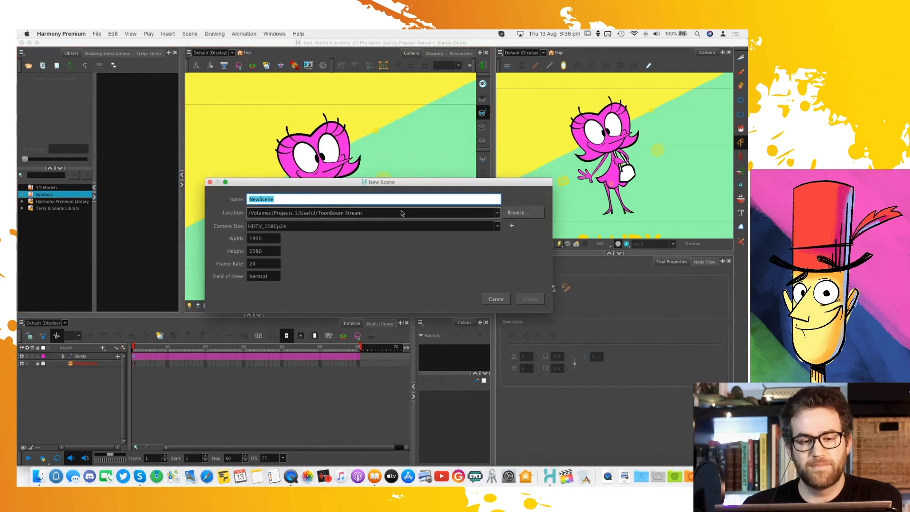
pyautogui.click(400, 226)
pyautogui.click(313, 232)
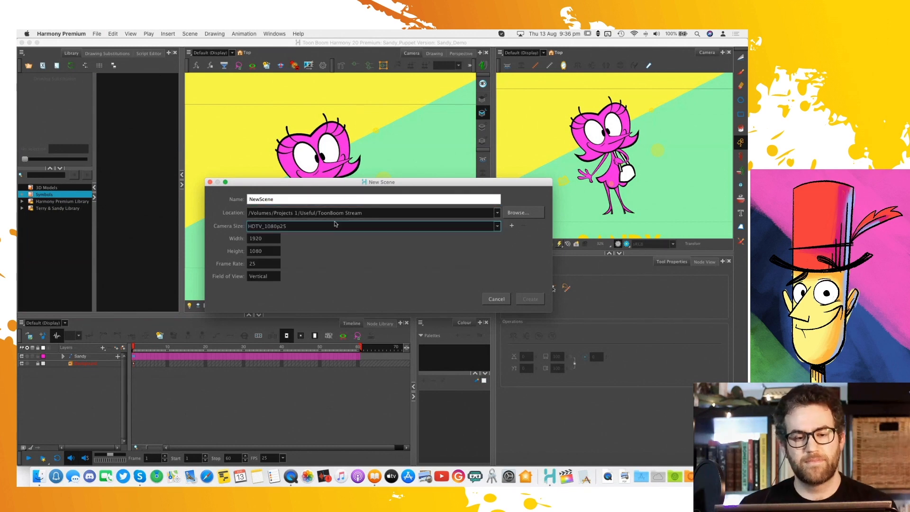
pyautogui.doubleClick(307, 200)
pyautogui.write('Drawings')
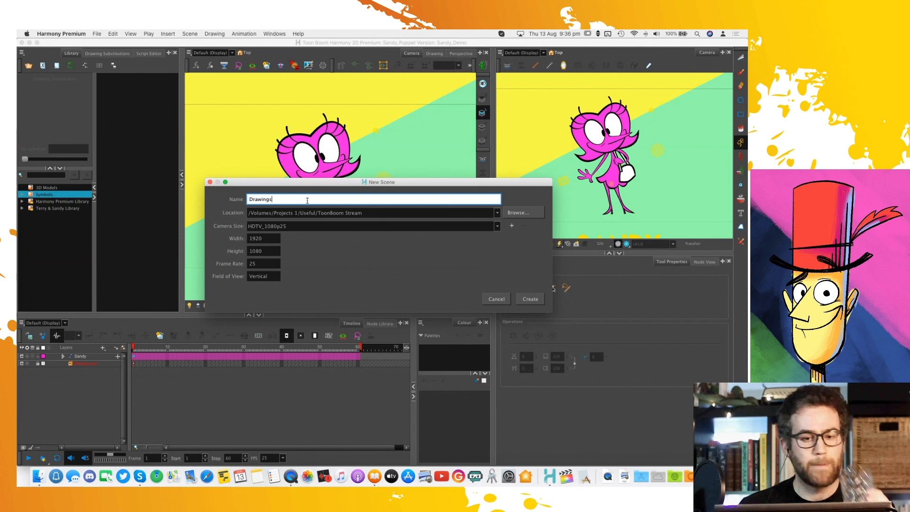
pyautogui.press('Return')
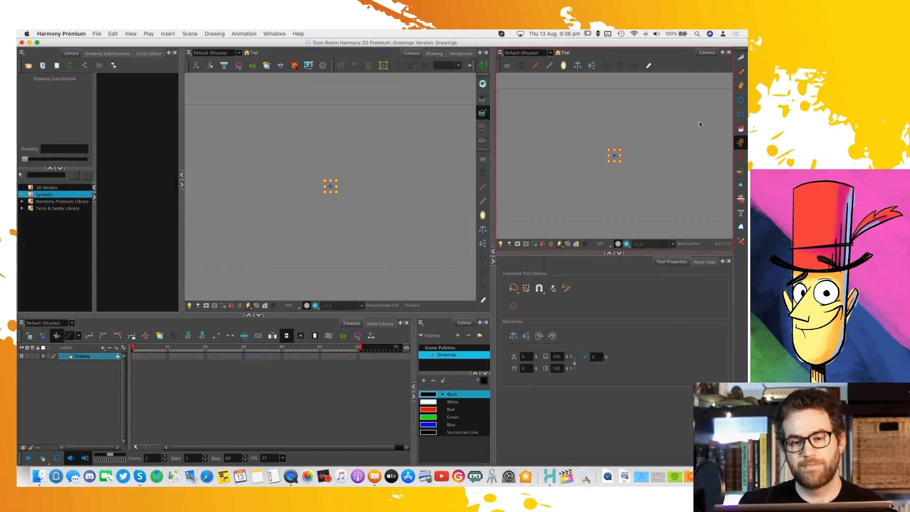
# Choose the Chisel Tip vector brush preset and draw a short, near-vertical line on frames 1 and 2
pyautogui.hotkey('alt', 'b')
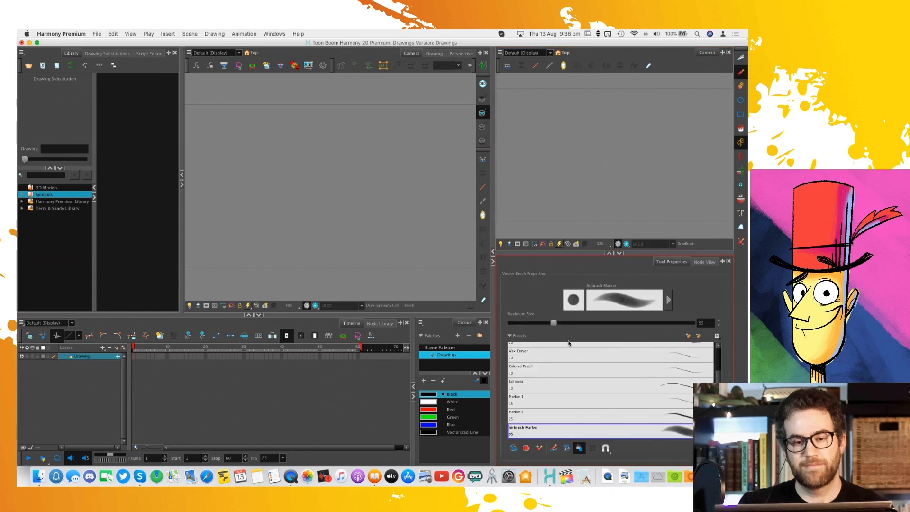
pyautogui.scroll(2, 717, 375)
pyautogui.scroll(1, 670, 372)
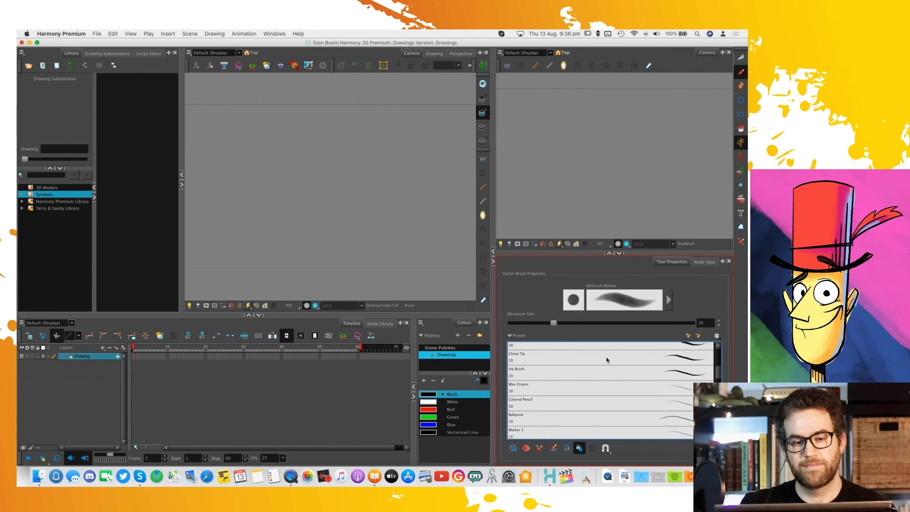
pyautogui.click(662, 358)
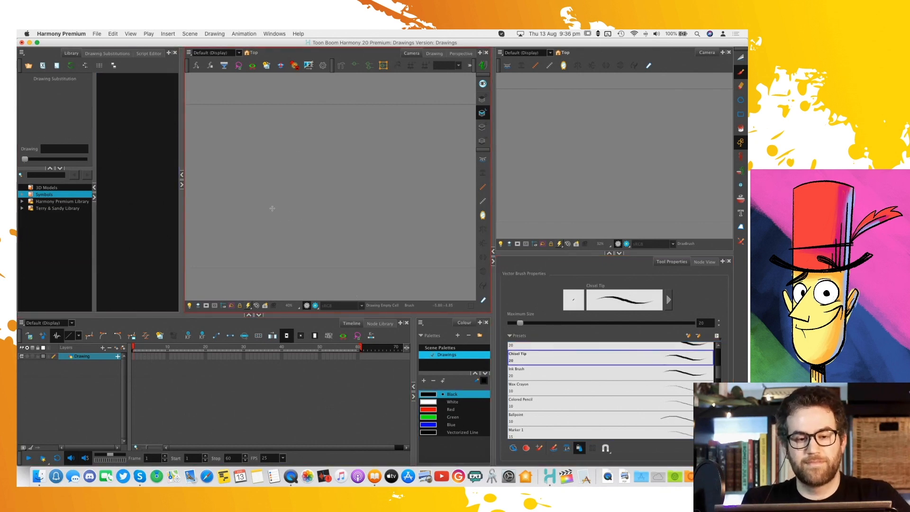
pyautogui.moveTo(277, 193); pyautogui.dragTo(283, 236)
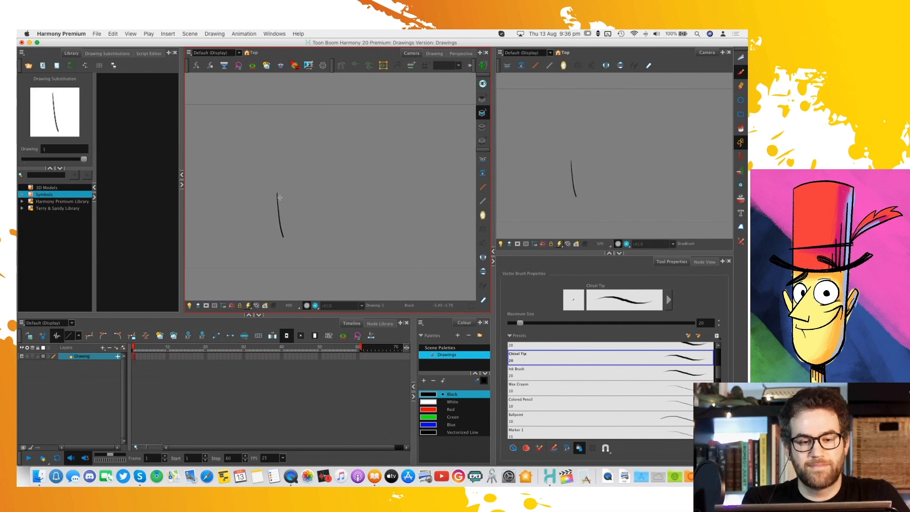
pyautogui.press('.')
pyautogui.moveTo(278, 194); pyautogui.dragTo(284, 235)
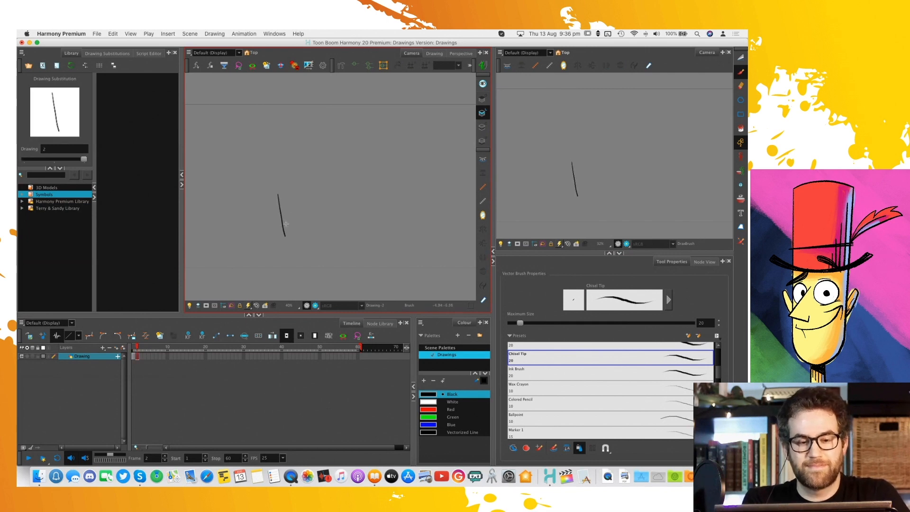
# Draw the line frame by frame from frame 3 to frame 14, shifting it slightly right and lengthening it each time
pyautogui.click(71, 458)
pyautogui.press(',')
pyautogui.press('.')
pyautogui.press('.')
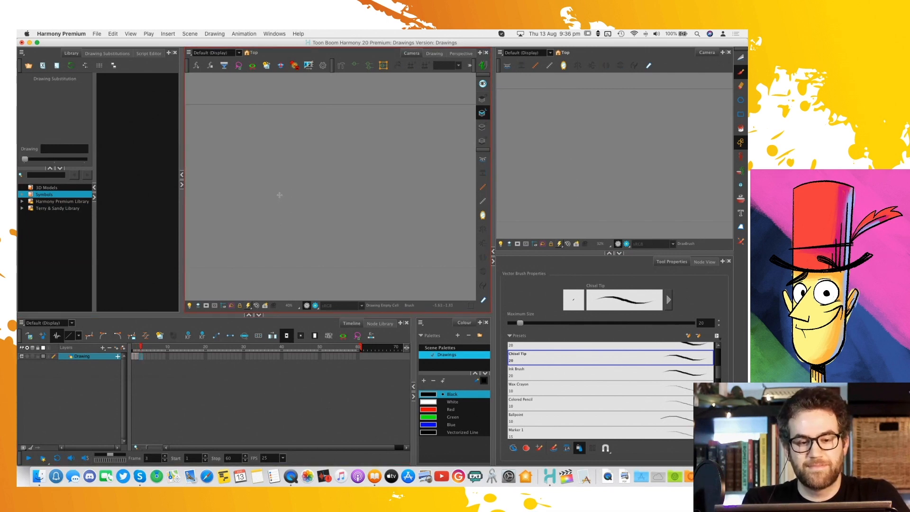
pyautogui.press('.')
pyautogui.moveTo(277, 194); pyautogui.dragTo(290, 239)
pyautogui.press('.')
pyautogui.press('.')
pyautogui.moveTo(282, 194); pyautogui.dragTo(297, 244)
pyautogui.press('.')
pyautogui.press('.')
pyautogui.moveTo(287, 194)
pyautogui.mouseDown()
pyautogui.moveTo(302, 246)
pyautogui.moveTo(309, 243)
pyautogui.mouseUp()
pyautogui.press('.')
pyautogui.press('.')
pyautogui.press('.')
pyautogui.moveTo(299, 198); pyautogui.dragTo(321, 258)
pyautogui.press('.')
pyautogui.press('.')
pyautogui.press('.')
pyautogui.moveTo(315, 204); pyautogui.dragTo(330, 259)
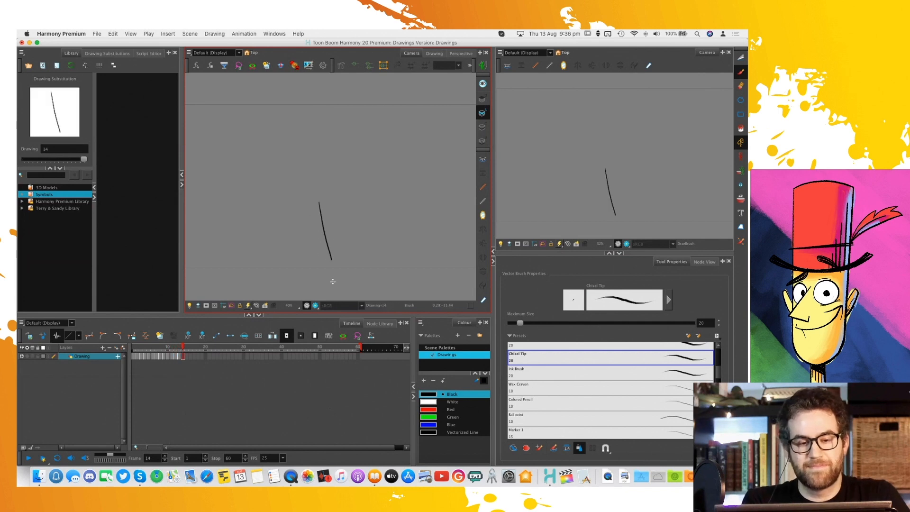
# Turn on the onion skin and draw the line on frame 16, slightly to the right of the preceding drawing
pyautogui.press('.')
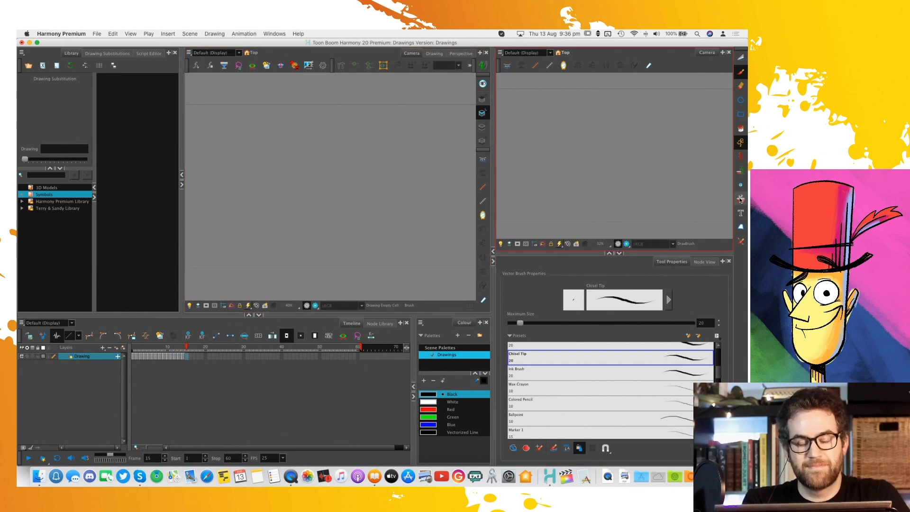
pyautogui.moveTo(322, 203); pyautogui.dragTo(331, 258)
pyautogui.press('.')
pyautogui.moveTo(321, 204); pyautogui.dragTo(334, 258)
pyautogui.press('super+z')
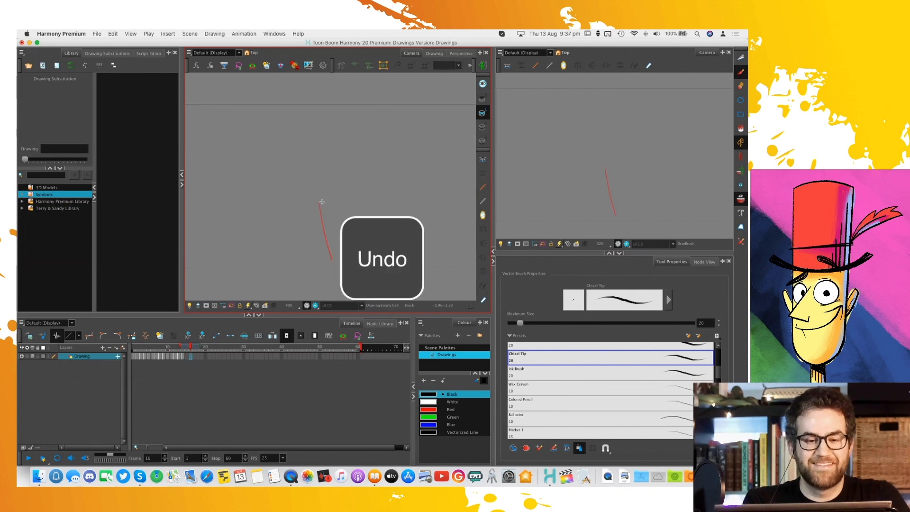
pyautogui.moveTo(321, 202); pyautogui.dragTo(335, 259)
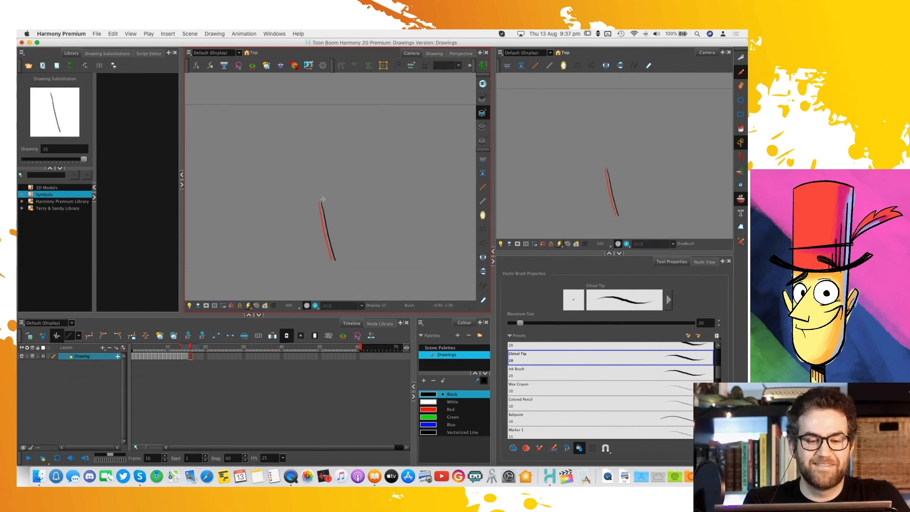
pyautogui.press('.')
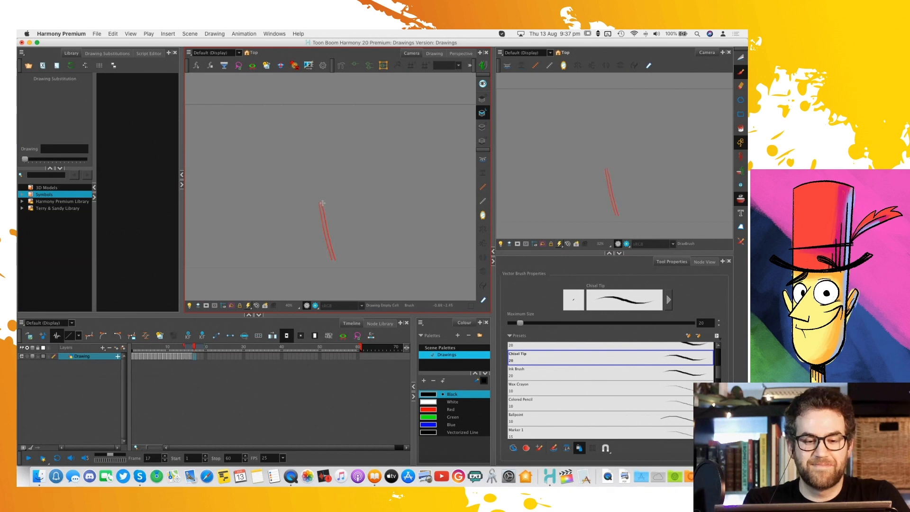
# Continue the line animation up to frame 18, offsetting each line from its onion-skinned predecessor, and turn off the onion skin
pyautogui.click(189, 357)
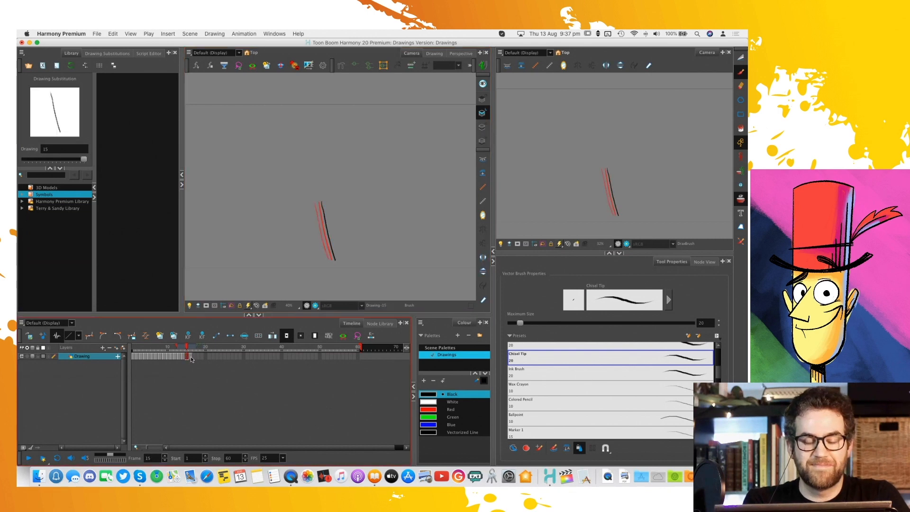
pyautogui.press('super+z')
pyautogui.moveTo(320, 201); pyautogui.dragTo(335, 260)
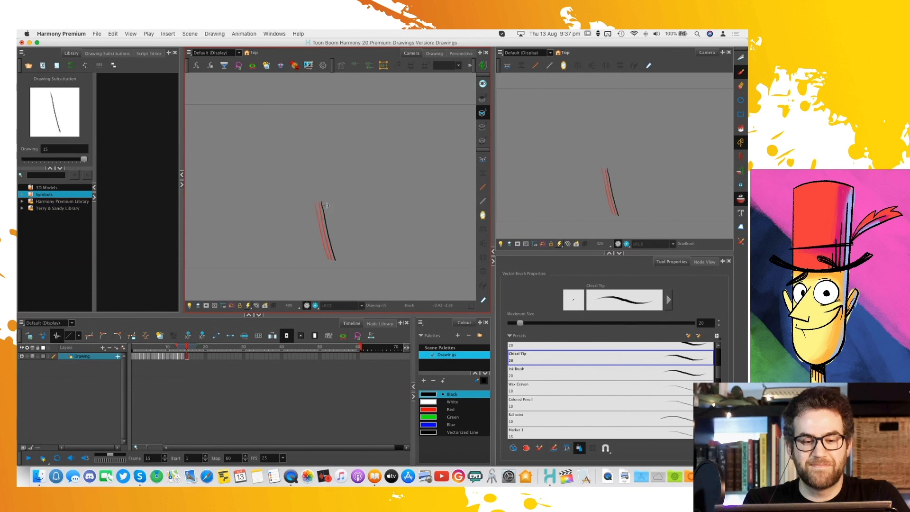
pyautogui.press('.')
pyautogui.moveTo(322, 201); pyautogui.dragTo(337, 260)
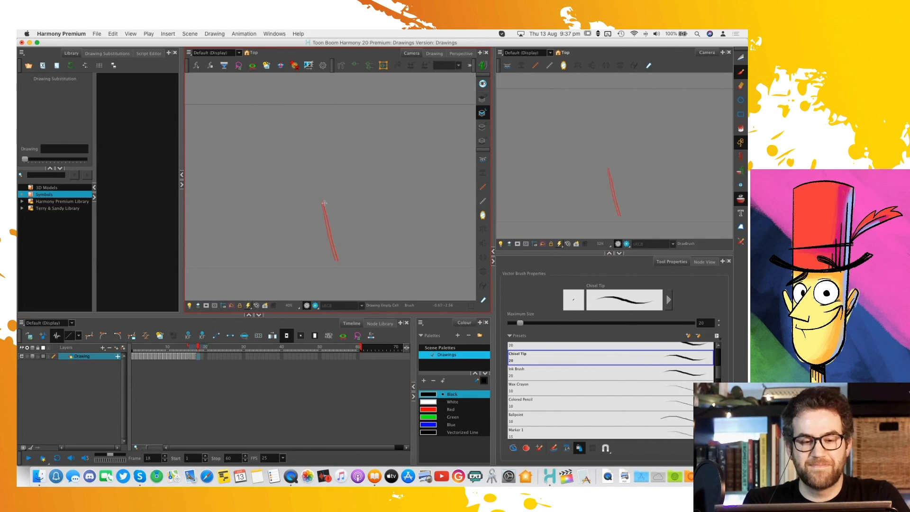
pyautogui.moveTo(324, 203); pyautogui.dragTo(340, 261)
pyautogui.press('.')
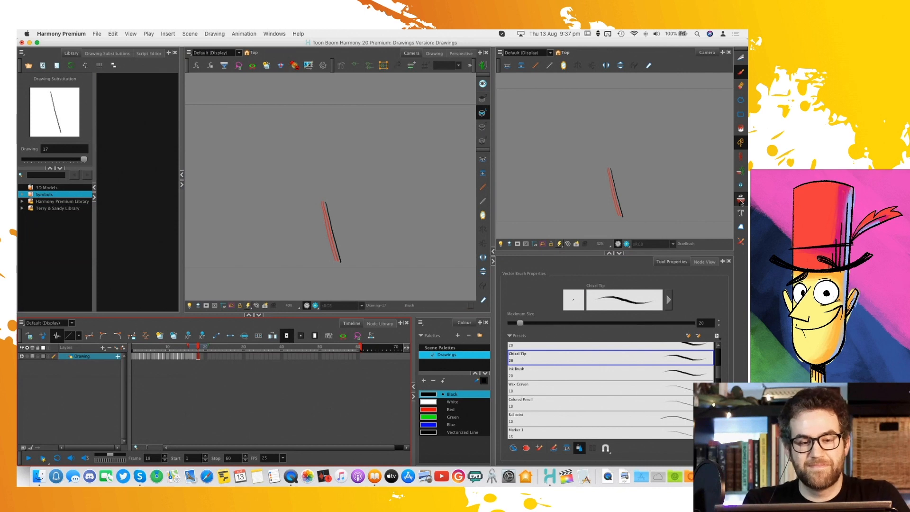
# Play the line animation from the first frame to check its movement
pyautogui.press('Return')
pyautogui.press('Return')
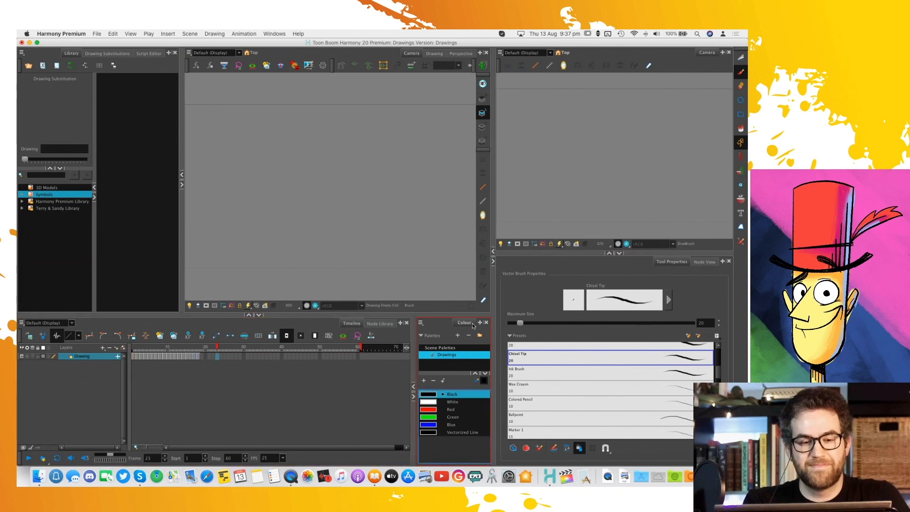
pyautogui.hotkey('shift', ',')
pyautogui.press('Return')
pyautogui.press('Return')
pyautogui.hotkey('shift', ',')
pyautogui.press('Return')
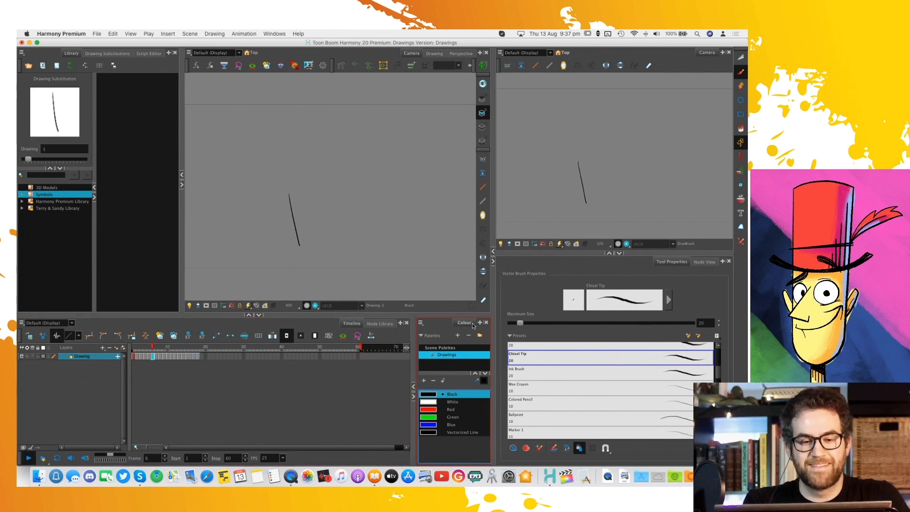
pyautogui.press('Return')
pyautogui.press('Return')
pyautogui.press('Return')
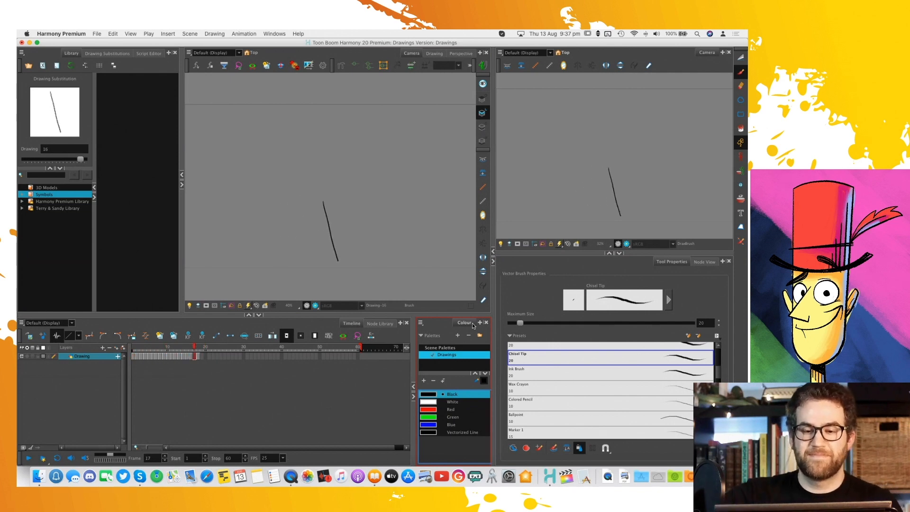
# Remove the surplus frame near the end of the line animation, and scrub from frame 17 back to frame 1
pyautogui.click(199, 358)
pyautogui.click(194, 356)
pyautogui.click(198, 358)
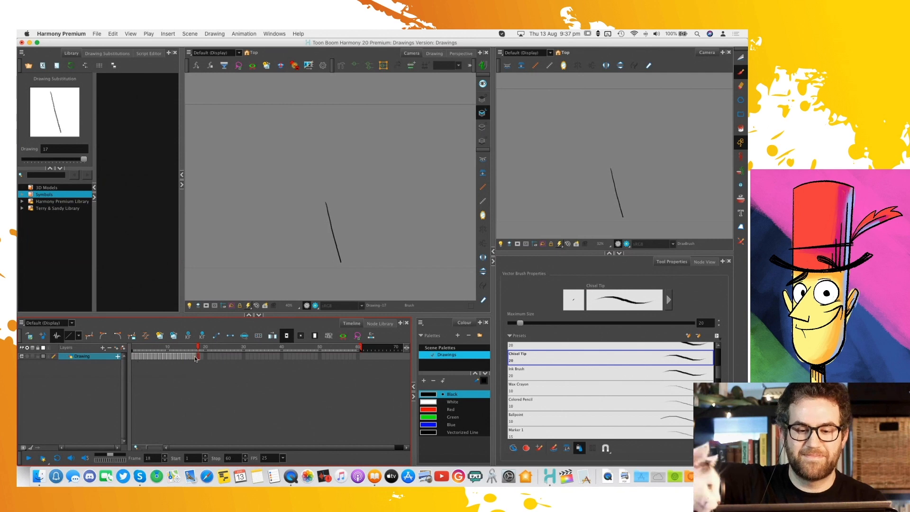
pyautogui.click(194, 357)
pyautogui.click(191, 357)
pyautogui.click(198, 362)
pyautogui.click(199, 358)
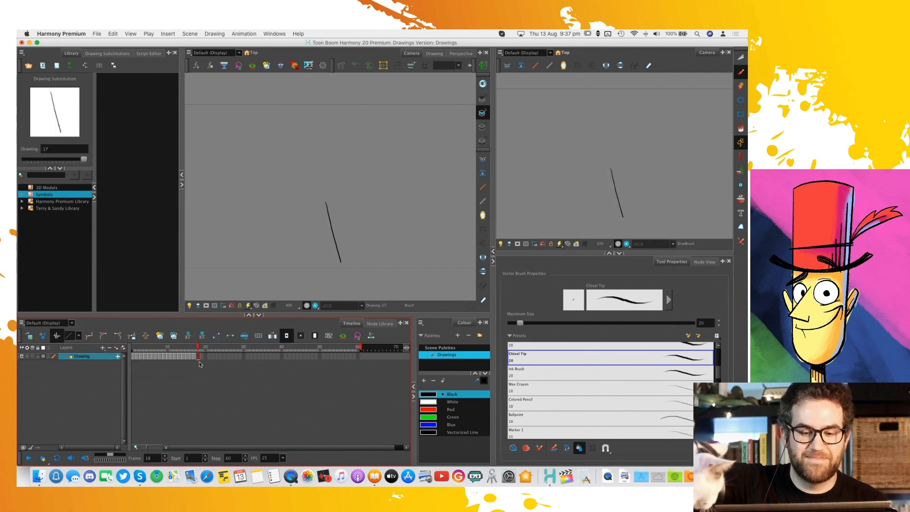
pyautogui.press('Delete')
pyautogui.click(205, 355)
pyautogui.click(199, 356)
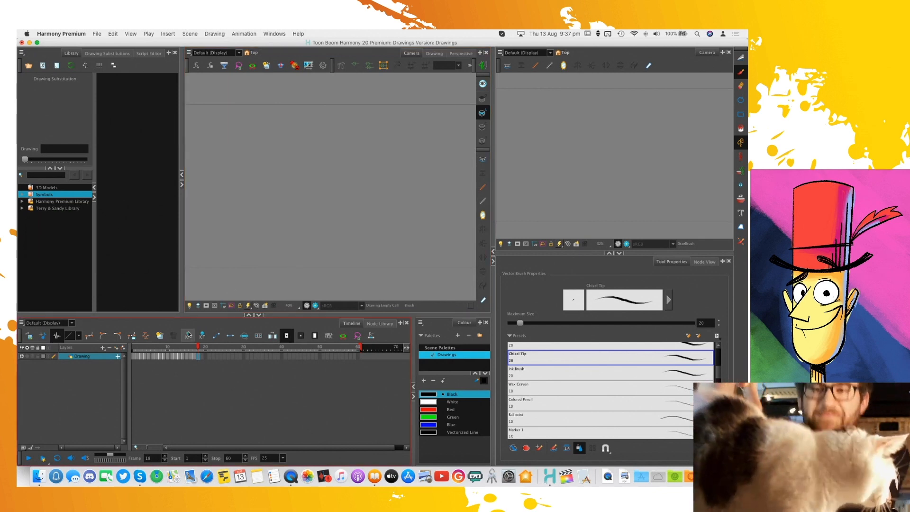
pyautogui.click(195, 347)
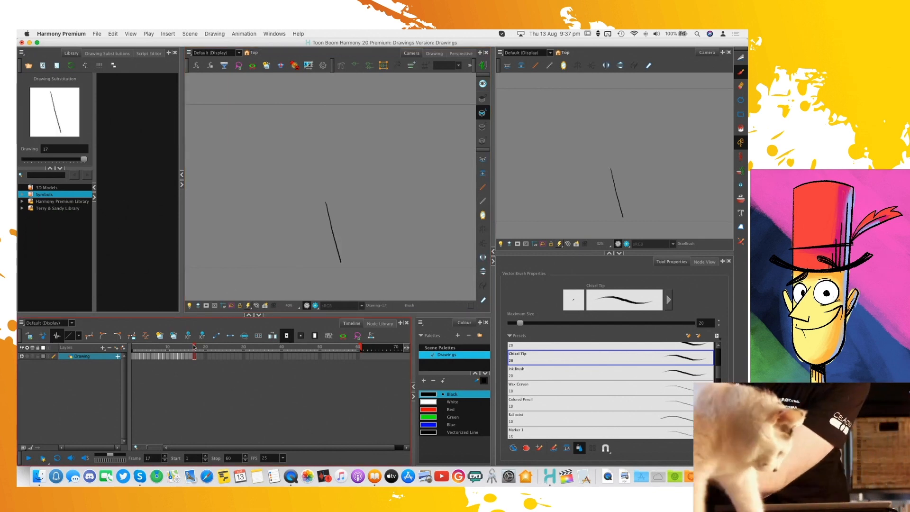
pyautogui.moveTo(195, 347); pyautogui.dragTo(133, 347)
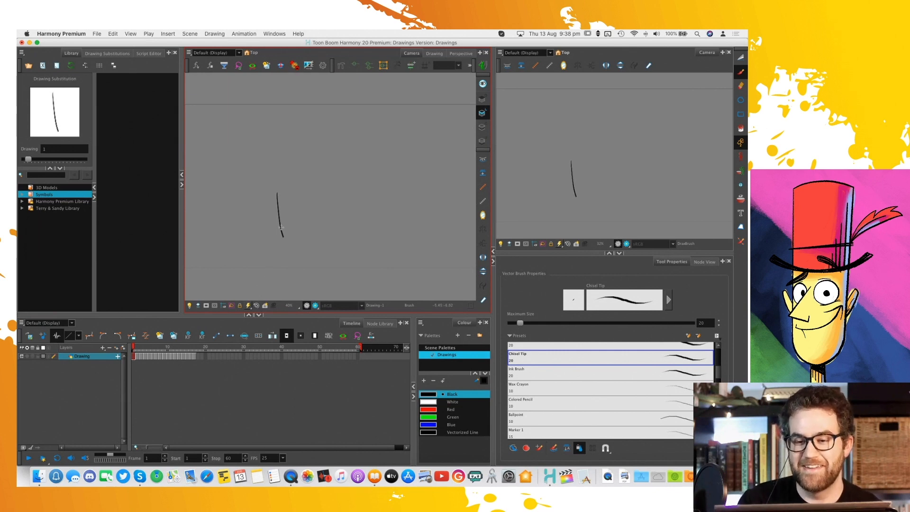
# On frame 7, sketch a small figure with a round head, simple body lines and an outstretched hand beside the existing line
pyautogui.click(156, 349)
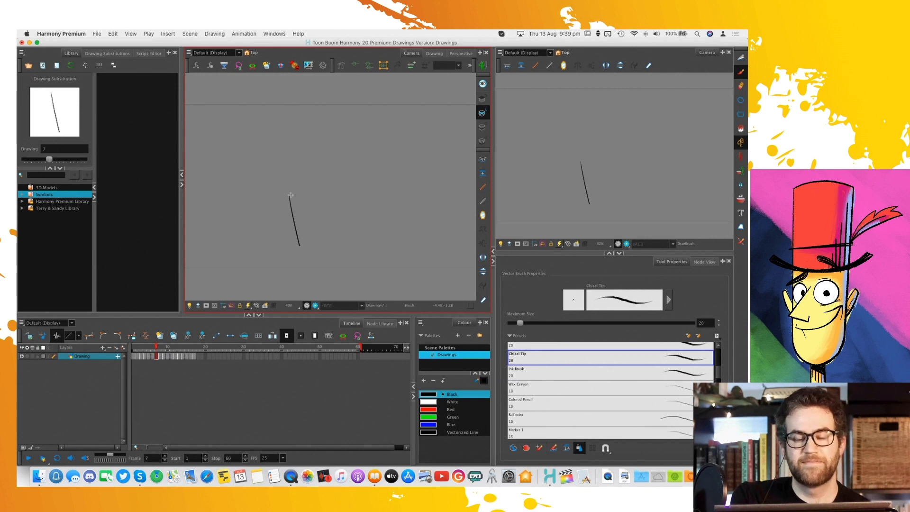
pyautogui.moveTo(420, 166)
pyautogui.mouseDown()
pyautogui.moveTo(372, 196)
pyautogui.moveTo(350, 187)
pyautogui.moveTo(397, 188)
pyautogui.moveTo(400, 233)
pyautogui.mouseUp()
pyautogui.moveTo(406, 189)
pyautogui.mouseDown()
pyautogui.moveTo(406, 235)
pyautogui.moveTo(392, 225)
pyautogui.mouseUp()
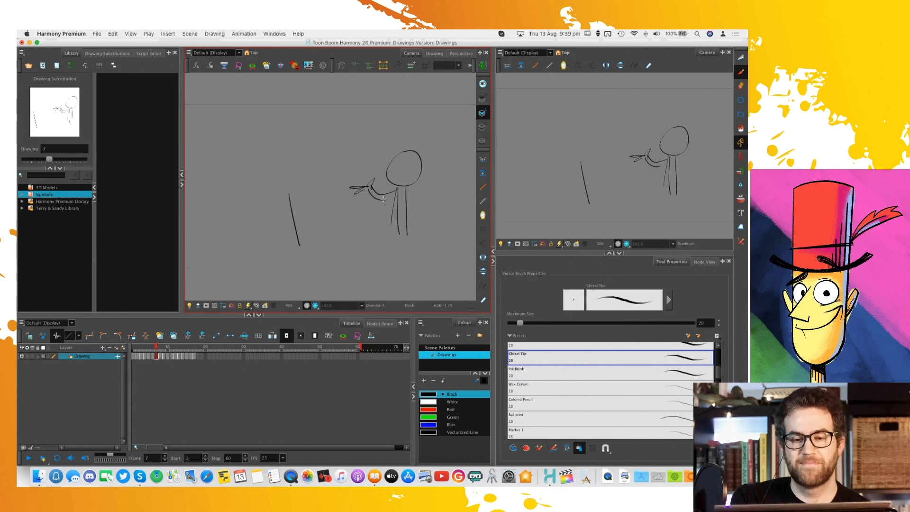
# Sketch a cap-like head with small eyes over the figure, and three touching circles above the existing line
pyautogui.moveTo(404, 123); pyautogui.dragTo(380, 119)
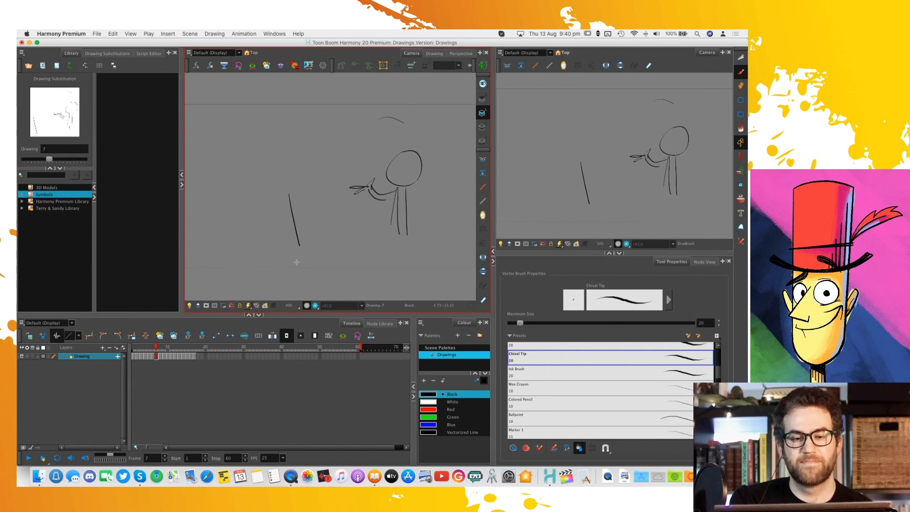
pyautogui.moveTo(396, 120)
pyautogui.mouseDown()
pyautogui.moveTo(348, 157)
pyautogui.moveTo(401, 167)
pyautogui.moveTo(405, 120)
pyautogui.mouseUp()
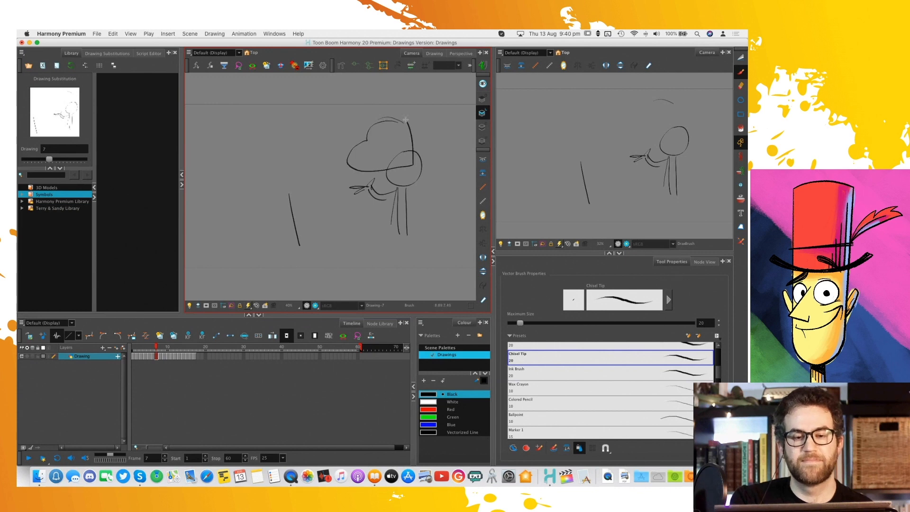
pyautogui.moveTo(359, 156); pyautogui.dragTo(383, 157)
pyautogui.moveTo(376, 152); pyautogui.dragTo(366, 142)
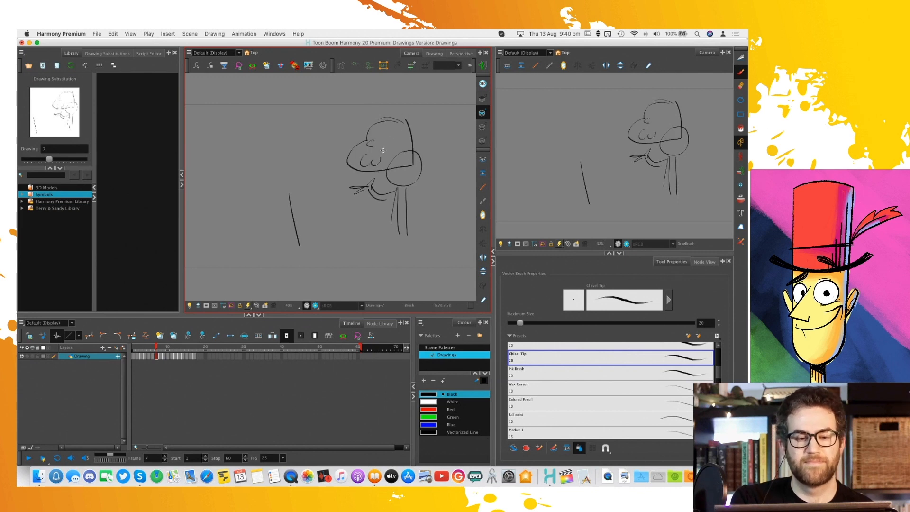
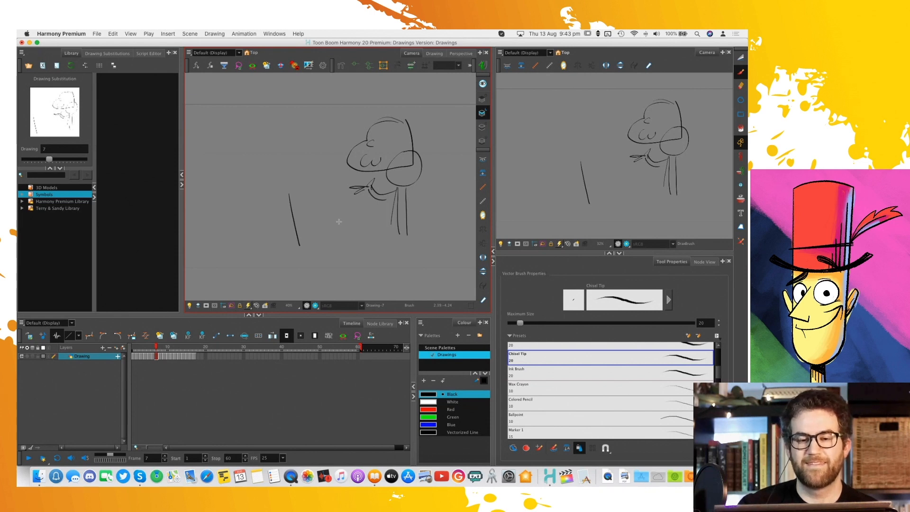
pyautogui.moveTo(299, 141)
pyautogui.mouseDown()
pyautogui.moveTo(265, 156)
pyautogui.moveTo(257, 183)
pyautogui.mouseUp()
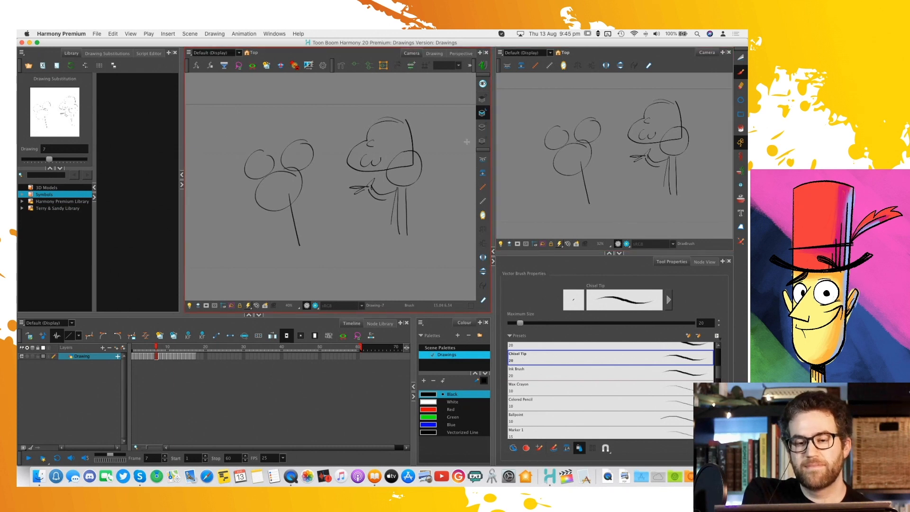
# Select and delete all the artwork on frame 7, including the stray arc above the figure
pyautogui.hotkey('alt', 's')
pyautogui.moveTo(454, 134)
pyautogui.mouseDown()
pyautogui.moveTo(238, 248)
pyautogui.moveTo(461, 220)
pyautogui.mouseUp()
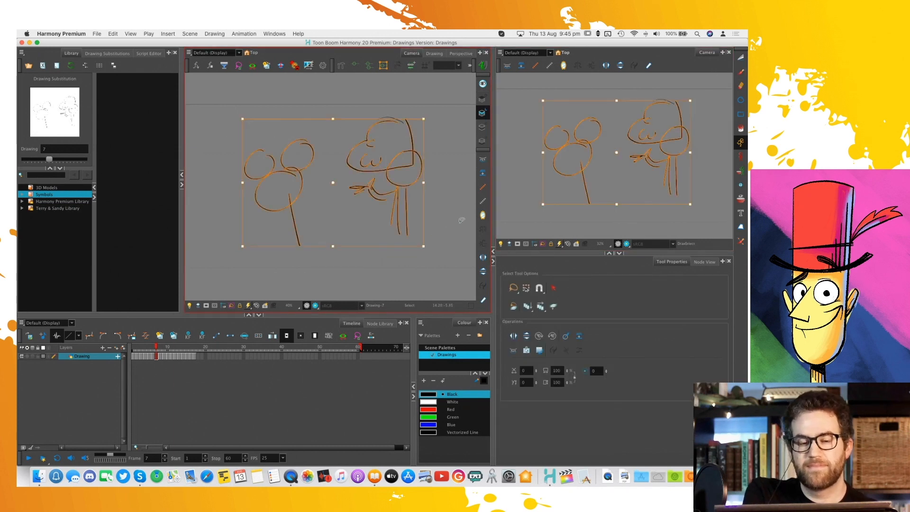
pyautogui.press('Delete')
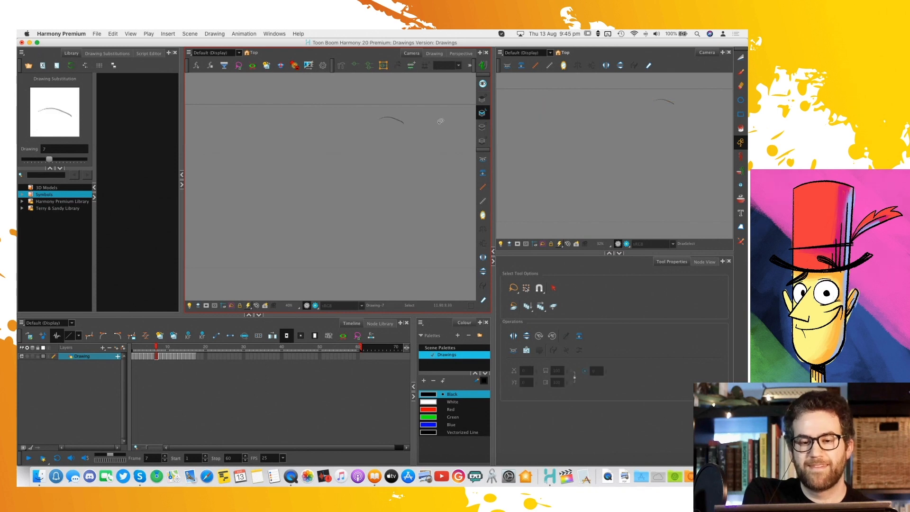
pyautogui.click(379, 119)
pyautogui.press('Delete')
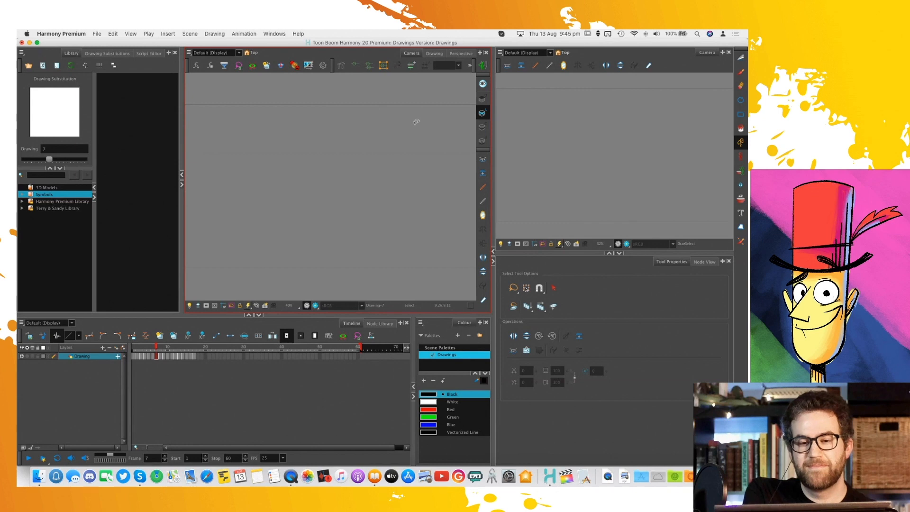
# Switch to Finder and open the Sandy_Demo.xstage puppet scene, discarding the unsaved changes in the Drawings scene
pyautogui.hotkey('ctrl', 'Right')
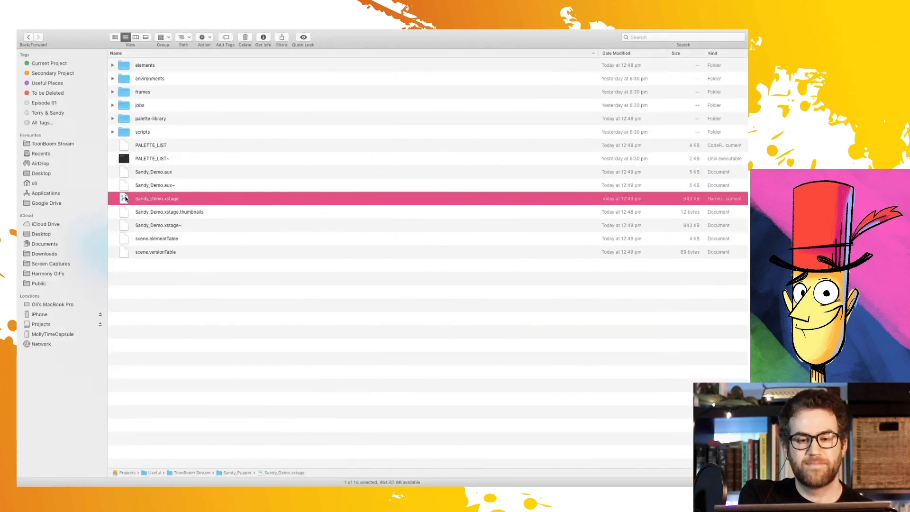
pyautogui.doubleClick(126, 198)
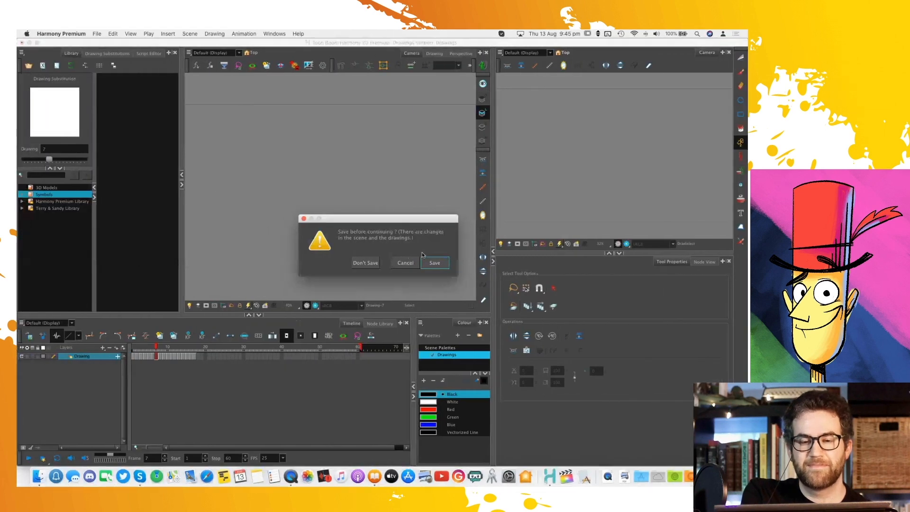
pyautogui.click(369, 264)
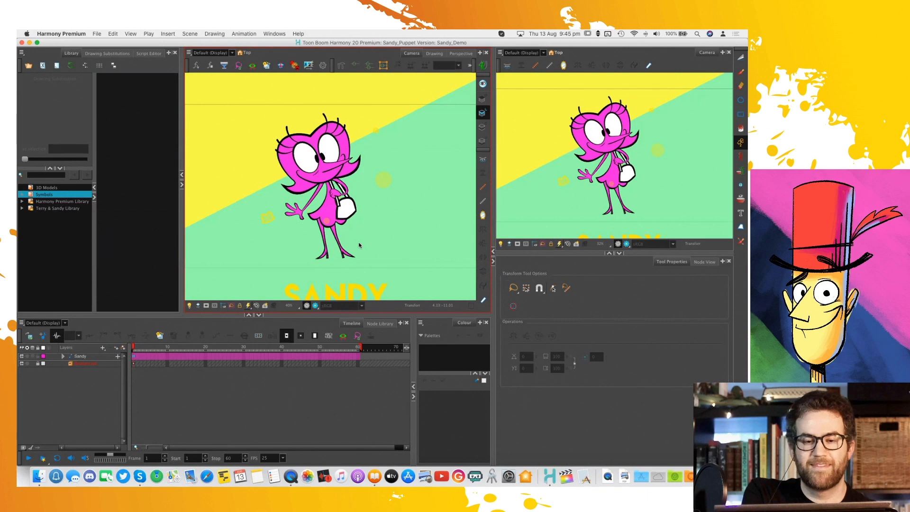
# Show the MC_Sandy display in the second camera view, go to frame 20 and enlarge the master controller
pyautogui.click(540, 52)
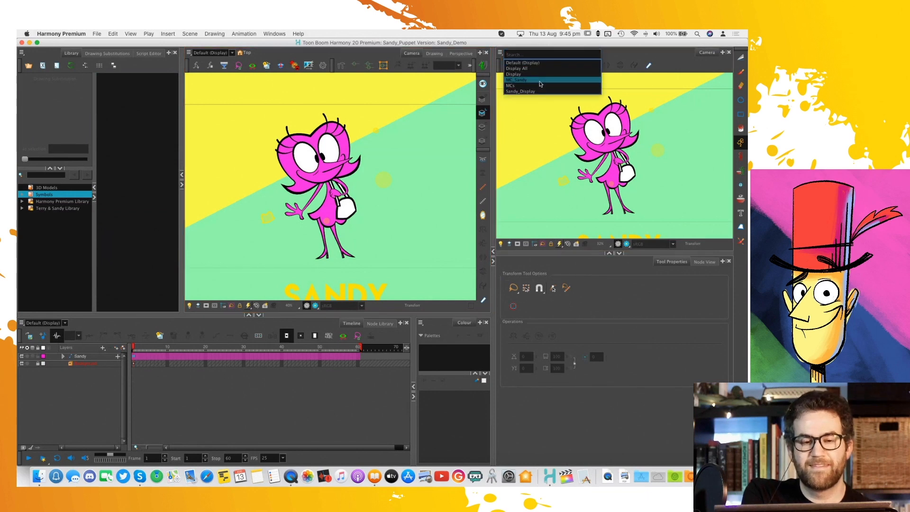
pyautogui.click(540, 81)
pyautogui.moveTo(221, 350); pyautogui.dragTo(207, 350)
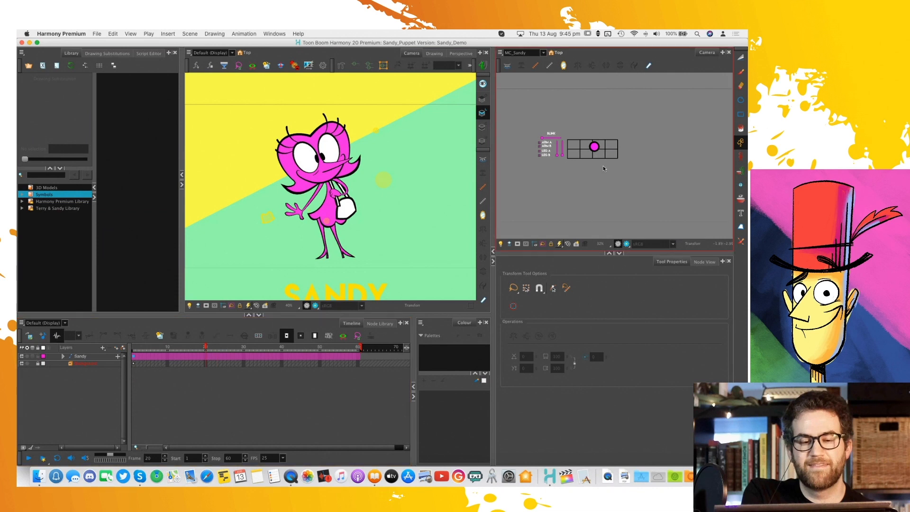
pyautogui.scroll(5, 602, 166)
pyautogui.moveTo(566, 189); pyautogui.dragTo(638, 224)
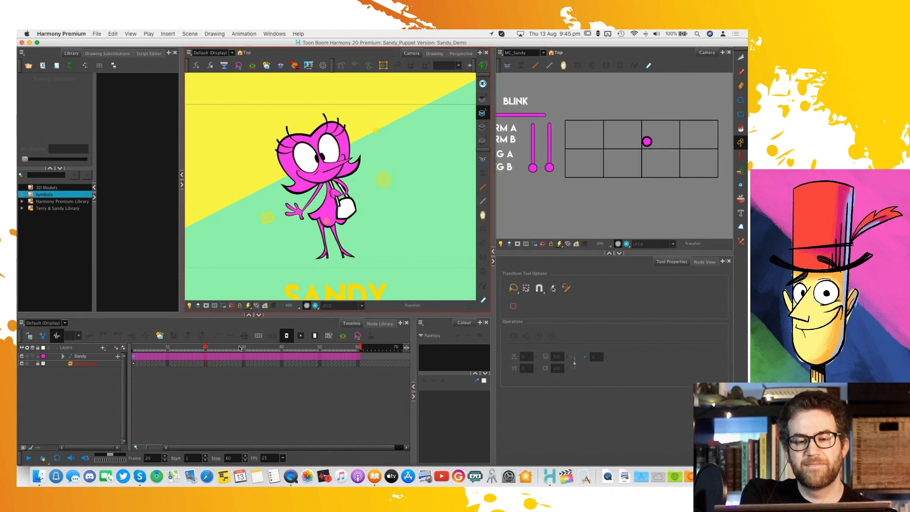
# Move Sandy's head controller to the far-left edge of its grid, back towards the centre and out to a left-facing view, selecting her mouth
pyautogui.moveTo(644, 146); pyautogui.dragTo(553, 165)
pyautogui.click(313, 182)
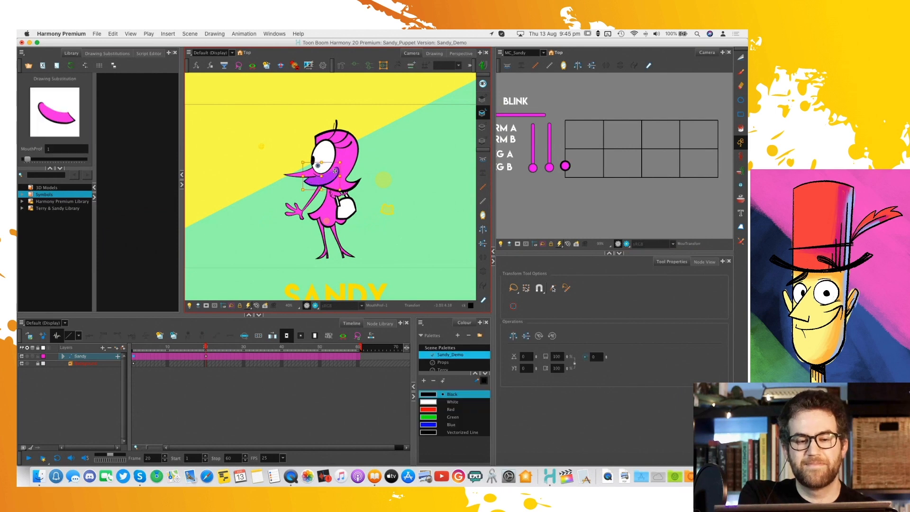
pyautogui.moveTo(565, 165); pyautogui.dragTo(622, 160)
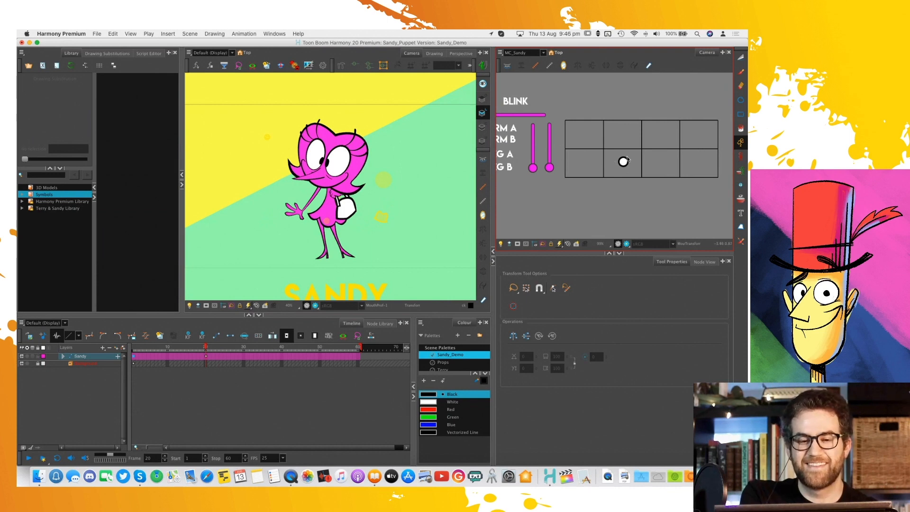
pyautogui.moveTo(623, 161); pyautogui.dragTo(591, 148)
pyautogui.click(326, 182)
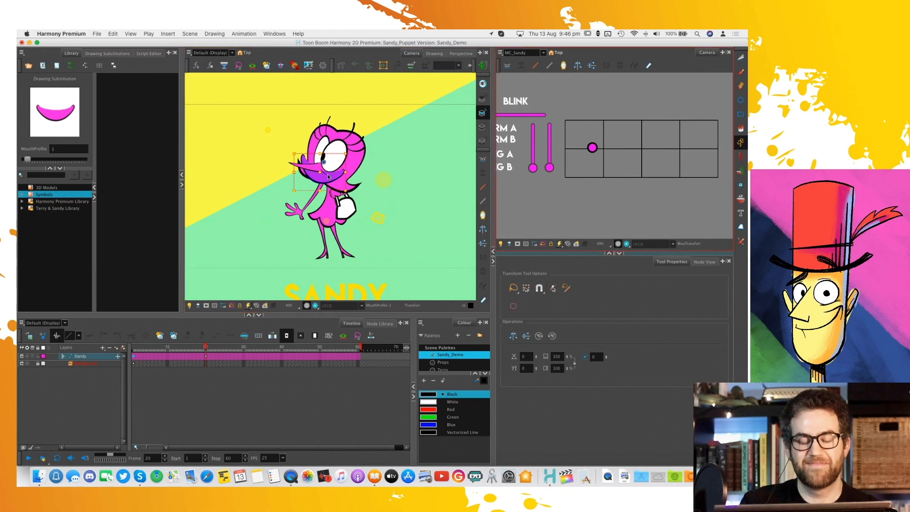
# Undo the last change, move the head controller to the grid's first inner vertical line and select Sandy's mouth
pyautogui.hotkey('ctrl', 'z')
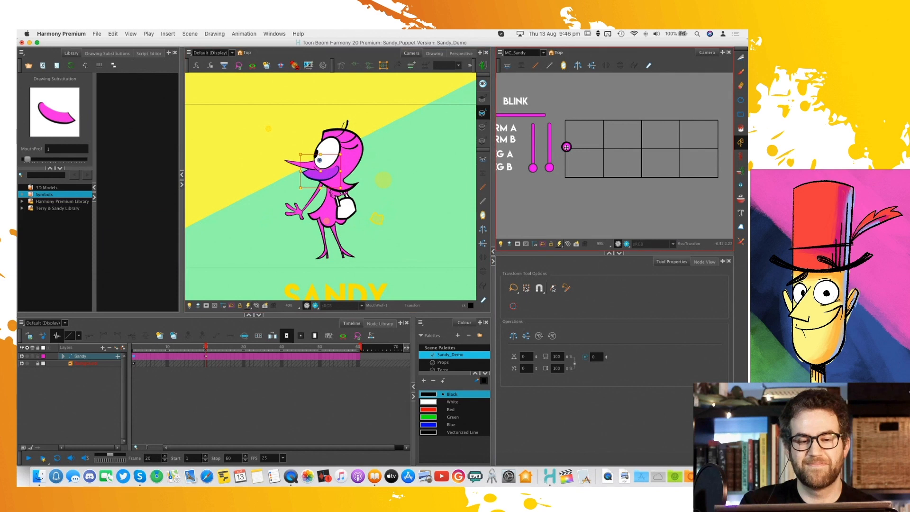
pyautogui.moveTo(566, 147); pyautogui.dragTo(602, 147)
pyautogui.click(323, 181)
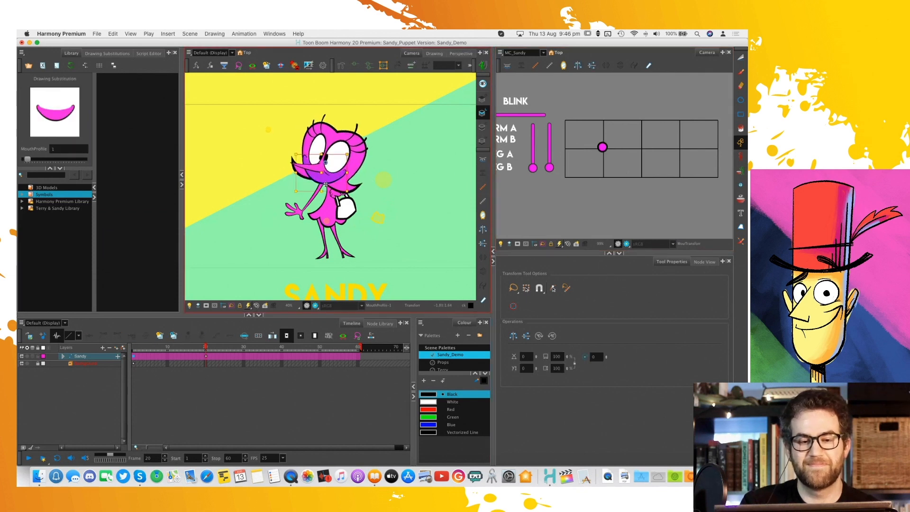
# Replace Sandy's mouth with open-smile drawing 2, checking it in left-facing profile and three-quarter head positions
pyautogui.click(328, 183)
pyautogui.moveTo(601, 146)
pyautogui.mouseDown()
pyautogui.moveTo(567, 147)
pyautogui.moveTo(585, 146)
pyautogui.mouseUp()
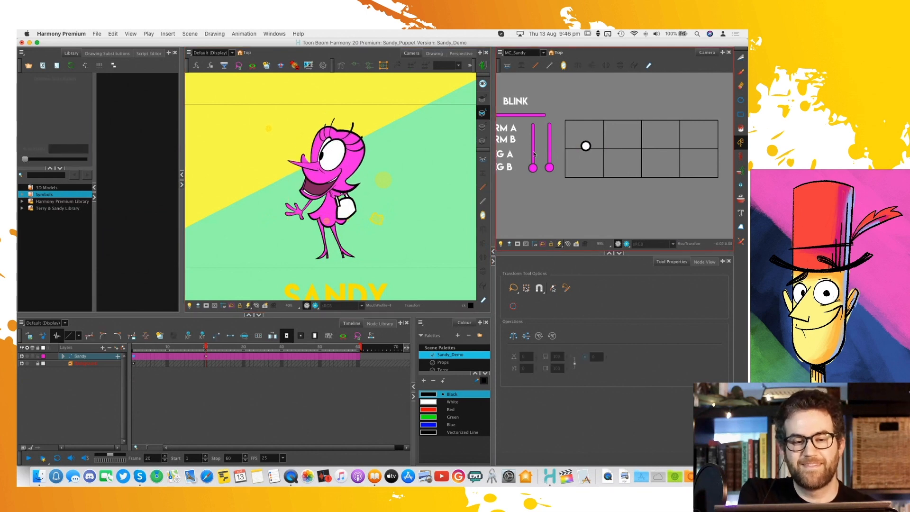
pyautogui.click(321, 190)
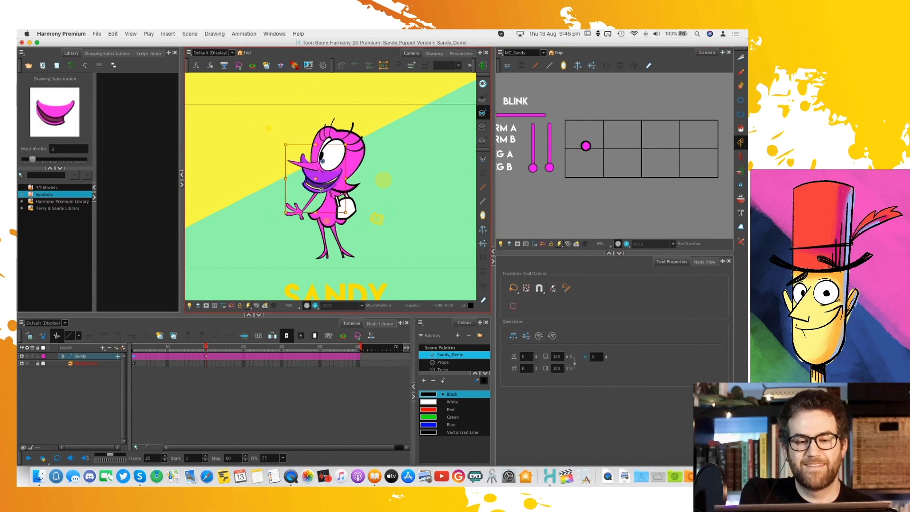
pyautogui.moveTo(586, 146); pyautogui.dragTo(600, 157)
pyautogui.click(323, 185)
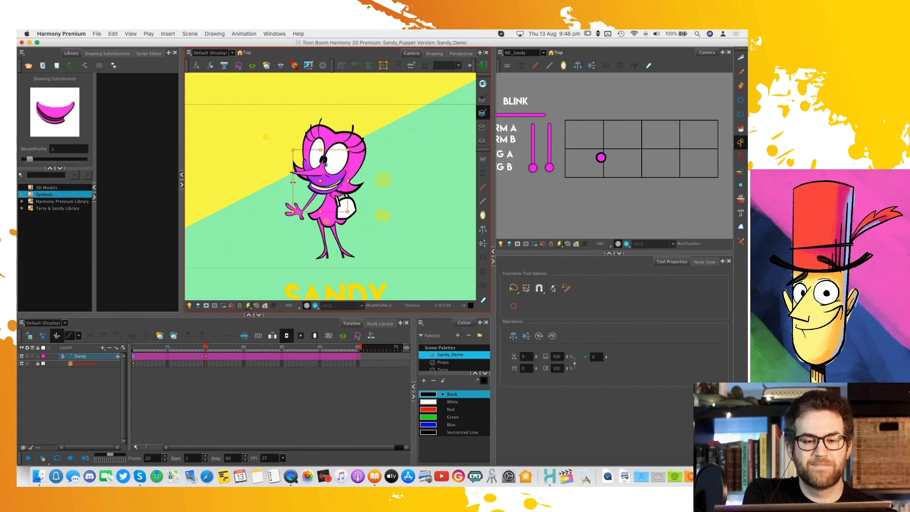
# Turn Sandy's head closer to the front, placing the controller dot just left of the grid's centre
pyautogui.moveTo(592, 159); pyautogui.dragTo(634, 151)
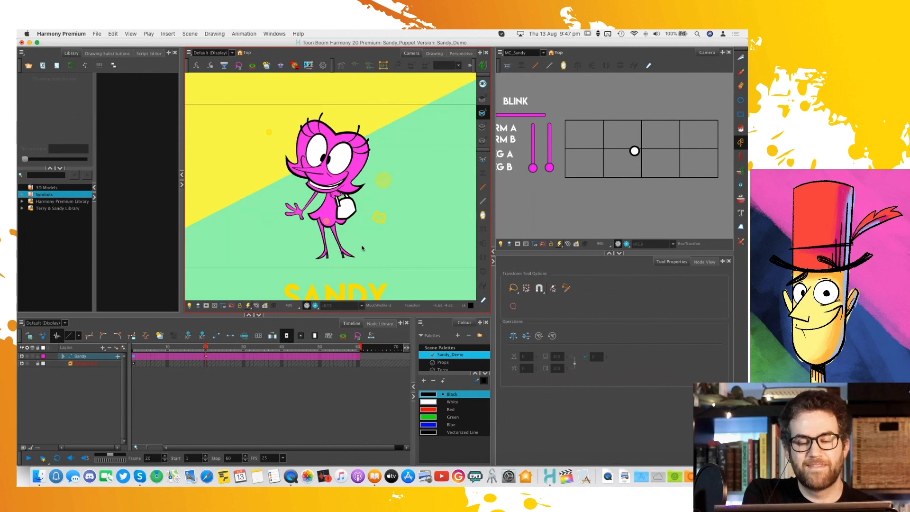
pyautogui.scroll(-2, 609, 134)
pyautogui.hscroll(-1, 610, 137)
pyautogui.hscroll(-1, 610, 137)
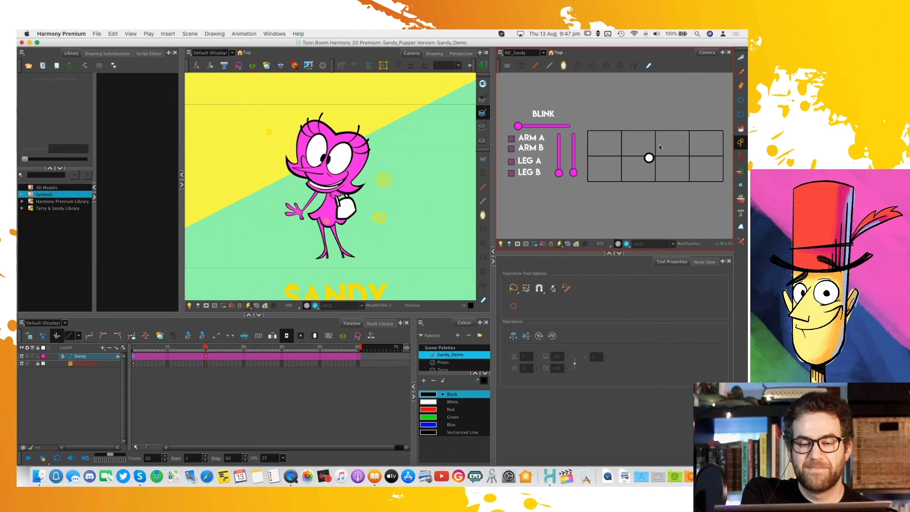
pyautogui.moveTo(649, 157)
pyautogui.mouseDown()
pyautogui.moveTo(658, 153)
pyautogui.moveTo(640, 155)
pyautogui.mouseUp()
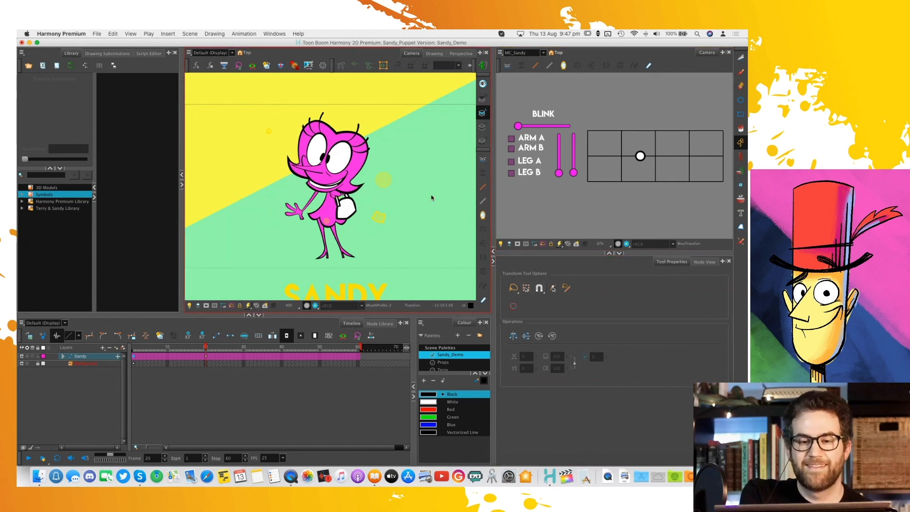
# Select Sandy's body drawing in the camera view and make the master controller view taller
pyautogui.scroll(2, 397, 210)
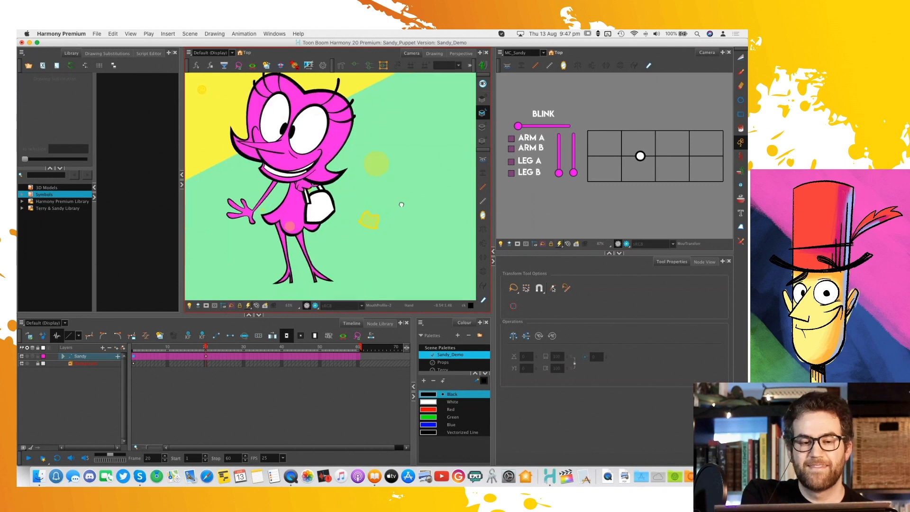
pyautogui.moveTo(401, 205); pyautogui.dragTo(435, 196)
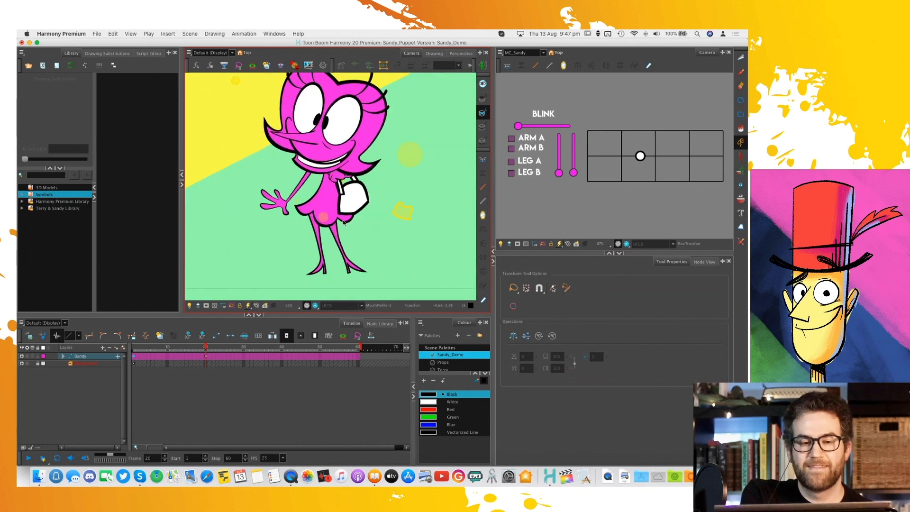
pyautogui.click(343, 221)
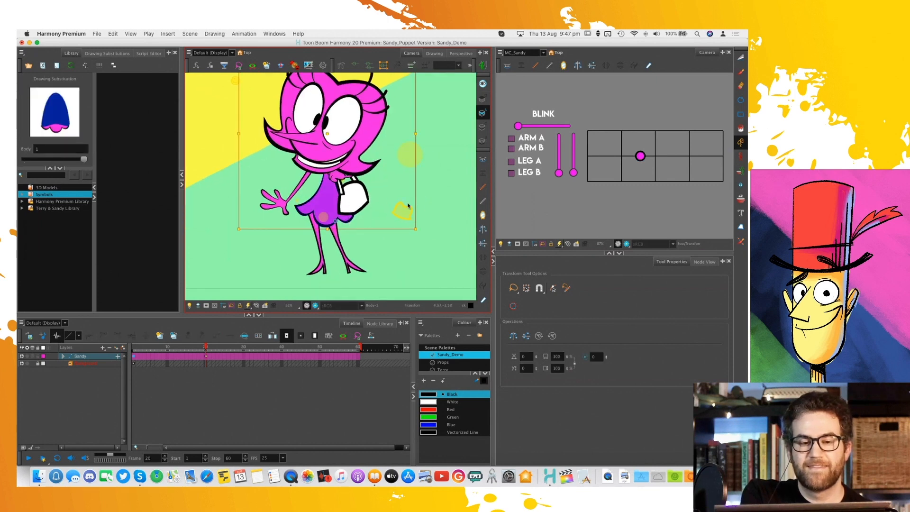
pyautogui.scroll(-2, 393, 198)
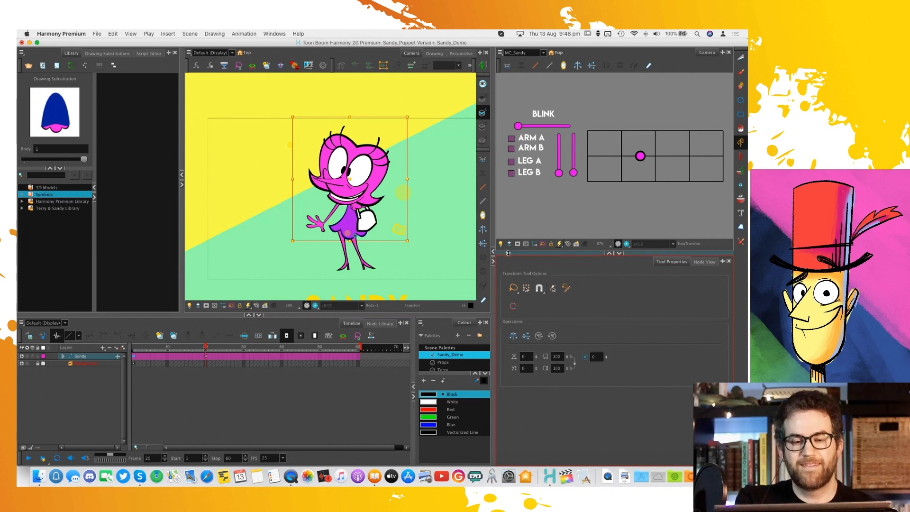
pyautogui.moveTo(507, 253); pyautogui.dragTo(509, 271)
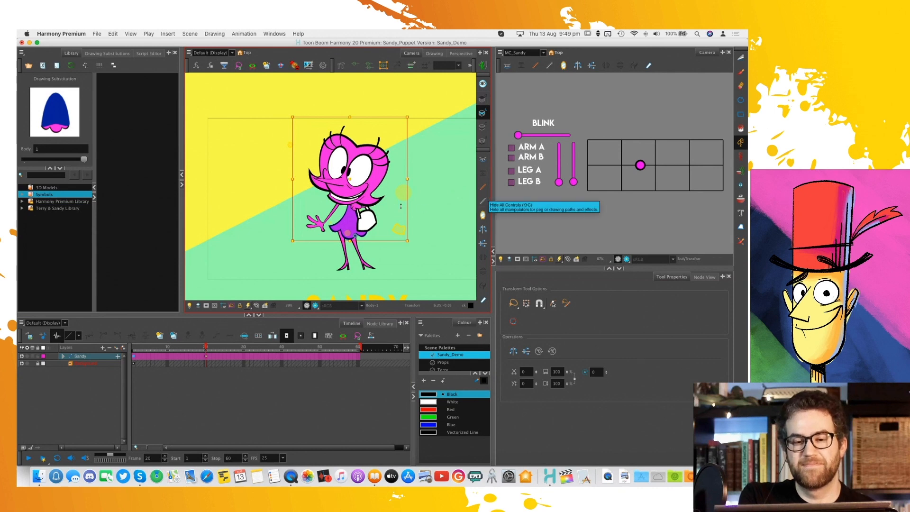
# Swing Sandy's head to full left profile and back to just beside the grid's centre, and return to frame 20
pyautogui.scroll(5, 371, 207)
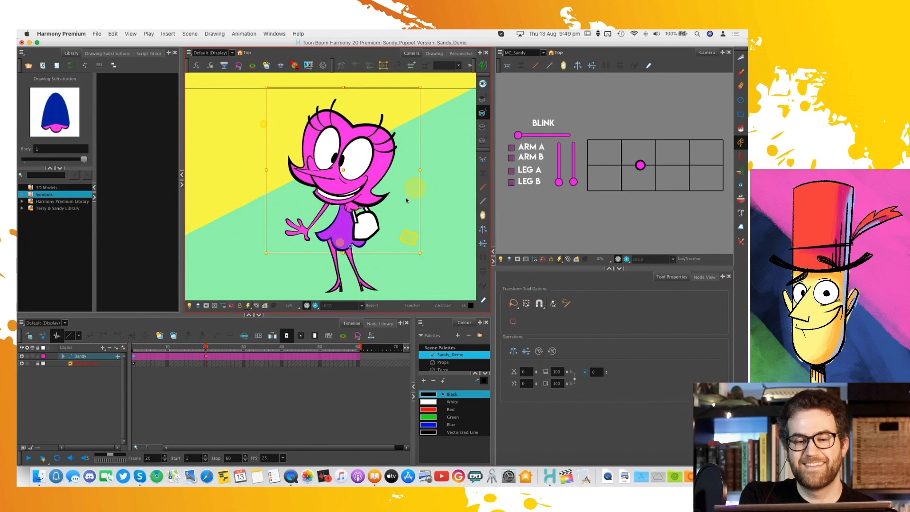
pyautogui.moveTo(640, 165); pyautogui.dragTo(578, 164)
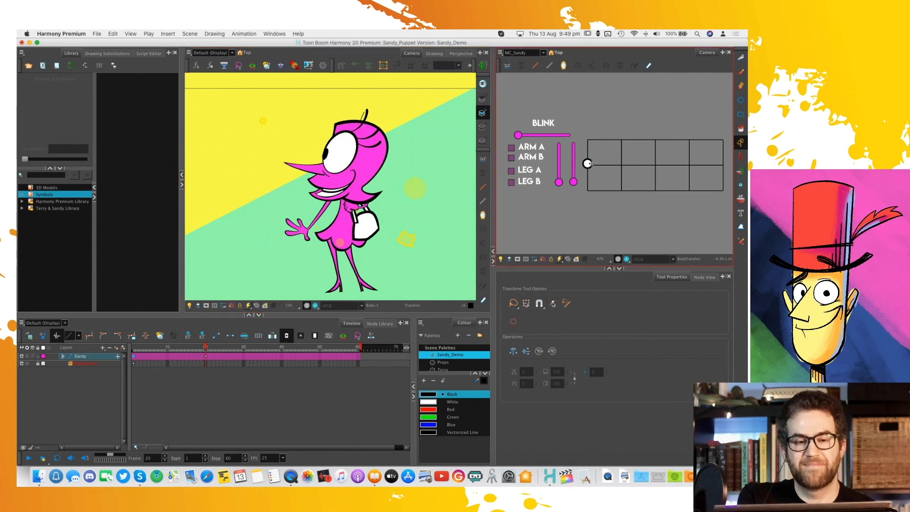
pyautogui.moveTo(587, 163); pyautogui.dragTo(648, 169)
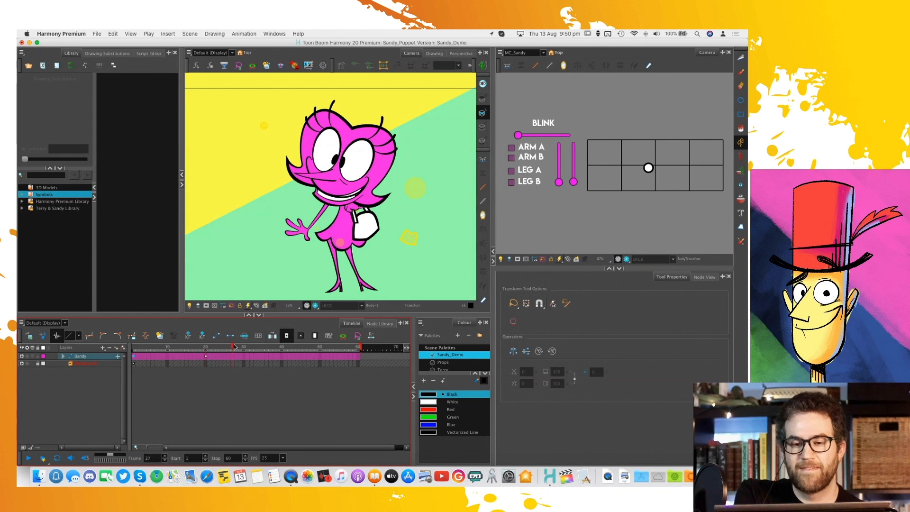
pyautogui.click(206, 348)
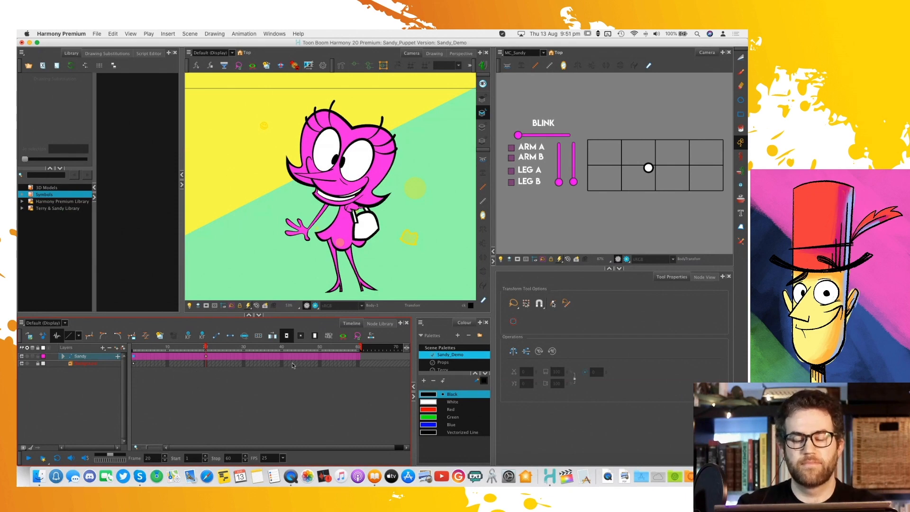
# Switch from Harmony to the rigging book in Books and show its page thumbnails
pyautogui.click(37, 42)
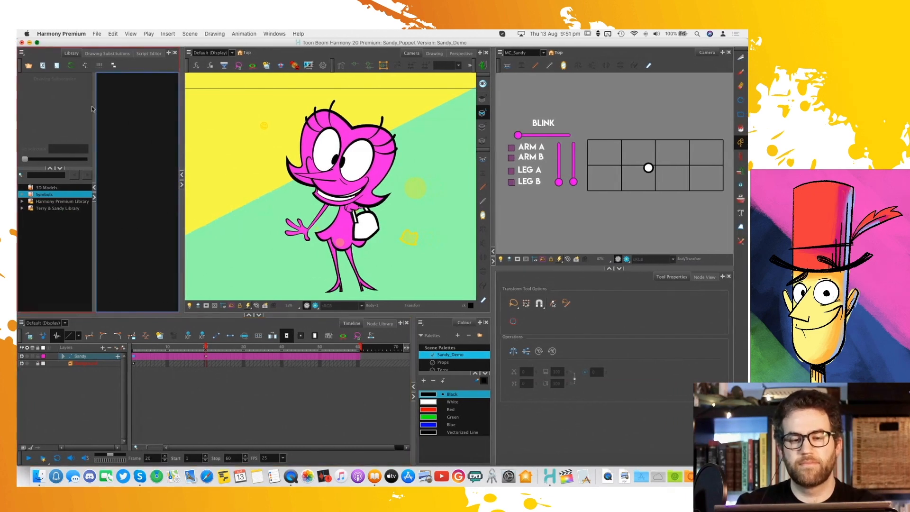
pyautogui.hotkey('ctrl', 'Left')
pyautogui.click(368, 317)
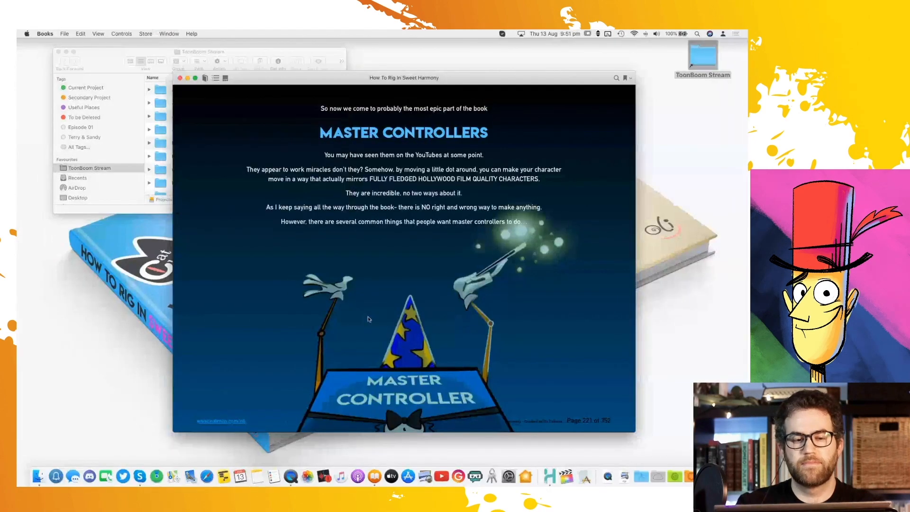
pyautogui.click(224, 78)
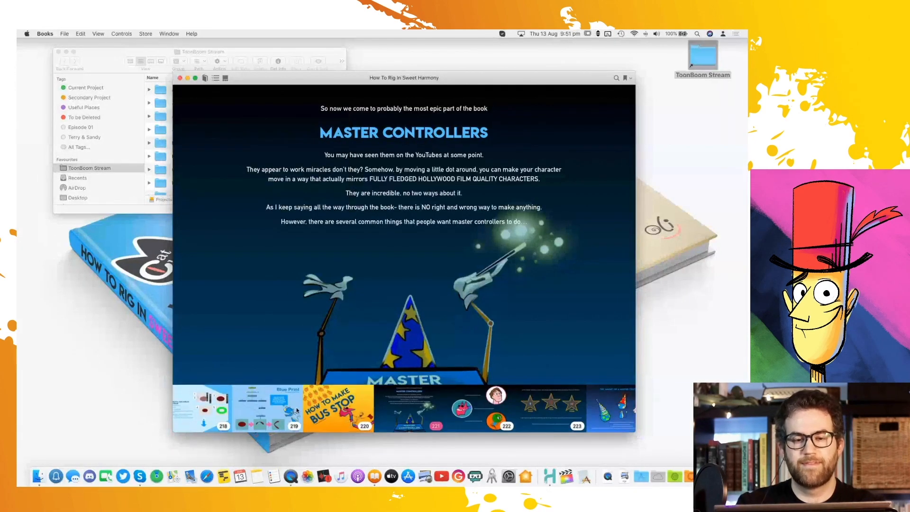
# Browse back to page 37, How Pegs and Drawings Behave, and advance to page 38, How They Move
pyautogui.hscroll(-15, 297, 409)
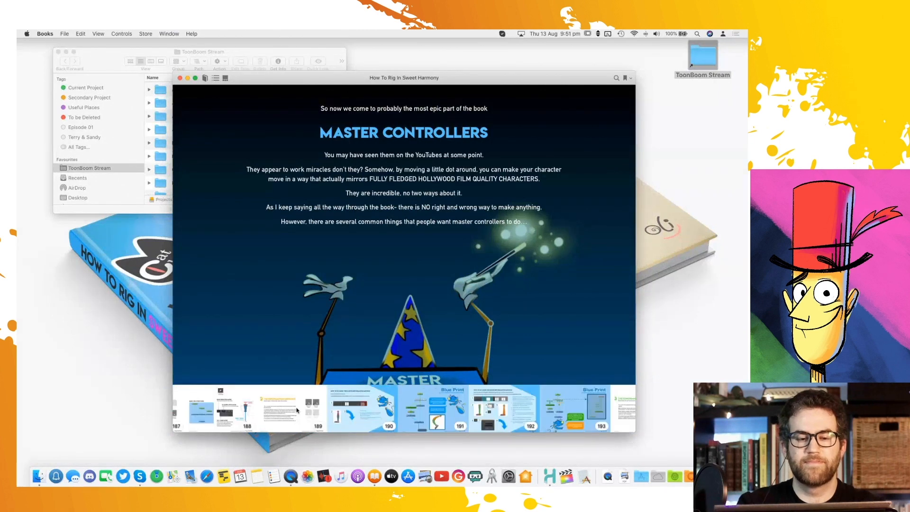
pyautogui.hscroll(-5, 297, 409)
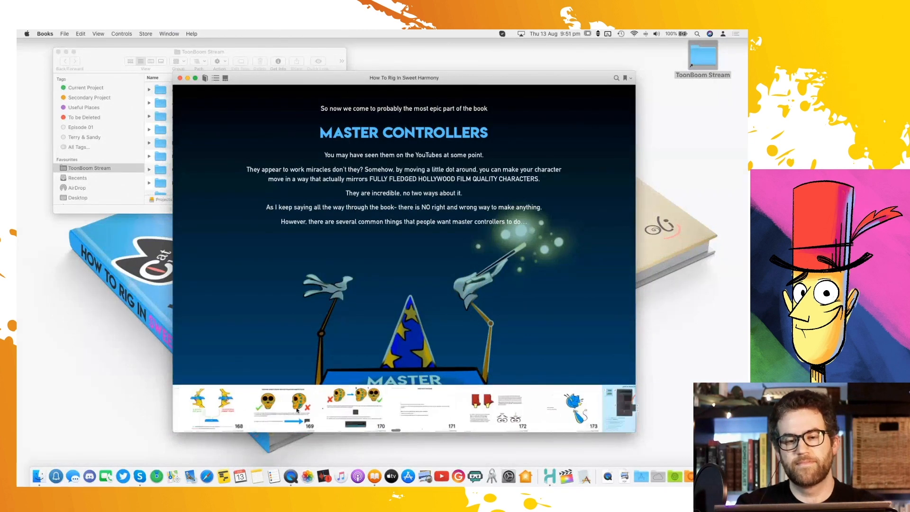
pyautogui.hscroll(-8, 387, 403)
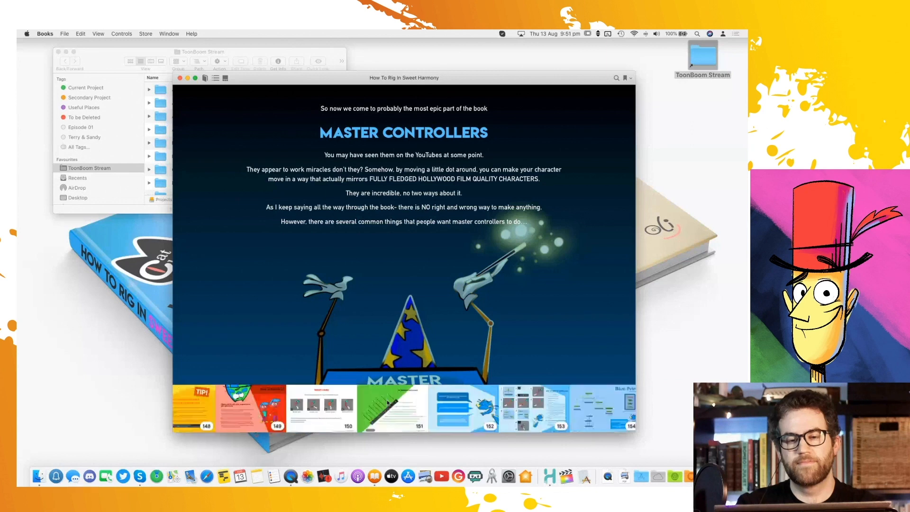
pyautogui.hscroll(-5, 388, 402)
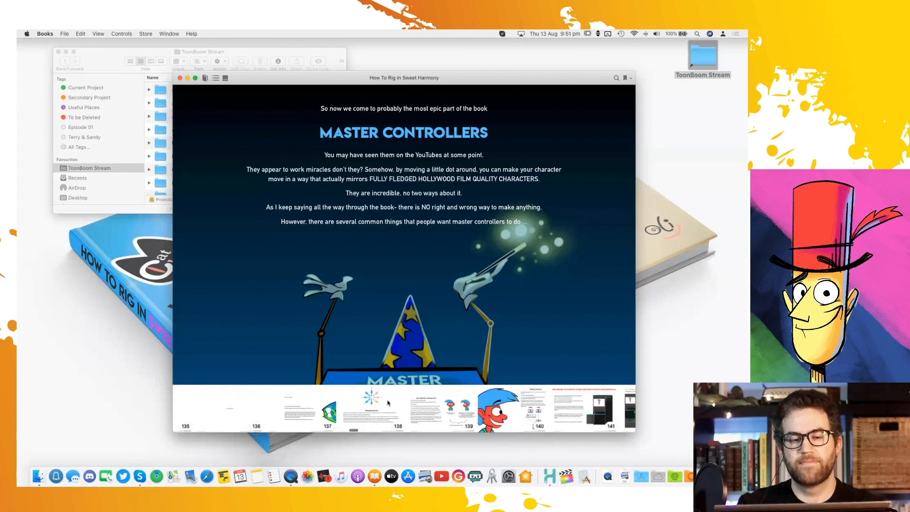
pyautogui.hscroll(-5, 387, 403)
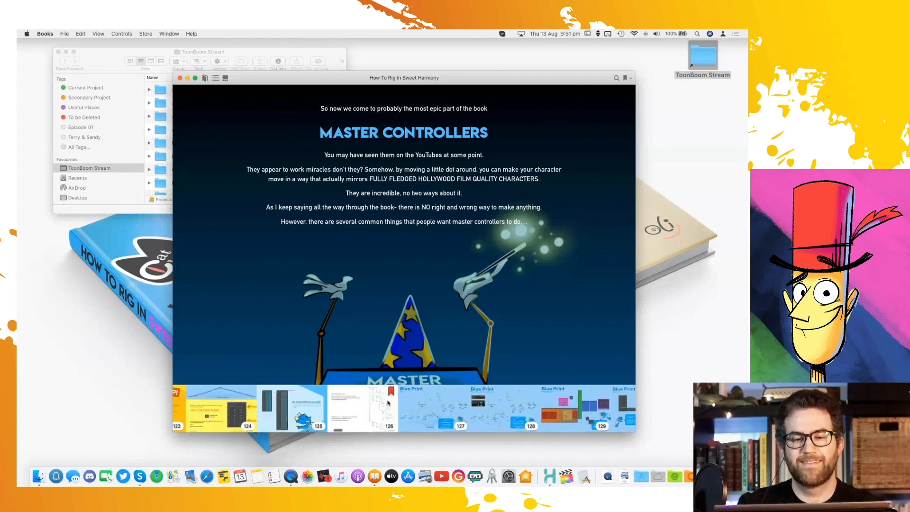
pyautogui.hscroll(-3, 387, 402)
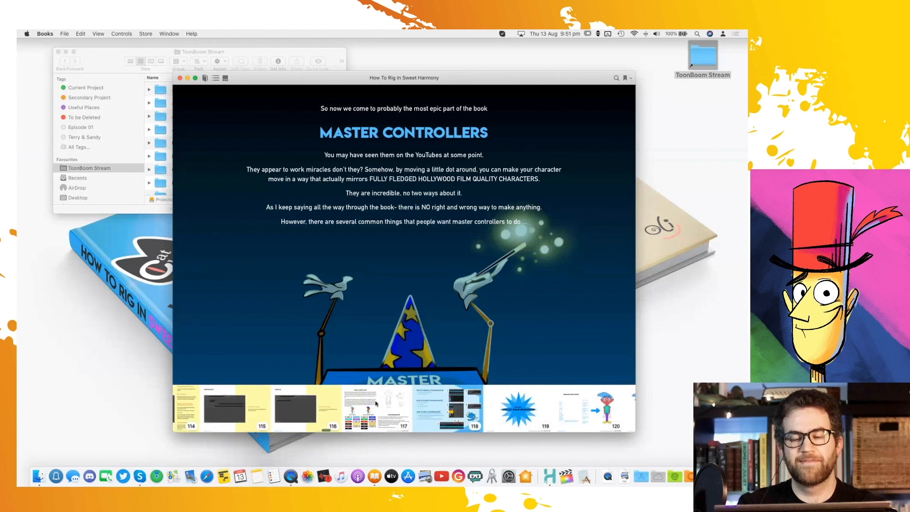
pyautogui.moveTo(326, 430); pyautogui.dragTo(204, 430)
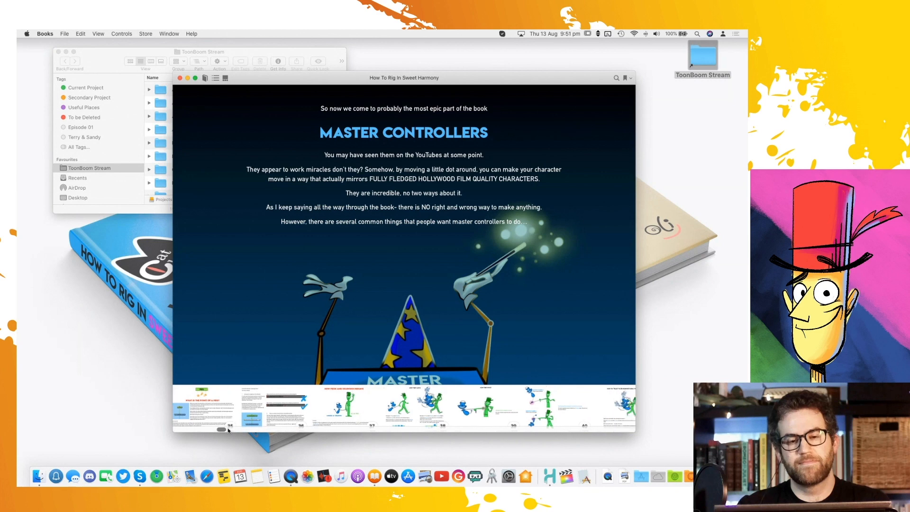
pyautogui.click(355, 414)
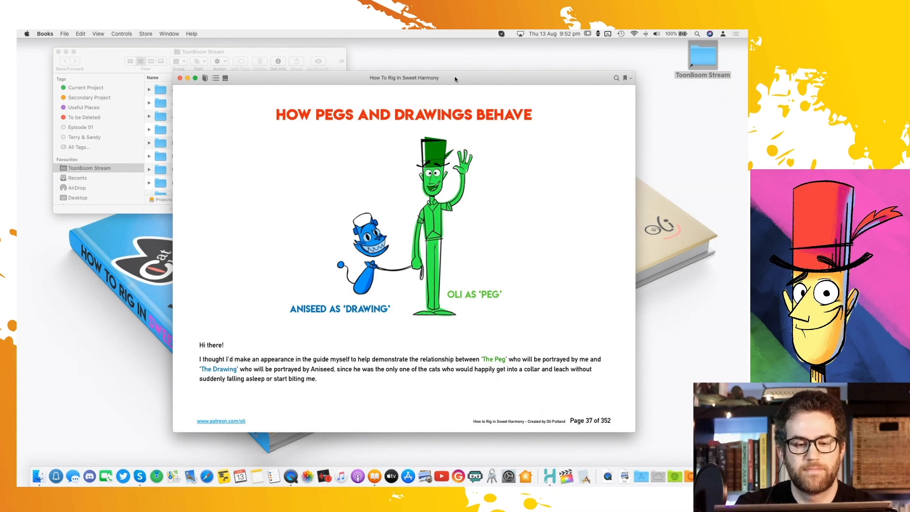
pyautogui.press('Right')
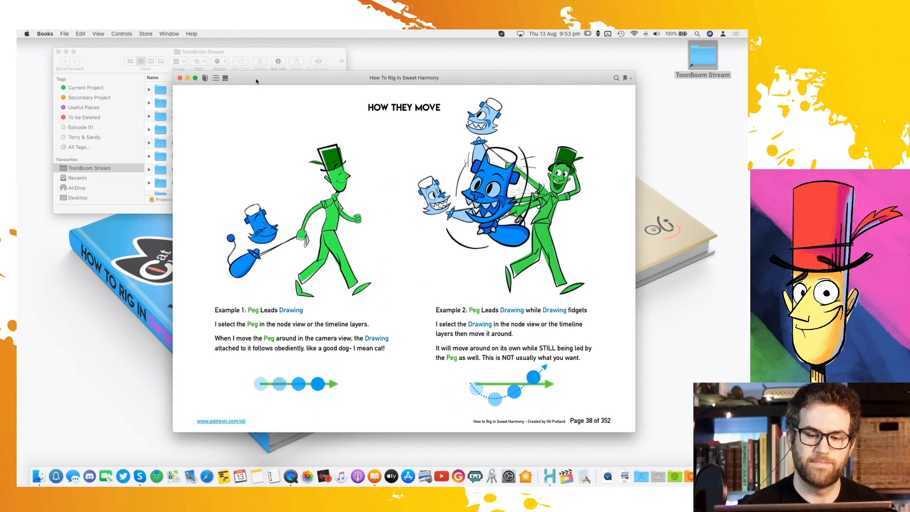
# Make the rigging book's window slightly smaller and reposition it over the desktop
pyautogui.moveTo(255, 81); pyautogui.dragTo(236, 92)
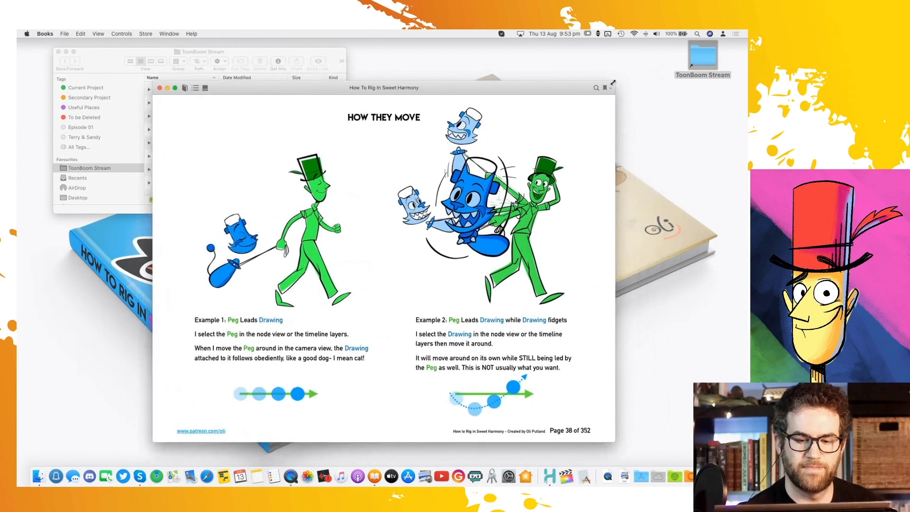
pyautogui.moveTo(613, 82); pyautogui.dragTo(601, 93)
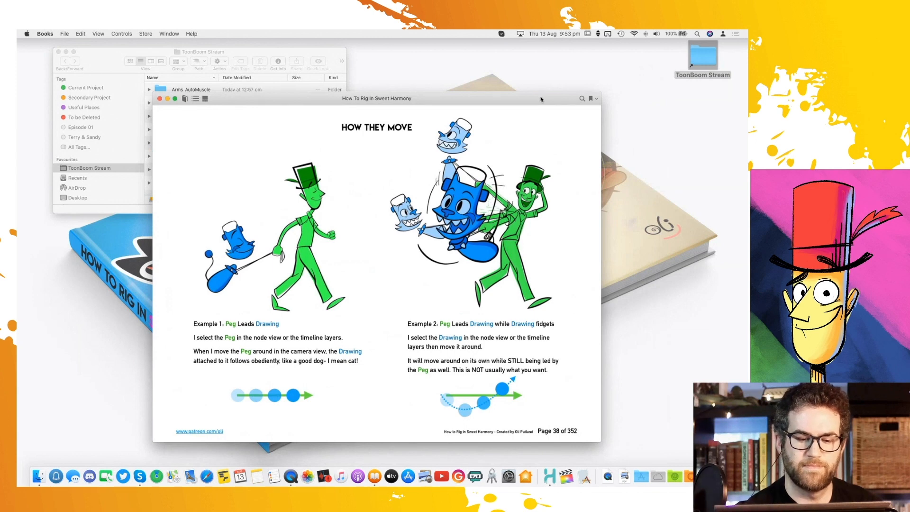
pyautogui.moveTo(529, 97); pyautogui.dragTo(526, 91)
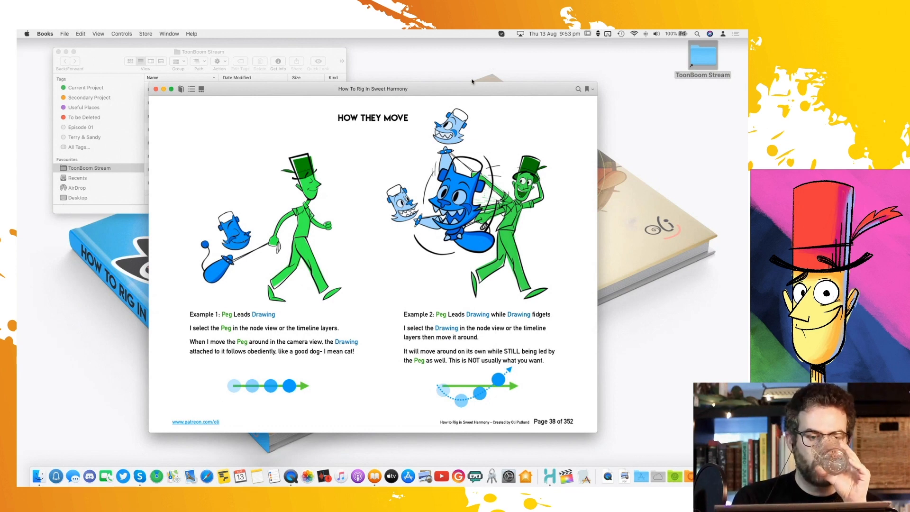
pyautogui.moveTo(448, 94); pyautogui.dragTo(467, 94)
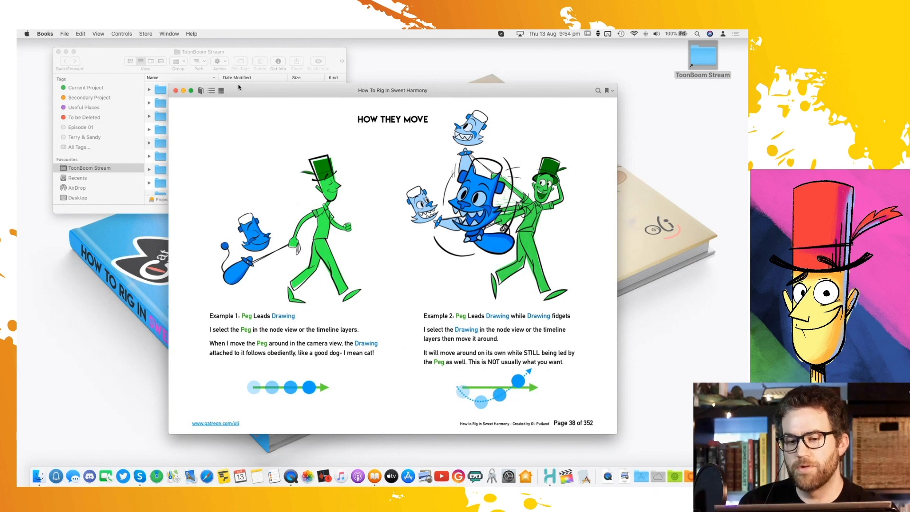
# Minimise the rigging book's window and clear the ToonBoom Stream folder window off the desktop
pyautogui.click(184, 91)
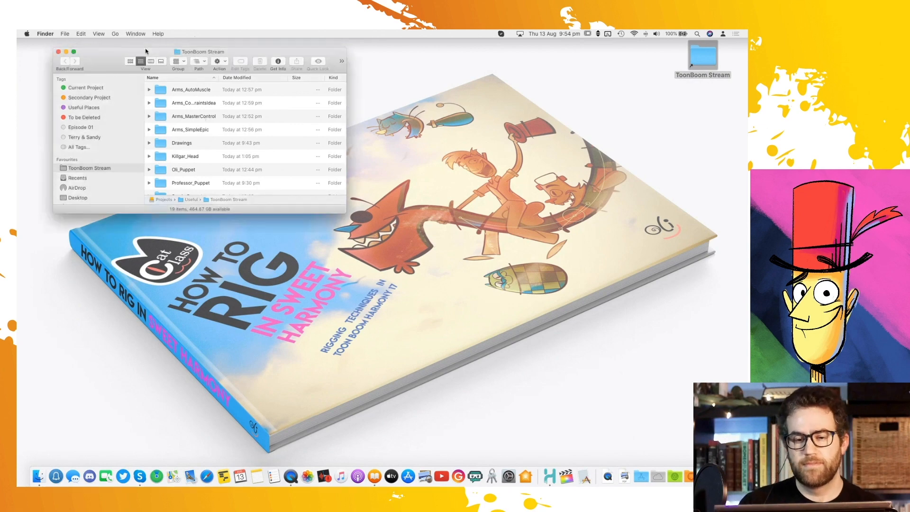
pyautogui.moveTo(73, 49); pyautogui.dragTo(214, 212)
pyautogui.click(199, 216)
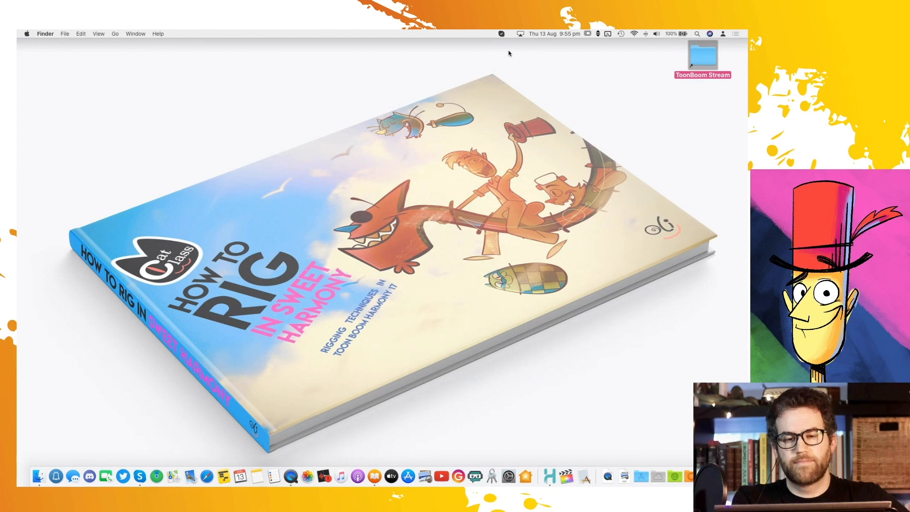
# Switch to the full-screen Finder window and go back to the ToonBoom Stream folder
pyautogui.click(595, 68)
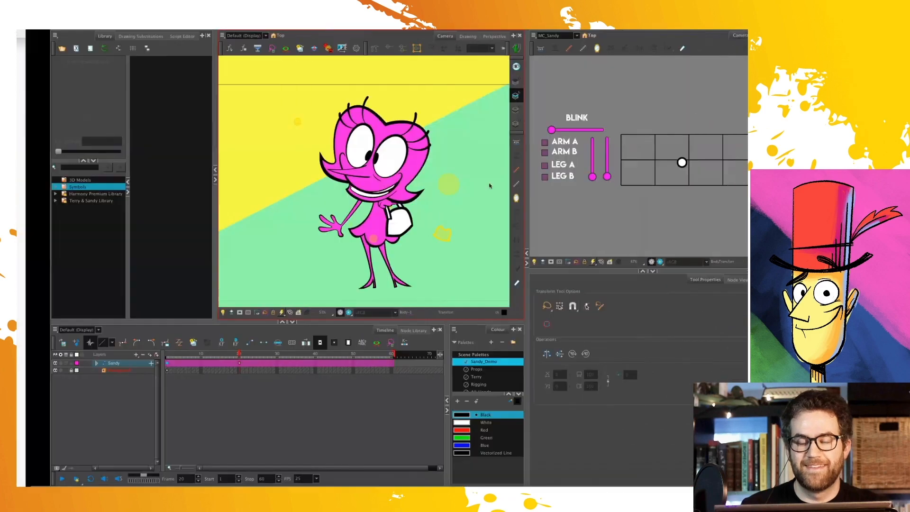
pyautogui.hotkey('ctrl', 'Right')
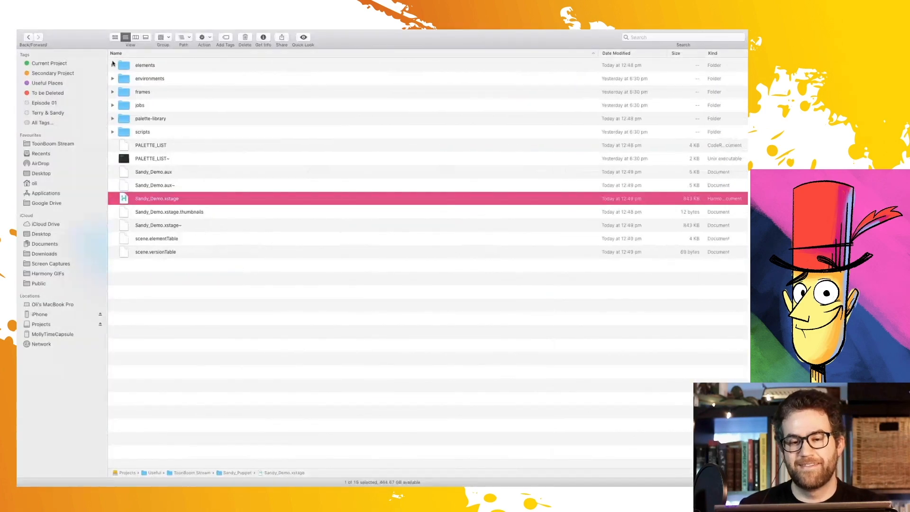
pyautogui.click(28, 37)
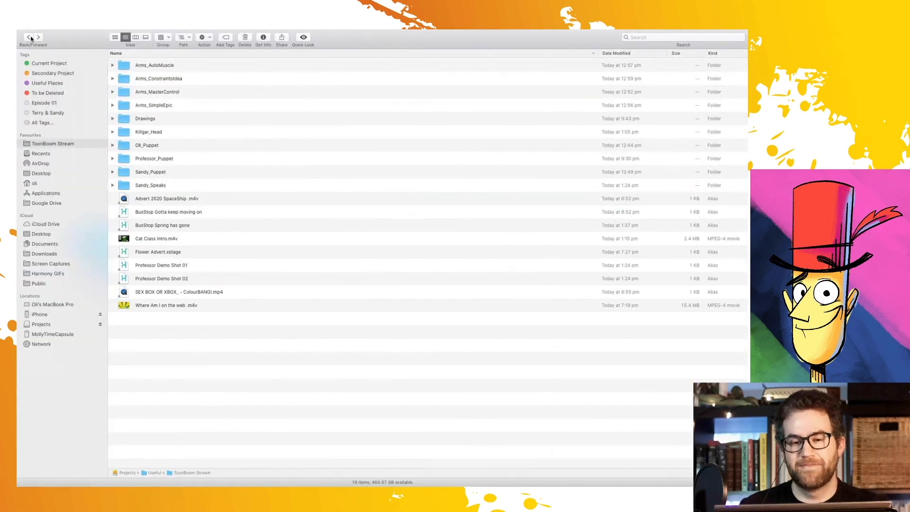
# Preview the Where Am I on the web .m4v video in Quick Look and close the preview
pyautogui.click(176, 305)
pyautogui.press('space')
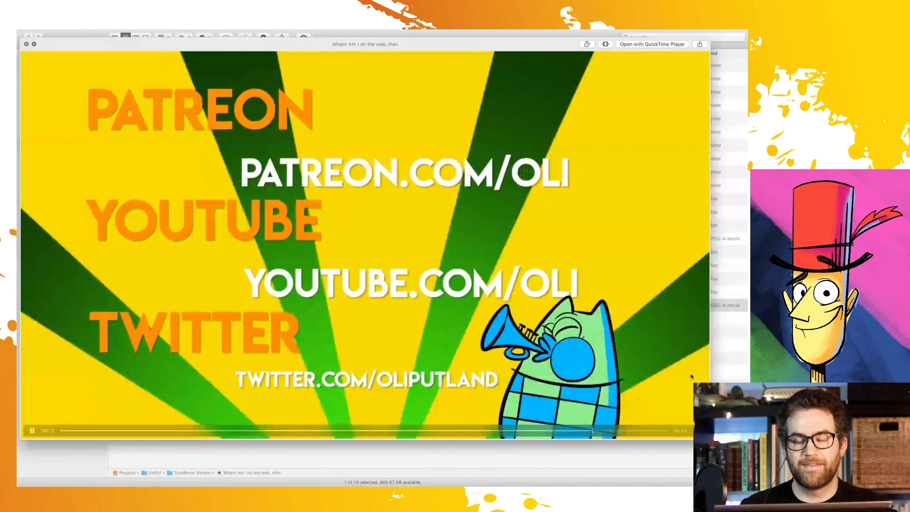
pyautogui.press('space')
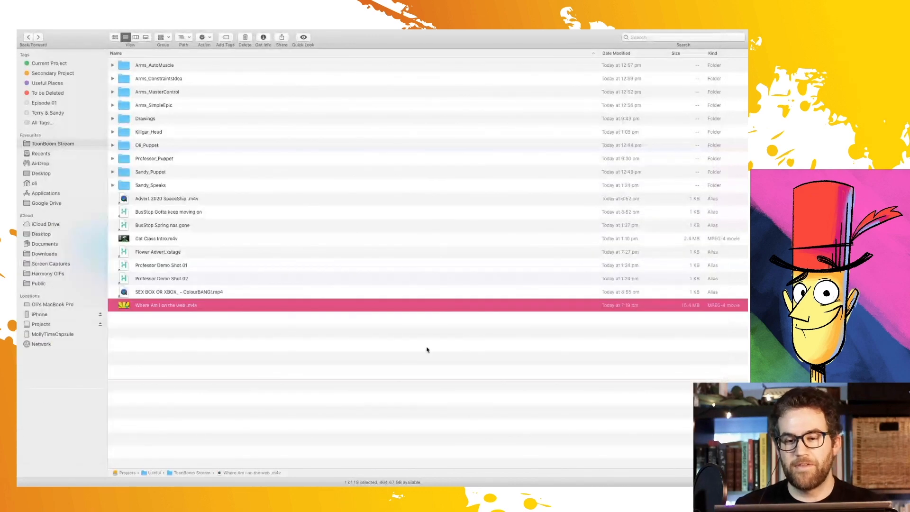